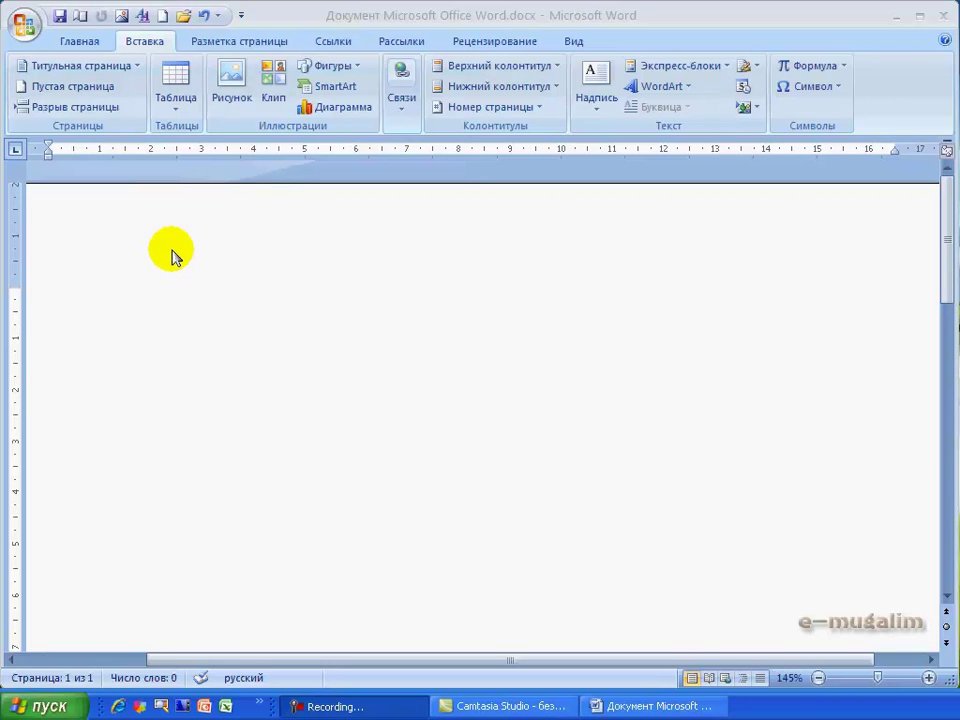
# Insert a table with 7 columns and 6 rows in the empty document
pyautogui.click(70, 45)
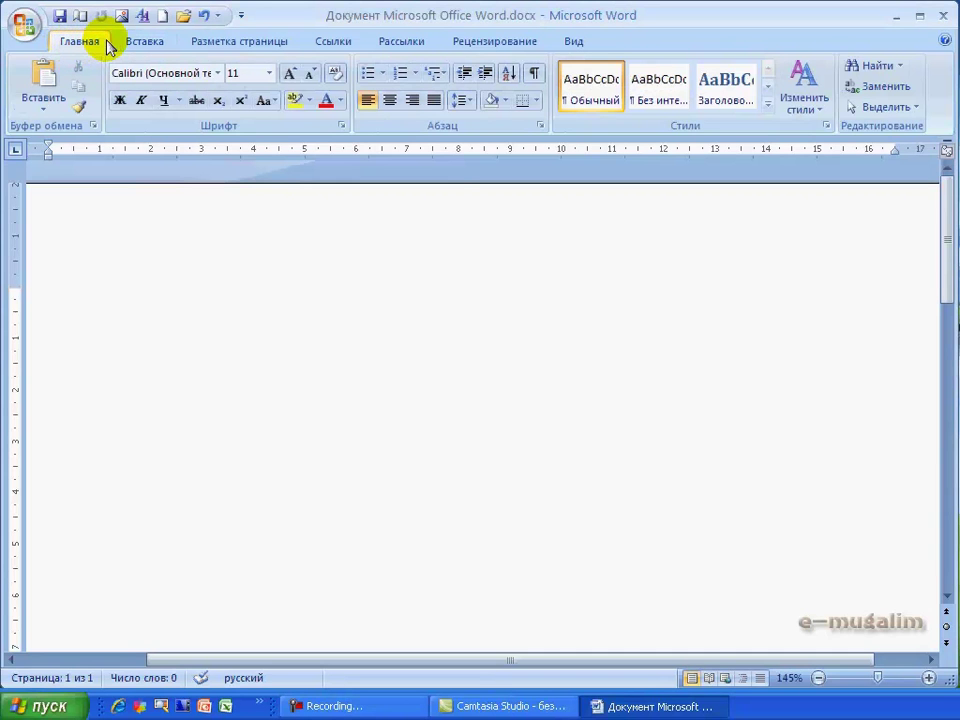
pyautogui.click(142, 42)
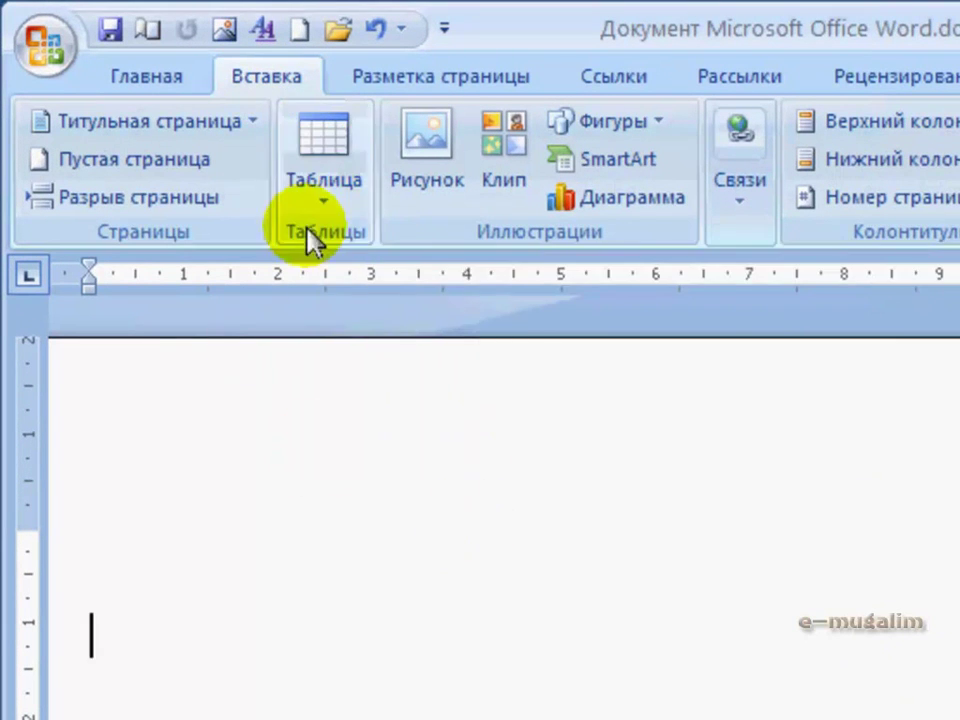
pyautogui.click(326, 190)
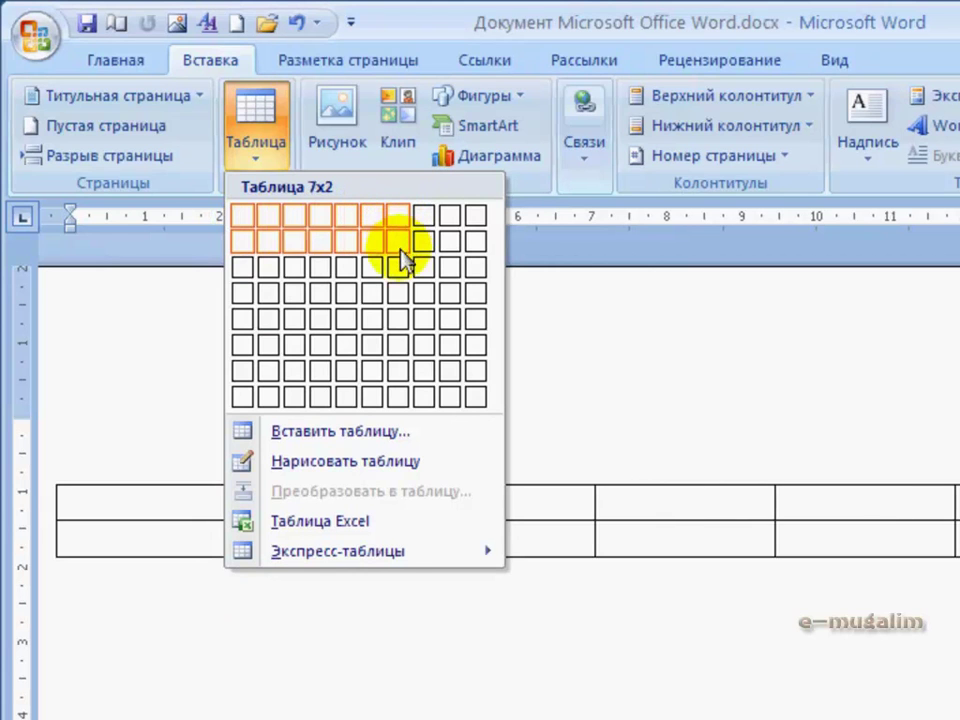
pyautogui.click(403, 354)
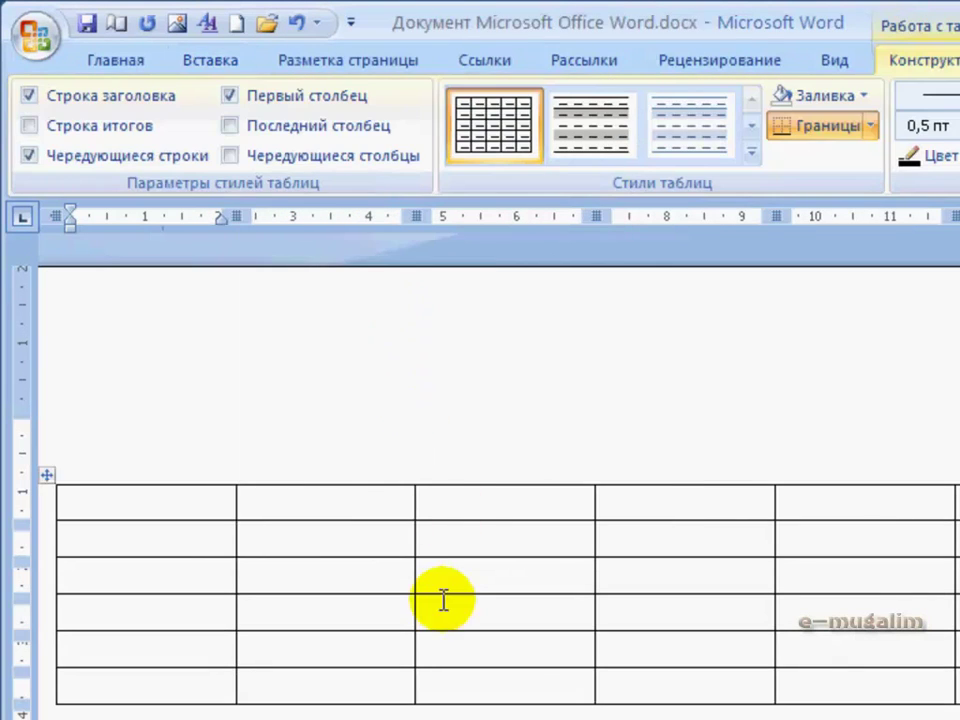
# Add an empty line below the table and leave the text cursor there
pyautogui.click(413, 590)
pyautogui.click(72, 712)
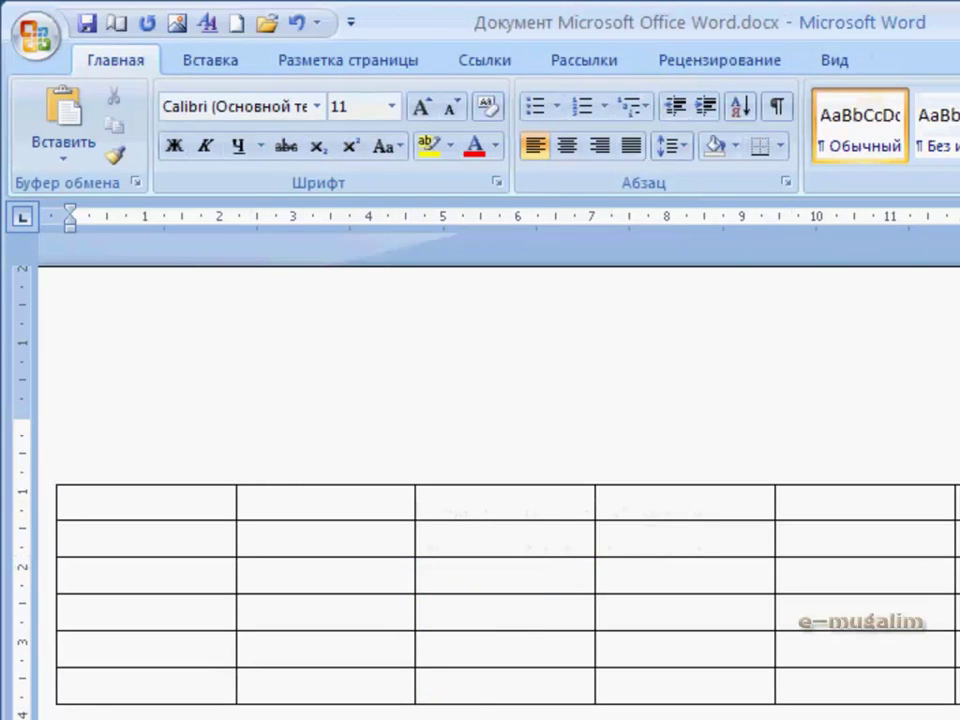
pyautogui.scroll(-3, 152, 690)
pyautogui.press('Return')
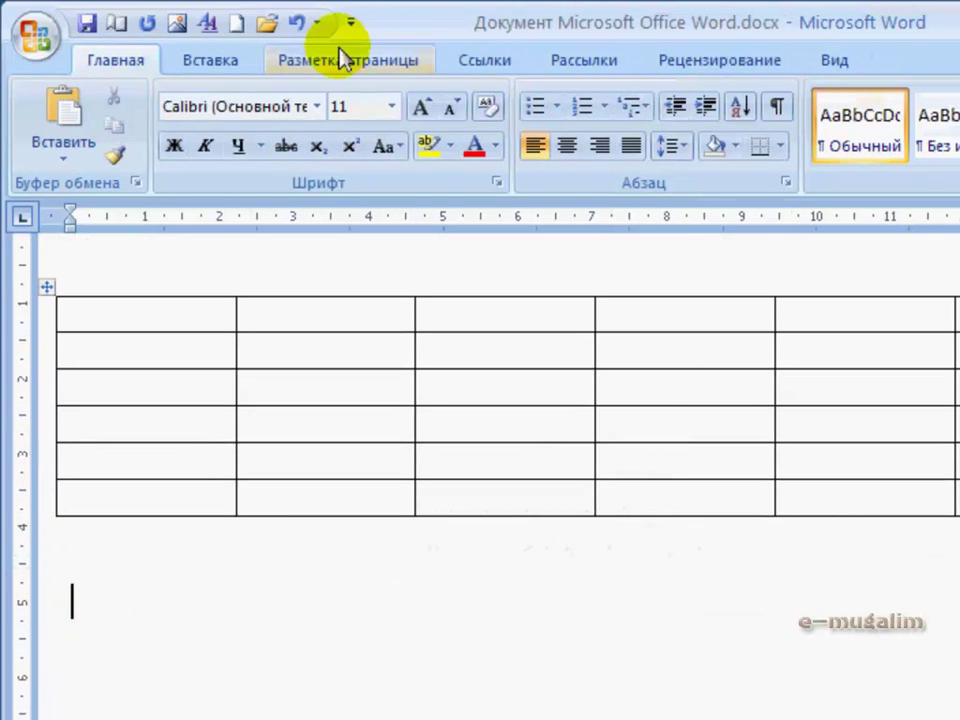
# Open the table insertion settings and specify 10 columns and 6 rows for a second table
pyautogui.click(178, 68)
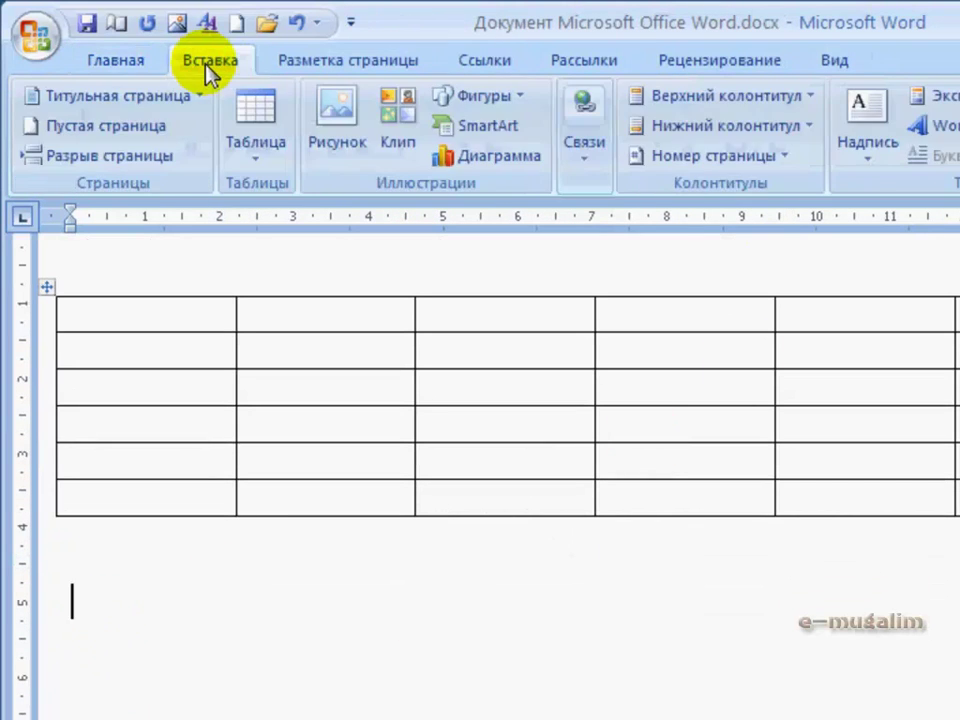
pyautogui.click(274, 160)
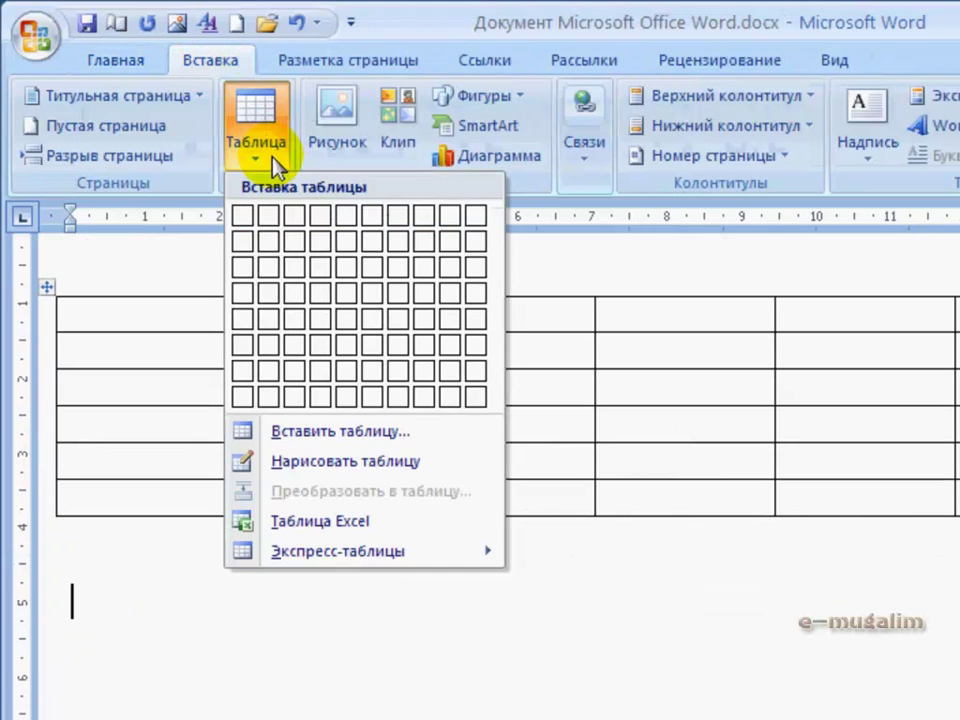
pyautogui.click(322, 440)
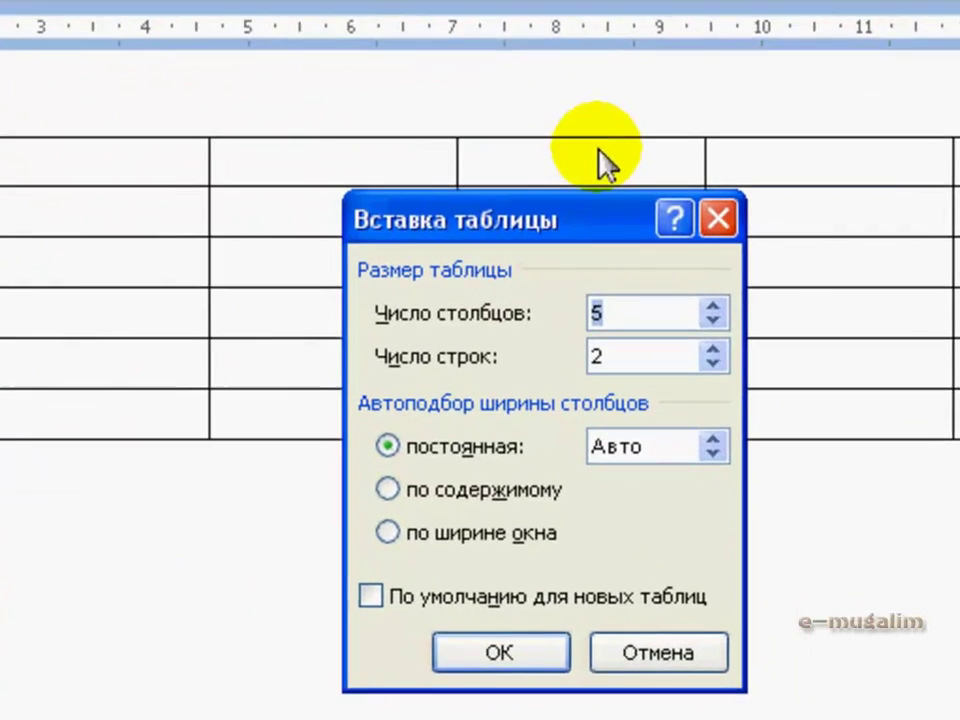
pyautogui.click(719, 318)
pyautogui.click(719, 318)
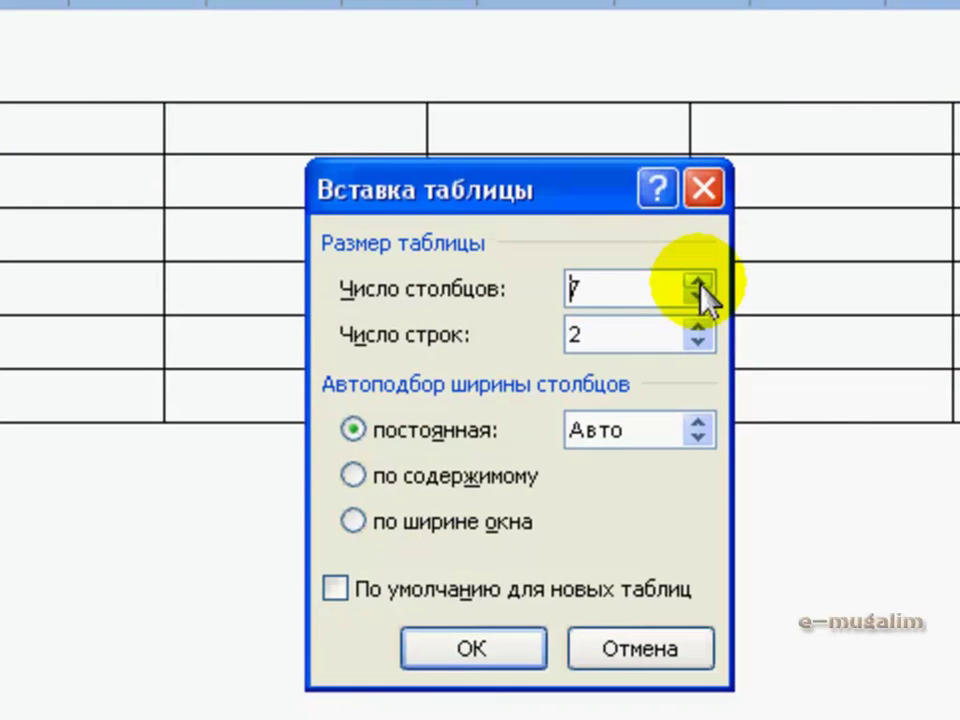
pyautogui.click(699, 285)
pyautogui.click(699, 285)
pyautogui.click(699, 285)
pyautogui.click(698, 327)
pyautogui.click(698, 327)
pyautogui.click(698, 327)
pyautogui.click(698, 327)
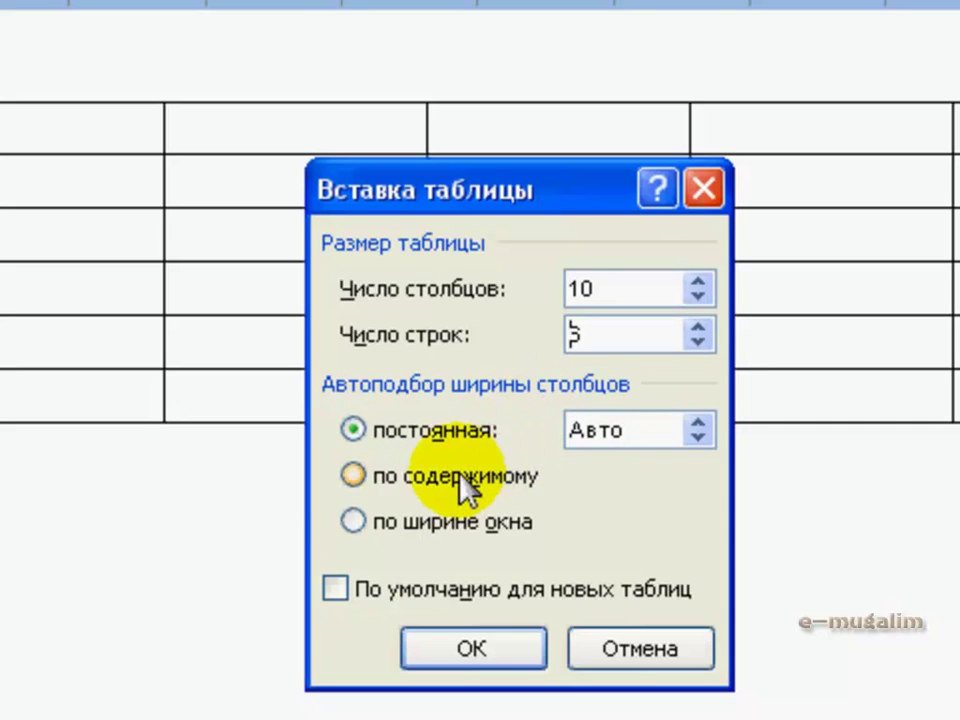
# Use a fixed column width of Авто, make the dimensions the default for new tables, and insert the table
pyautogui.click(373, 477)
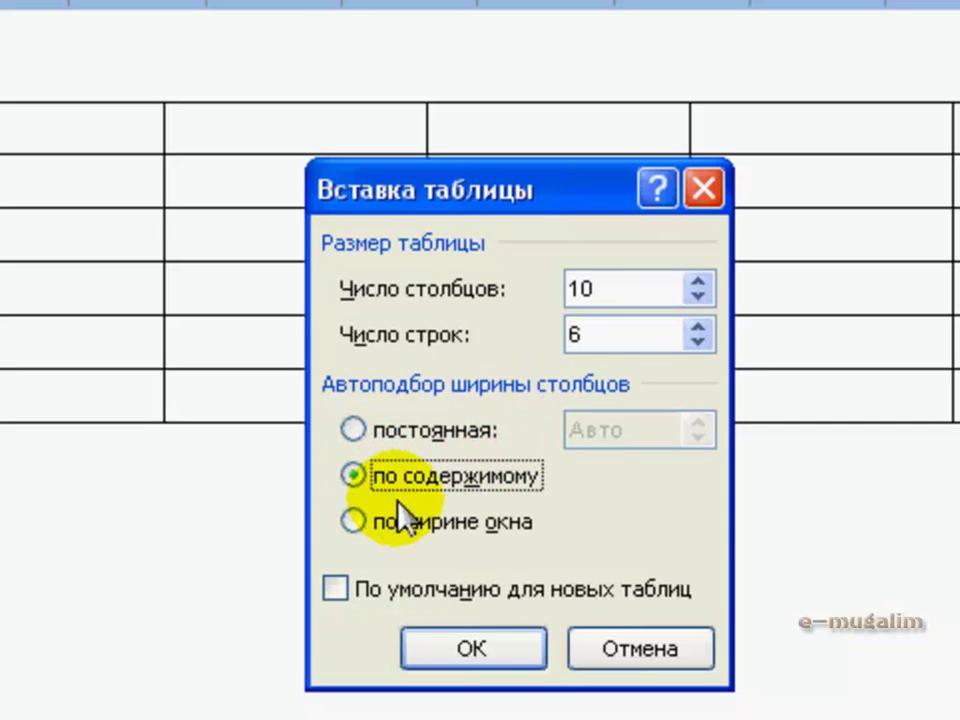
pyautogui.click(378, 438)
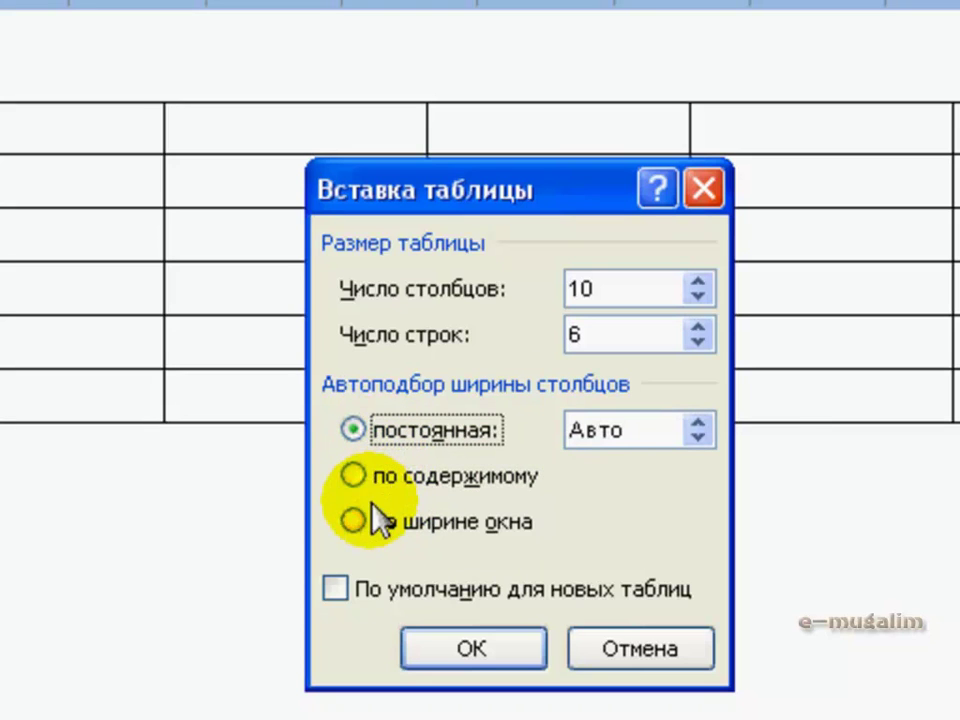
pyautogui.click(675, 435)
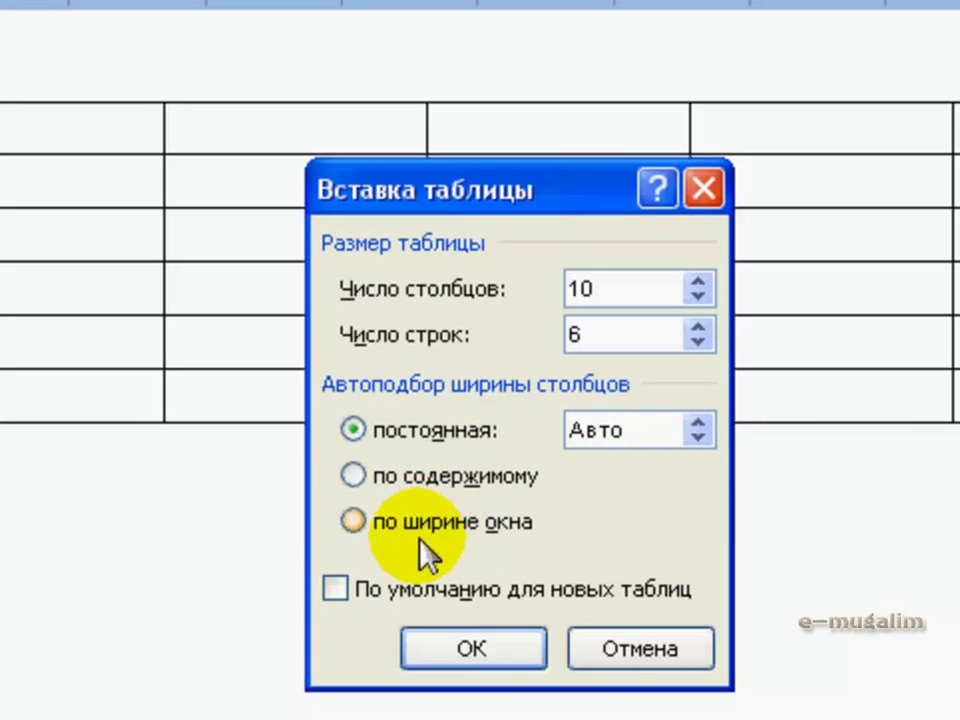
pyautogui.click(338, 590)
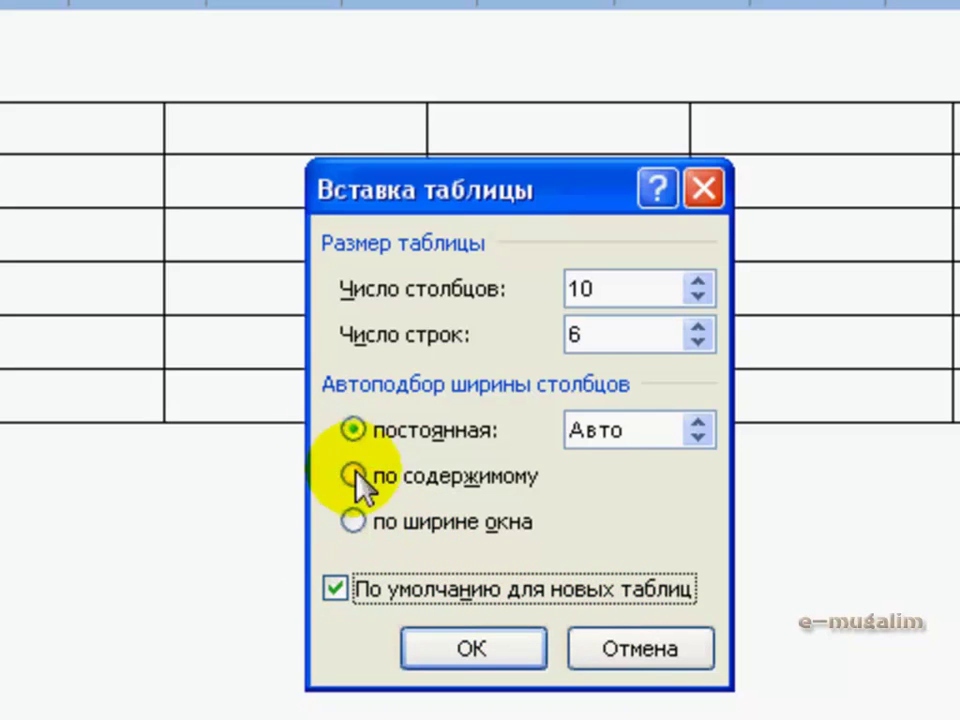
pyautogui.click(472, 648)
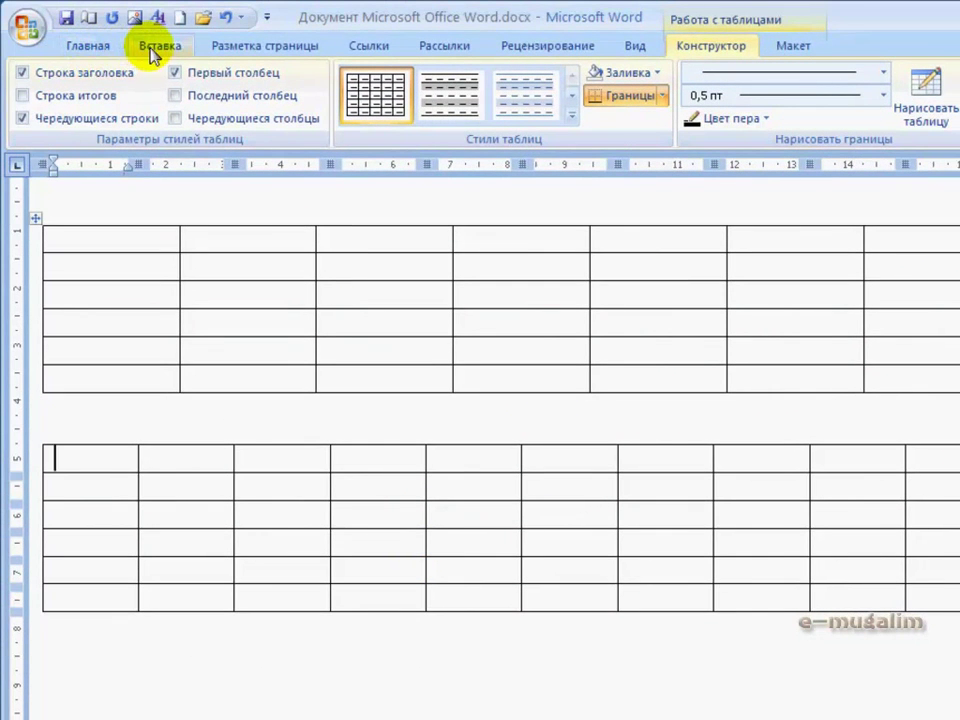
# Draw a wide rectangular table frame by hand in the blank area below the 10-column table
pyautogui.click(154, 47)
pyautogui.click(206, 118)
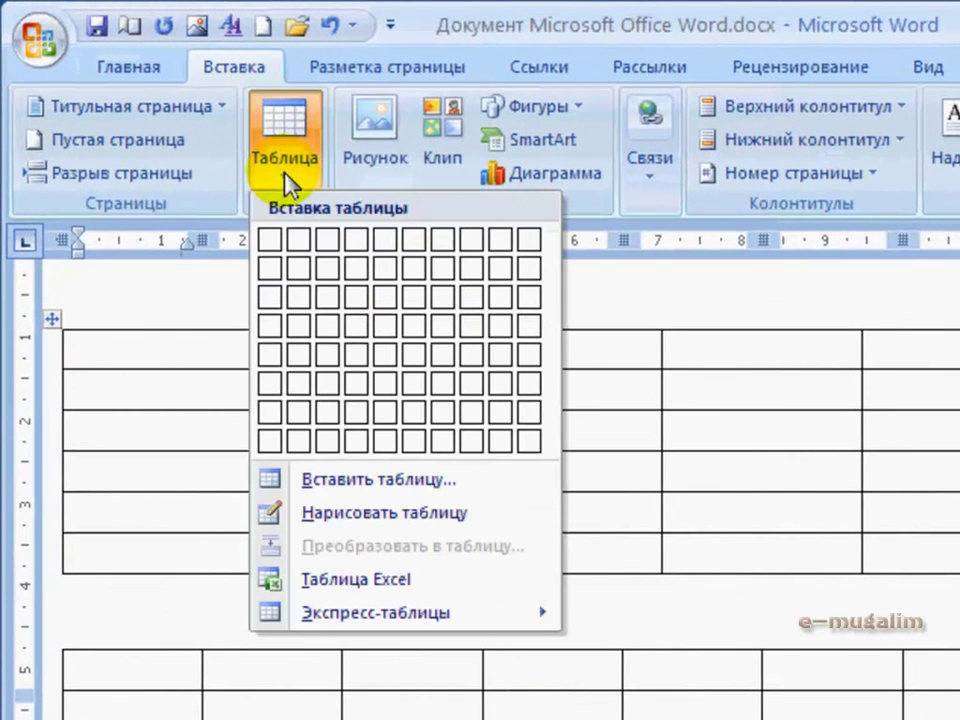
pyautogui.click(331, 522)
pyautogui.scroll(-5, 208, 439)
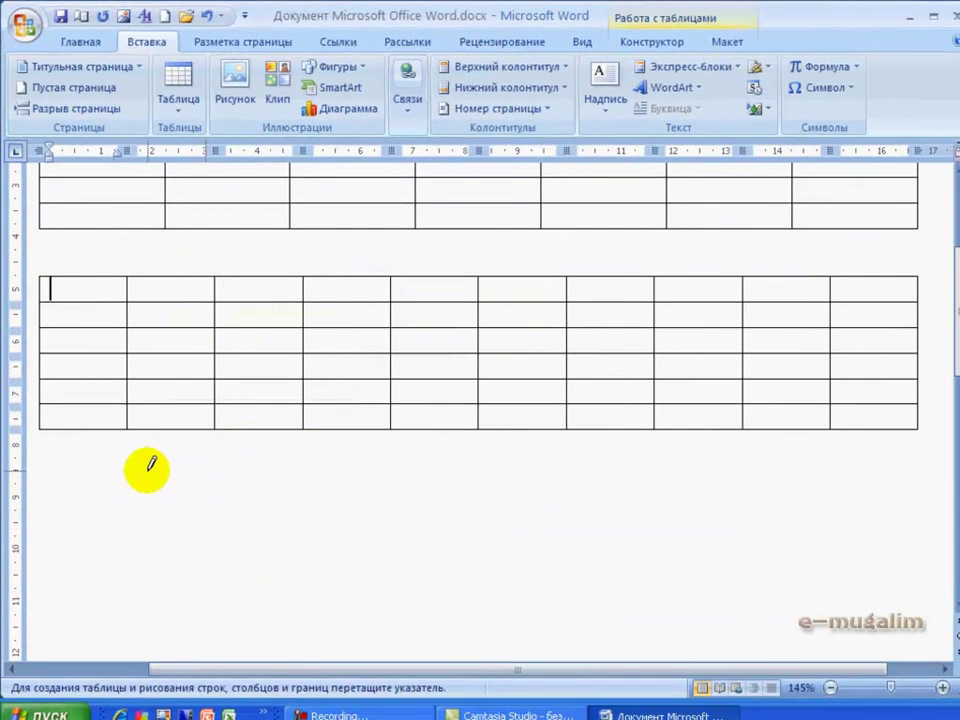
pyautogui.moveTo(69, 474)
pyautogui.mouseDown()
pyautogui.moveTo(107, 519)
pyautogui.moveTo(546, 594)
pyautogui.moveTo(852, 601)
pyautogui.mouseUp()
# Draw vertical column lines across the left part of the hand-drawn frame and a small separate box beside them
pyautogui.moveTo(103, 478)
pyautogui.mouseDown()
pyautogui.moveTo(124, 585)
pyautogui.moveTo(138, 480)
pyautogui.moveTo(197, 572)
pyautogui.moveTo(195, 596)
pyautogui.mouseUp()
pyautogui.moveTo(224, 478); pyautogui.dragTo(232, 598)
pyautogui.moveTo(272, 480); pyautogui.dragTo(273, 598)
pyautogui.moveTo(316, 478); pyautogui.dragTo(331, 598)
pyautogui.moveTo(358, 524); pyautogui.dragTo(386, 630)
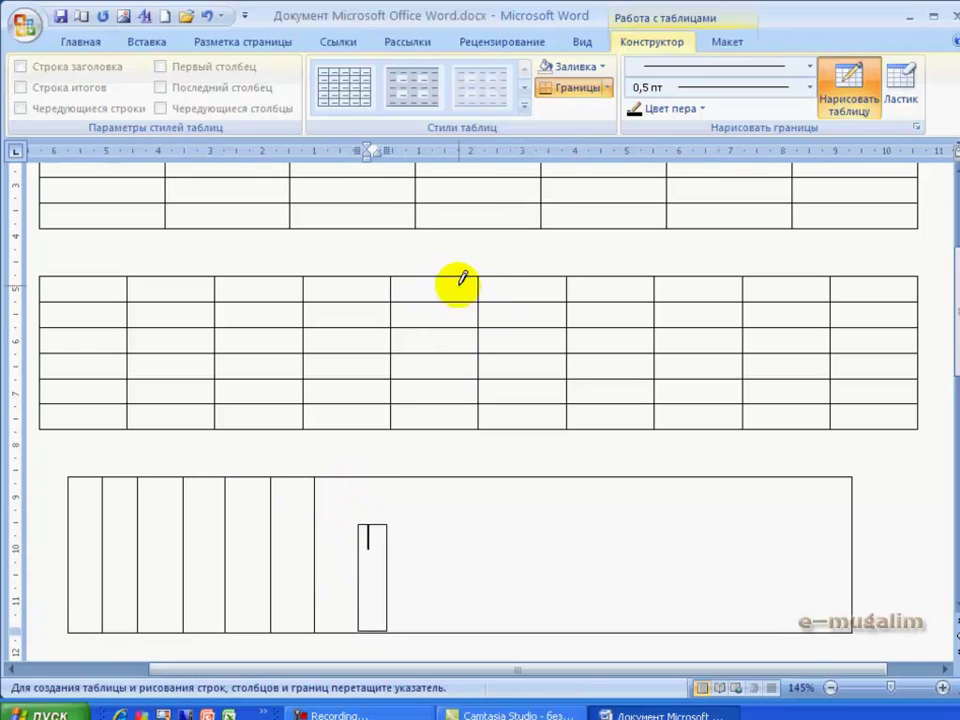
# Draw a line splitting the sixth column of the 10-column table and a short one through the next column's first two rows
pyautogui.moveTo(522, 278); pyautogui.dragTo(521, 428)
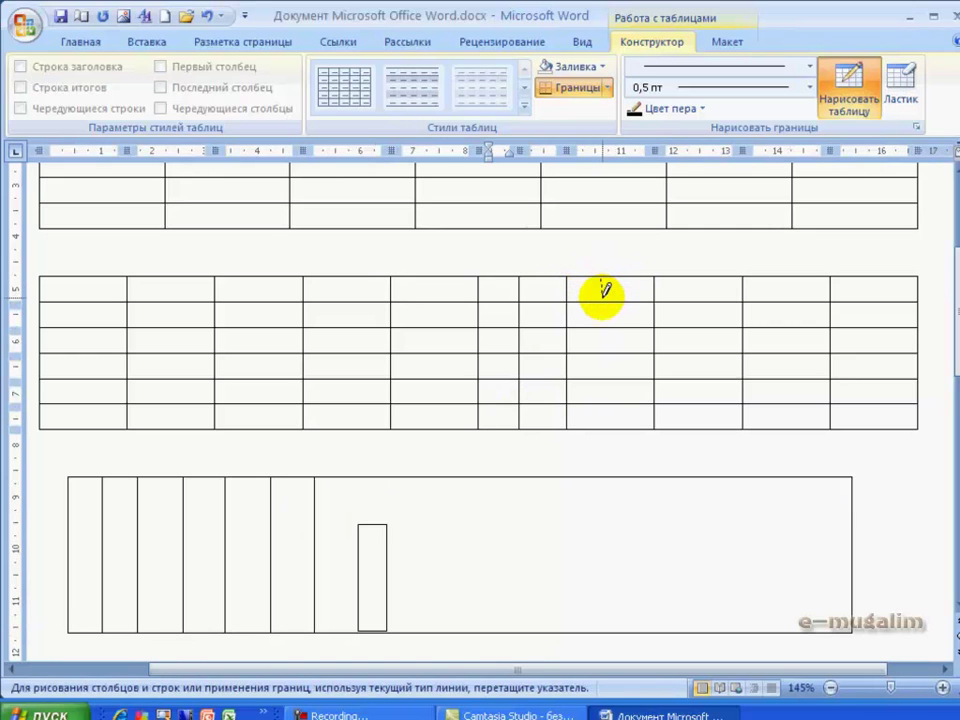
pyautogui.moveTo(603, 296); pyautogui.dragTo(601, 326)
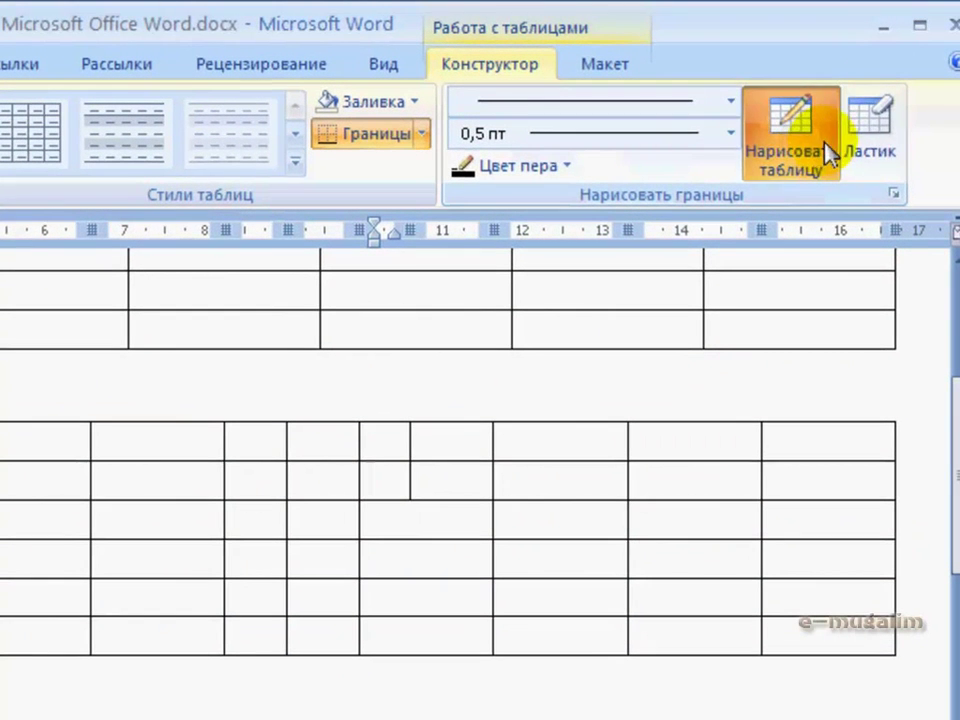
# Erase the short line's second-row part, nearby vertical borders in rows two and three, and a border segment under the merged second-row cell
pyautogui.click(910, 92)
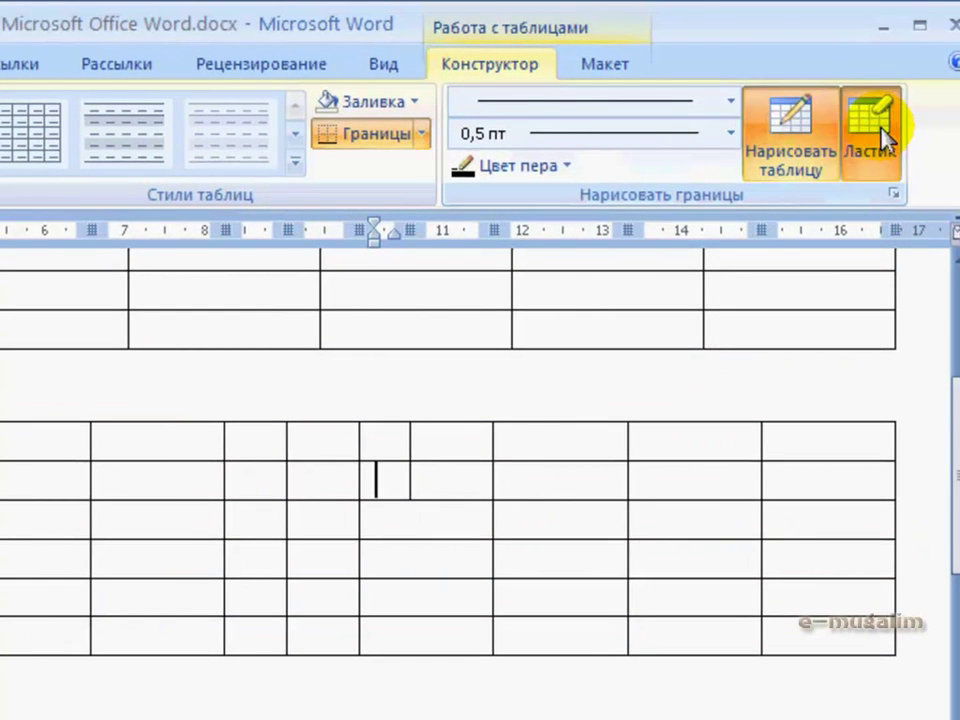
pyautogui.click(411, 478)
pyautogui.click(405, 461)
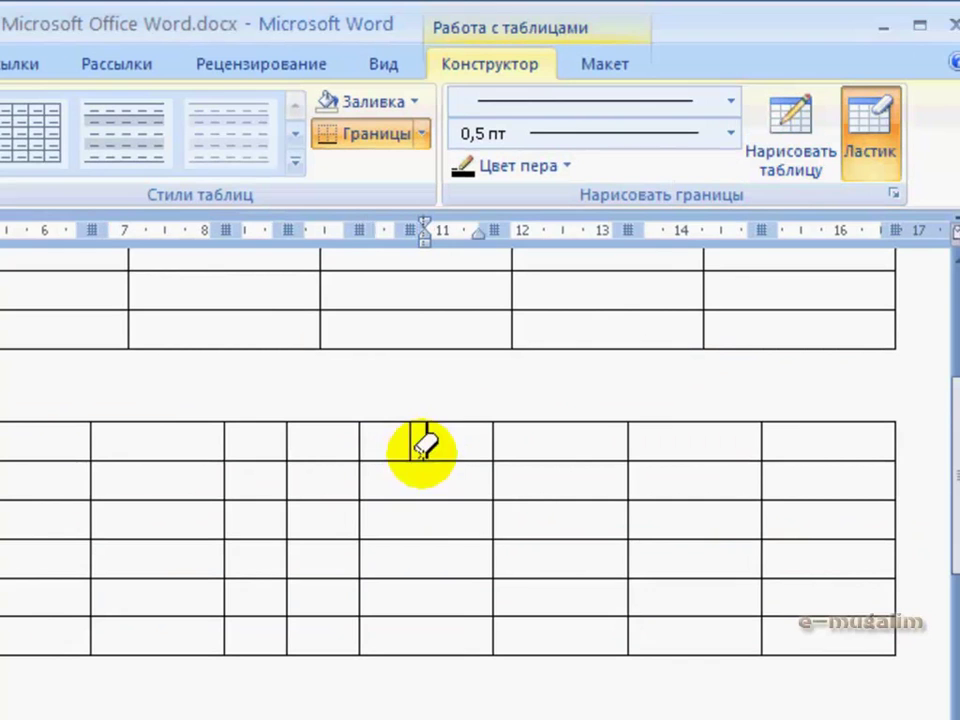
pyautogui.click(494, 520)
pyautogui.click(497, 484)
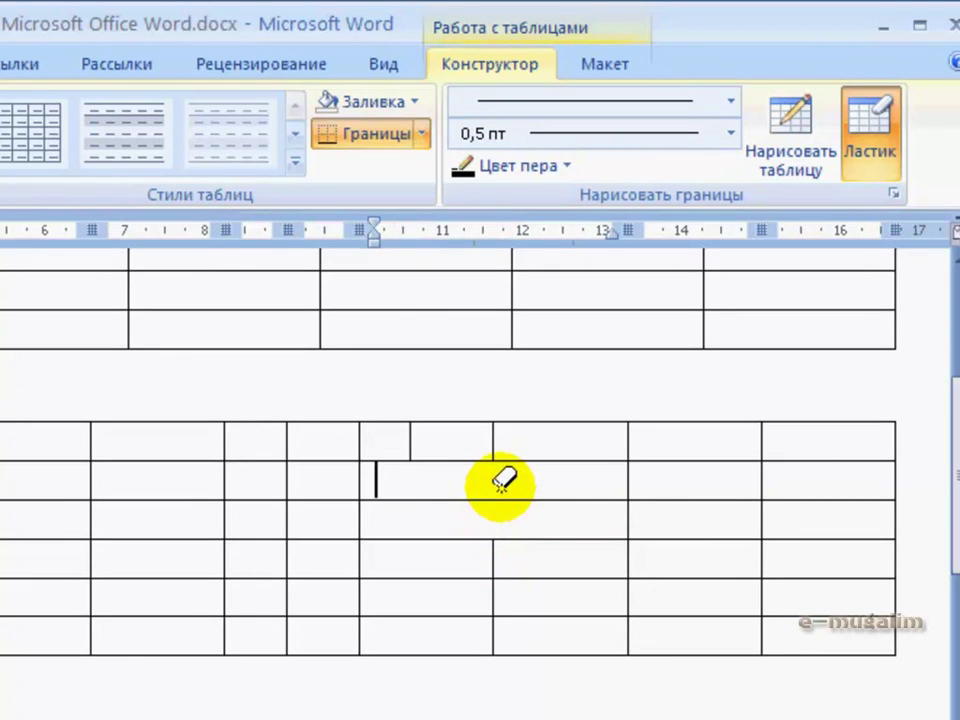
pyautogui.click(628, 495)
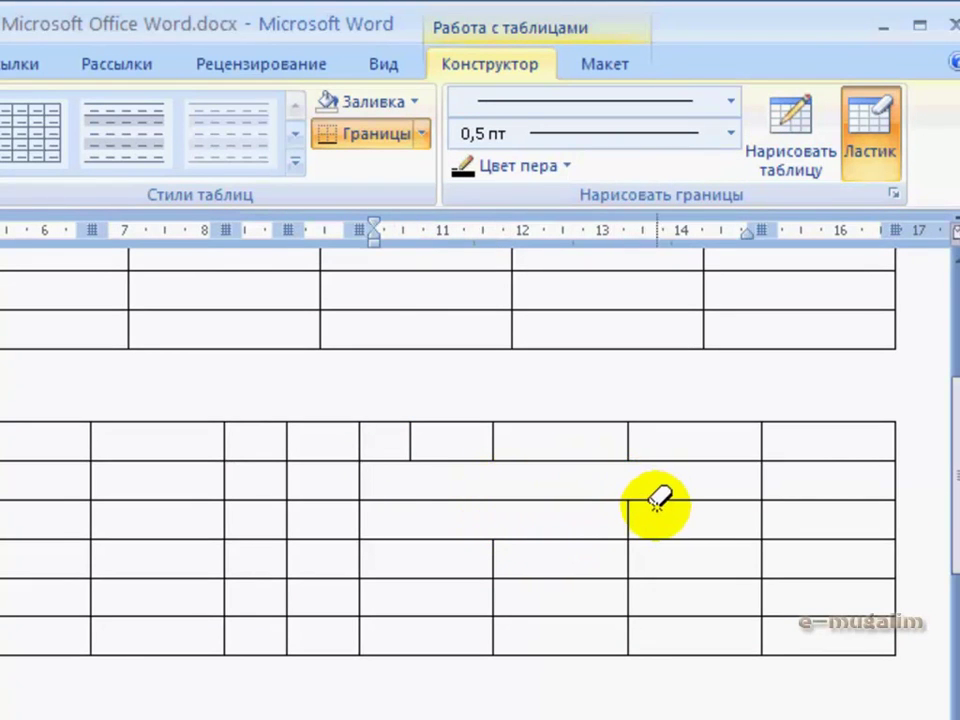
pyautogui.click(656, 502)
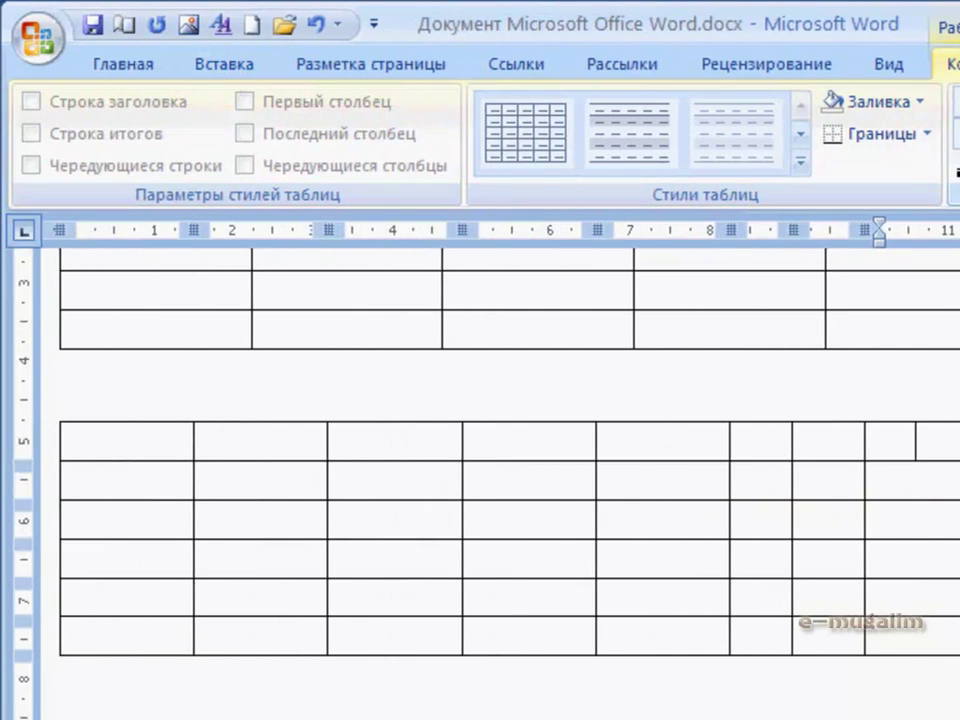
# Insert an embedded Excel spreadsheet into the merged cell of the 10-column table
pyautogui.click(206, 64)
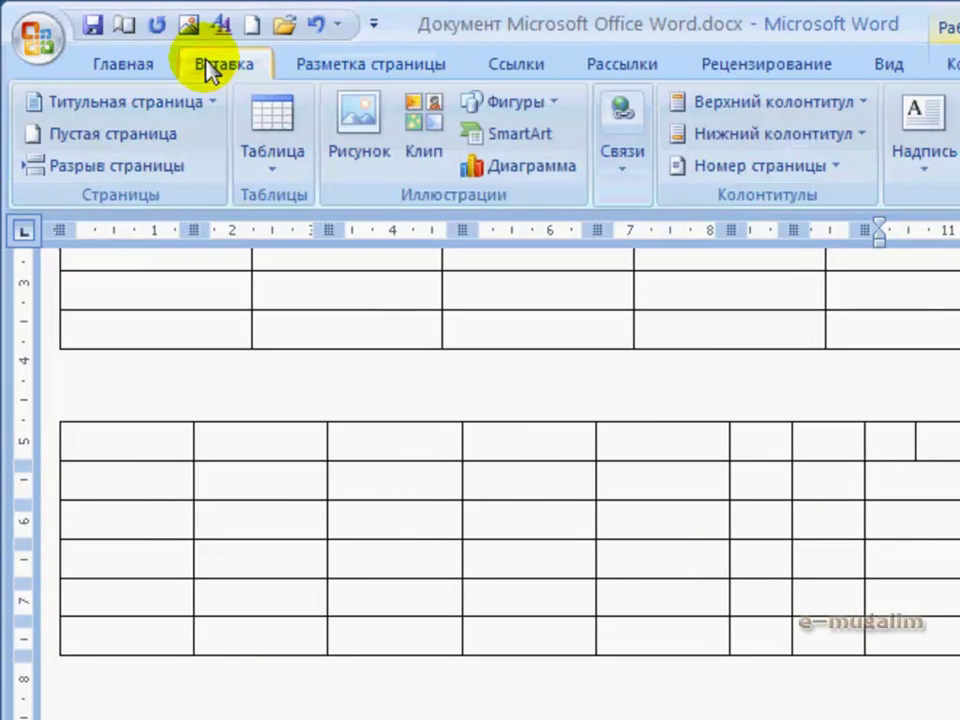
pyautogui.click(278, 168)
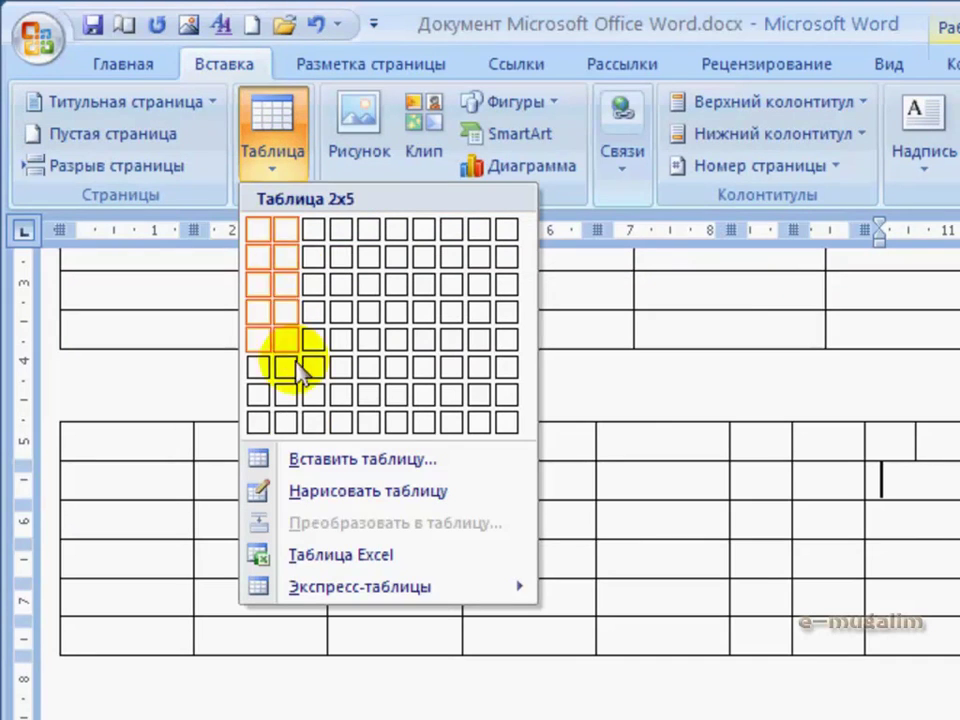
pyautogui.click(358, 565)
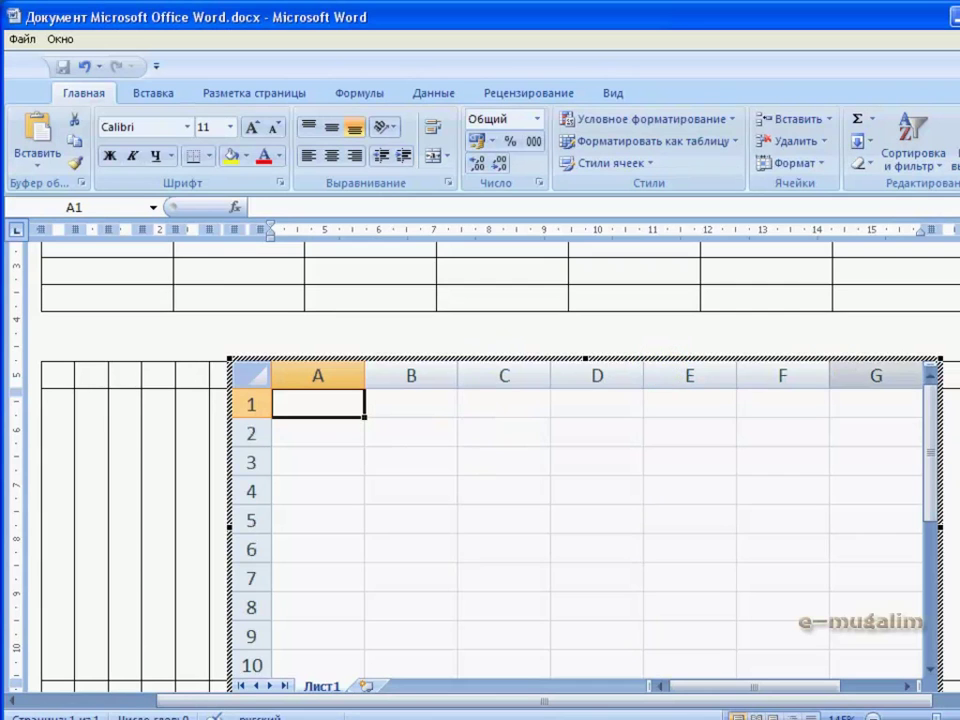
# Enter degtg in A1, tgt in B1 and tgt in A2 of the embedded sheet, and return to the document
pyautogui.scroll(-5, 662, 357)
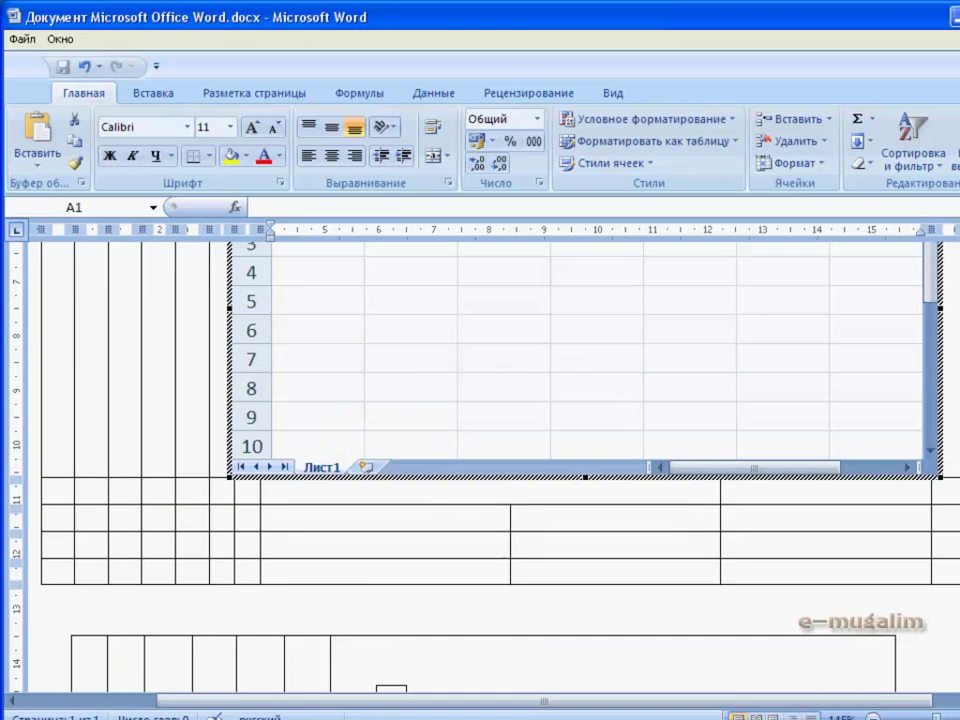
pyautogui.scroll(3, 382, 312)
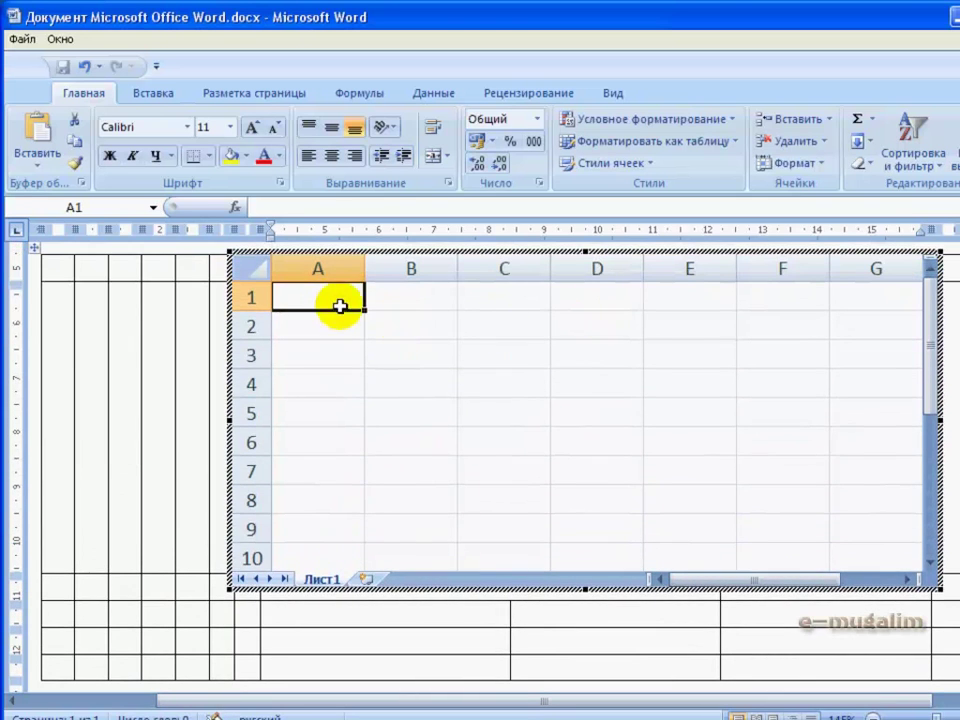
pyautogui.write('degtg')
pyautogui.click(420, 306)
pyautogui.write('tgt')
pyautogui.click(343, 328)
pyautogui.write('tgt')
pyautogui.click(410, 332)
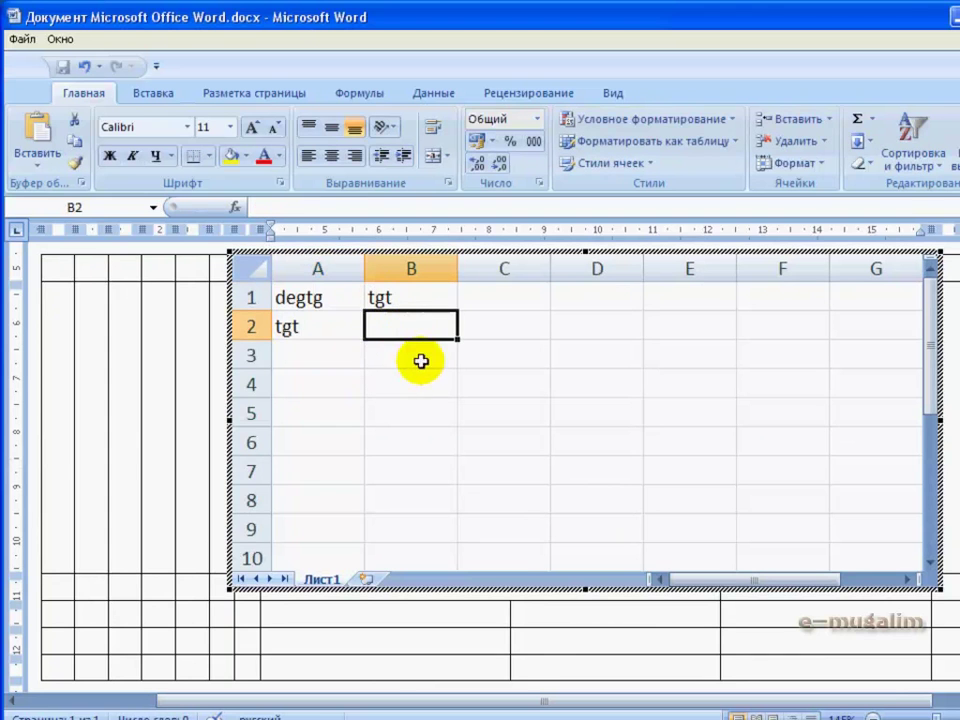
pyautogui.scroll(-2, 480, 622)
pyautogui.click(551, 564)
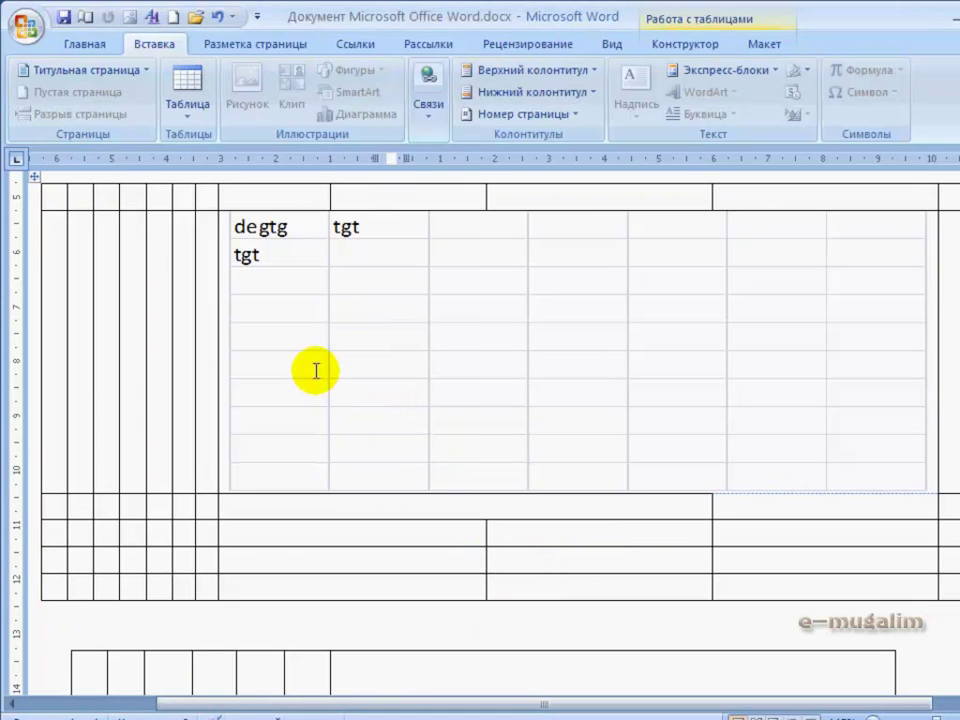
# Reopen the embedded Excel sheet for editing, select cell B1, and return to the document
pyautogui.click(264, 311)
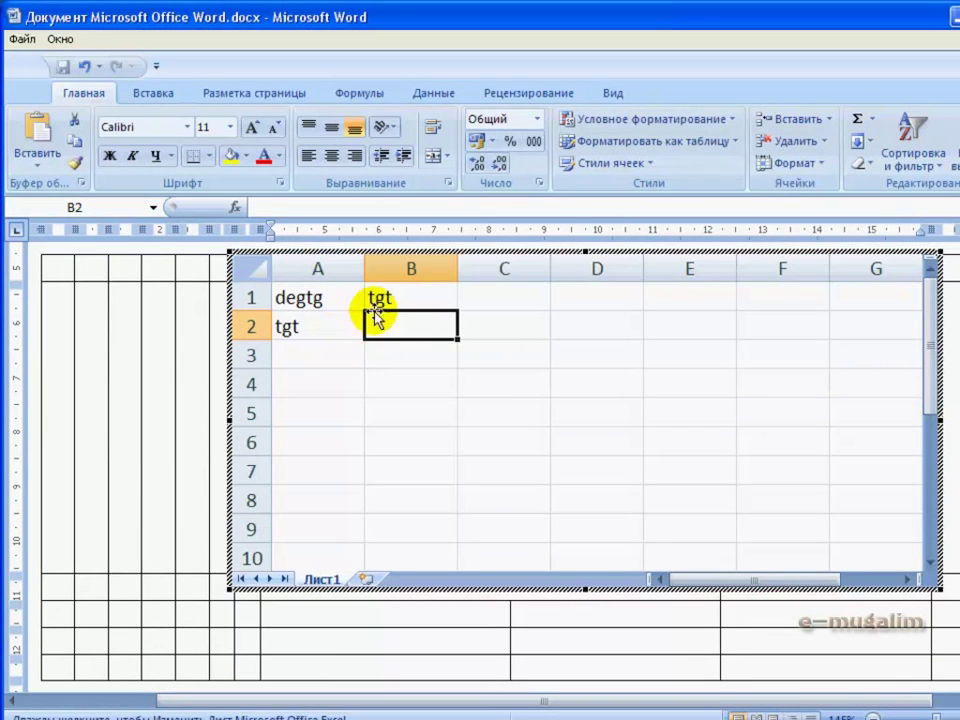
pyautogui.click(378, 303)
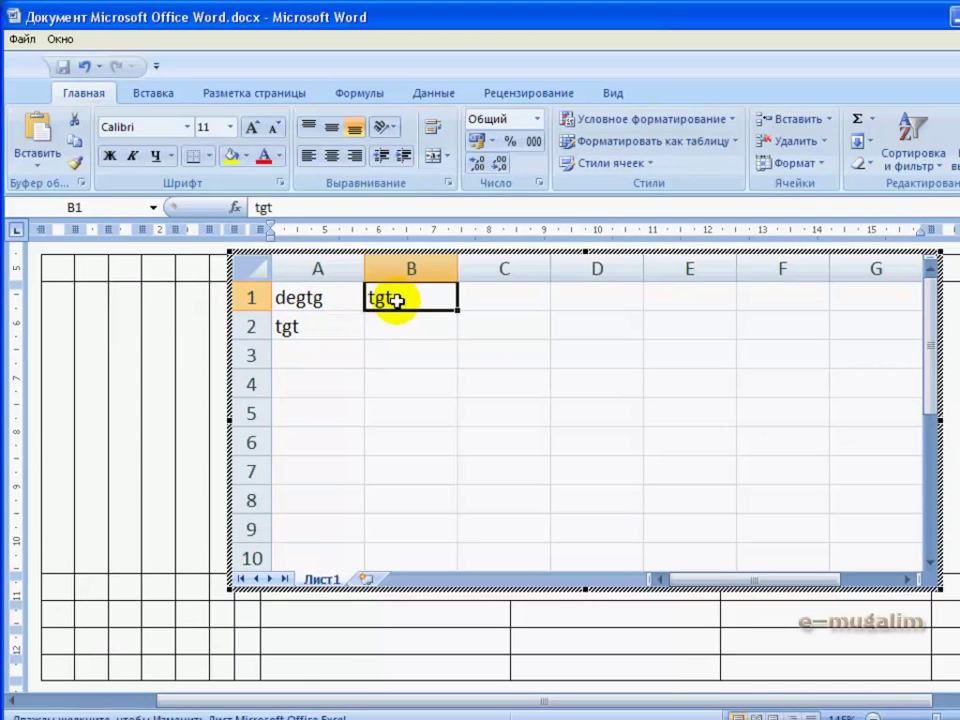
pyautogui.click(546, 630)
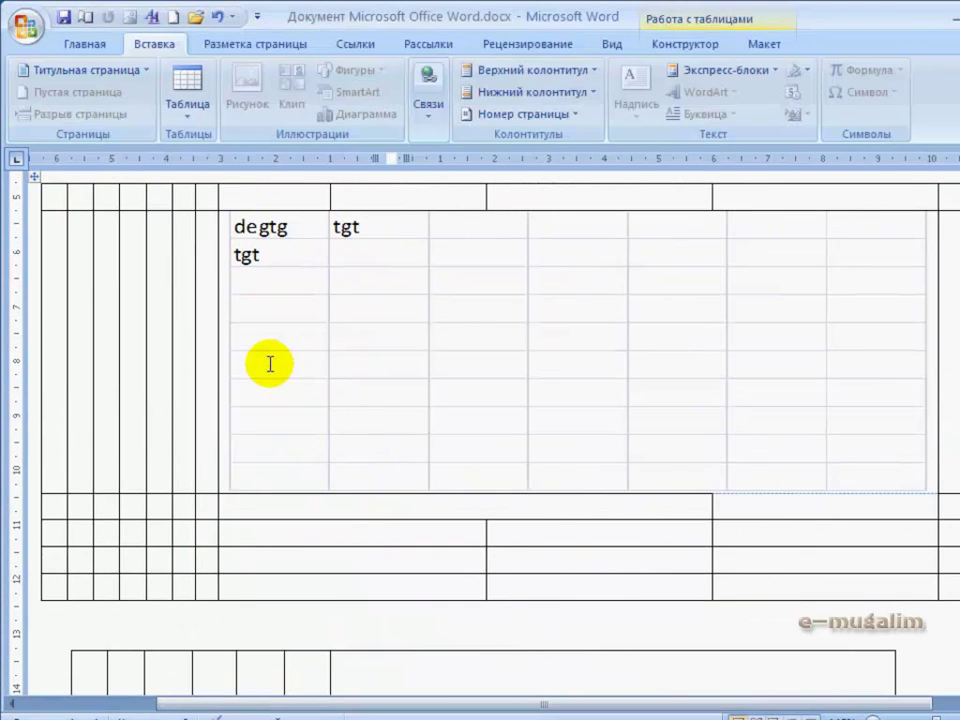
# Select the entire hand-drawn table below the 10-column table and delete its contents, including the small nested table
pyautogui.scroll(-3, 350, 470)
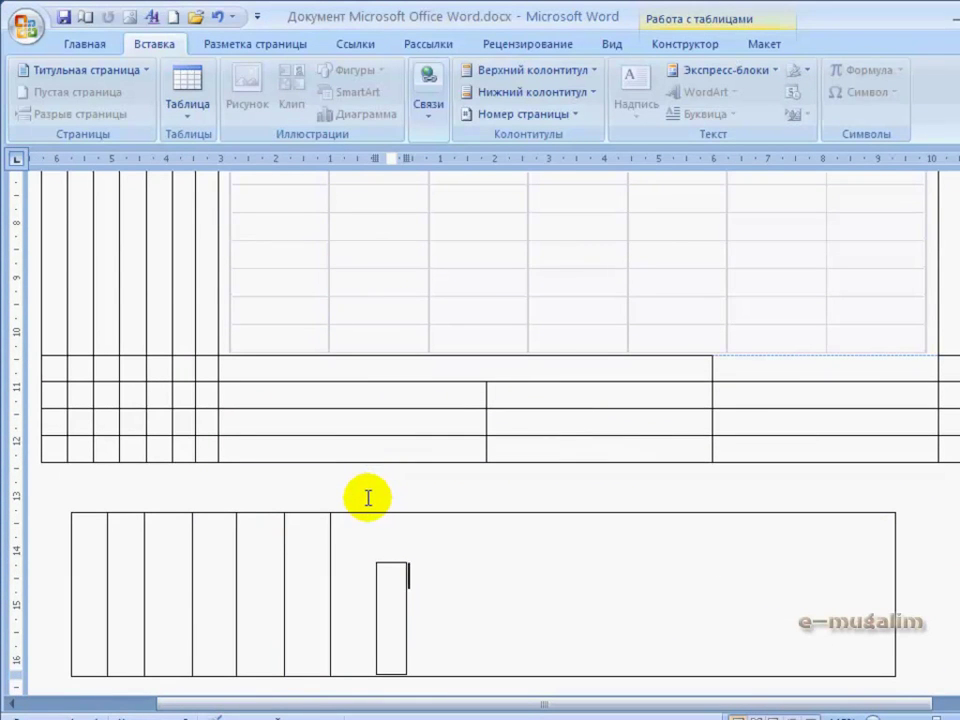
pyautogui.scroll(-1, 368, 498)
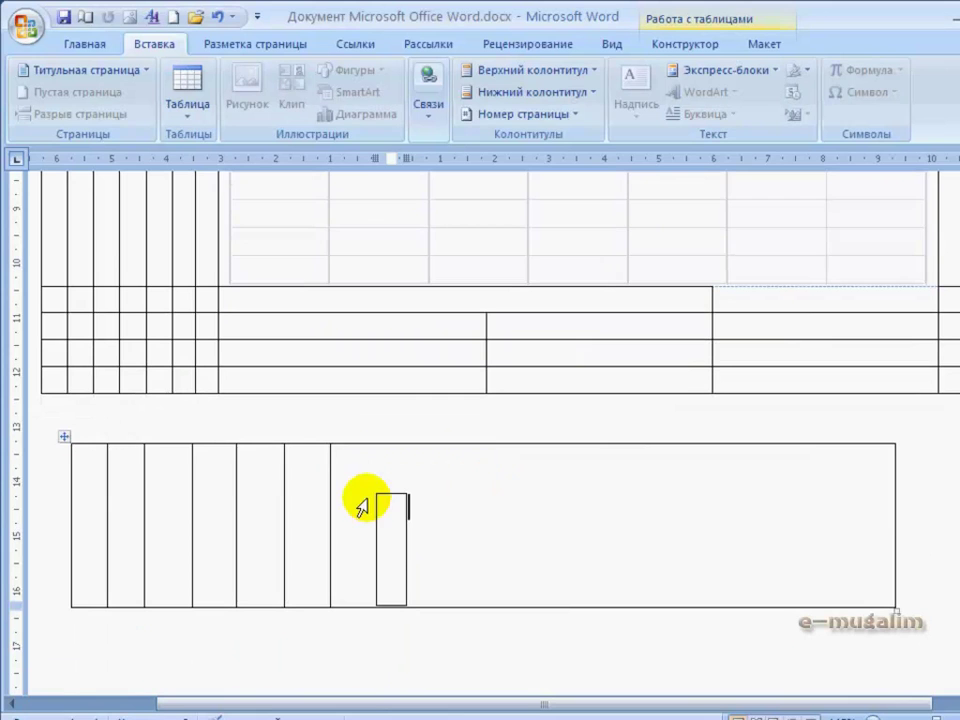
pyautogui.click(63, 440)
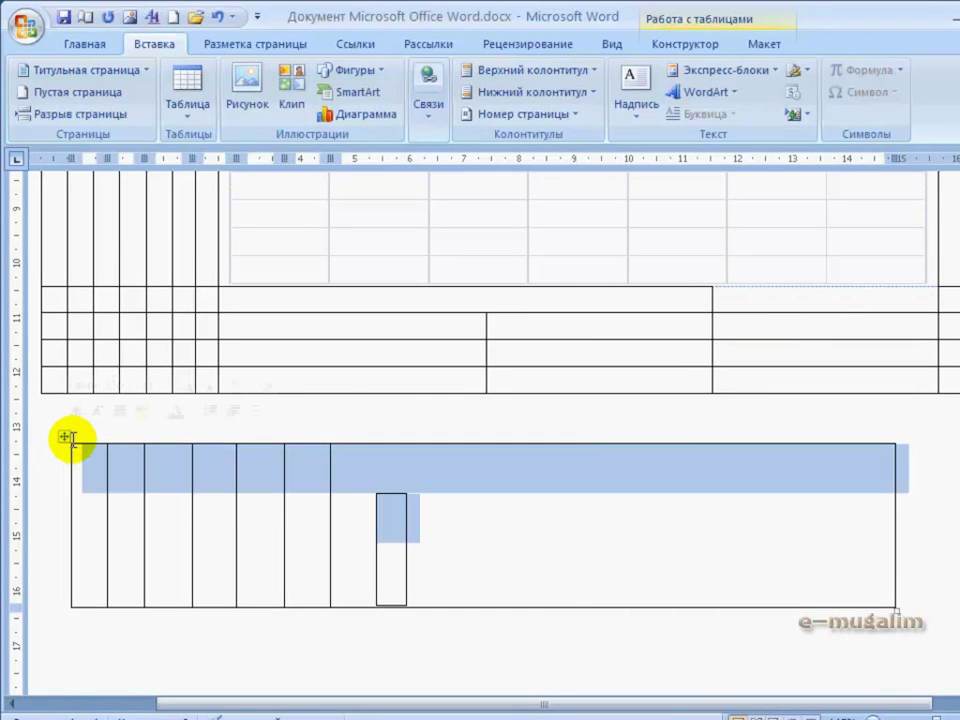
pyautogui.press('Delete')
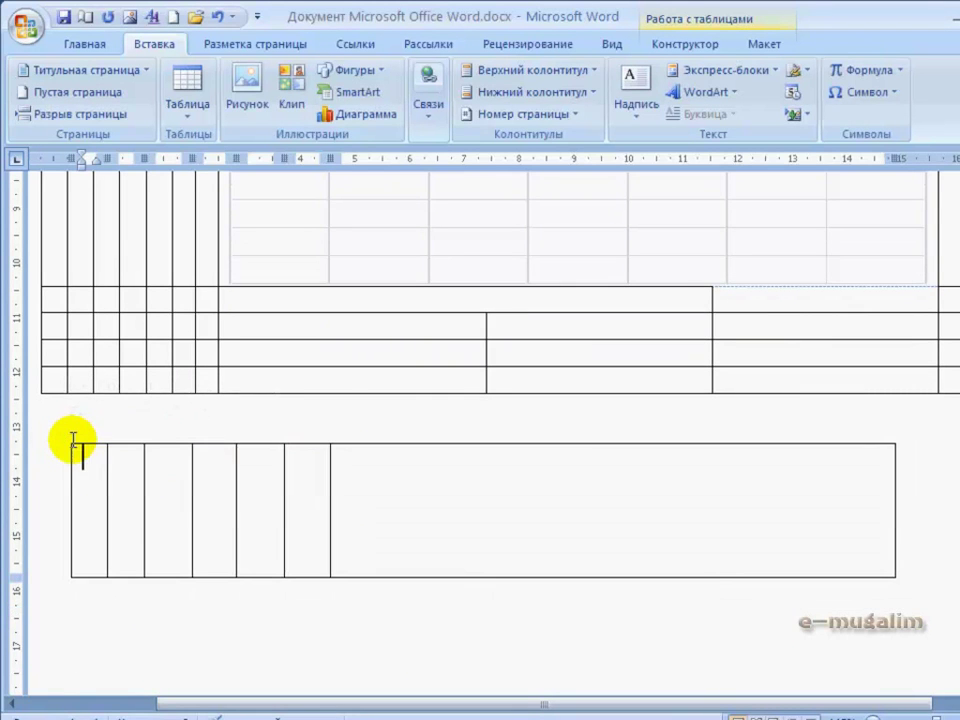
# Insert the built-in quick table "С подзаголовками 1" into the first cell of the hand-drawn table
pyautogui.click(203, 114)
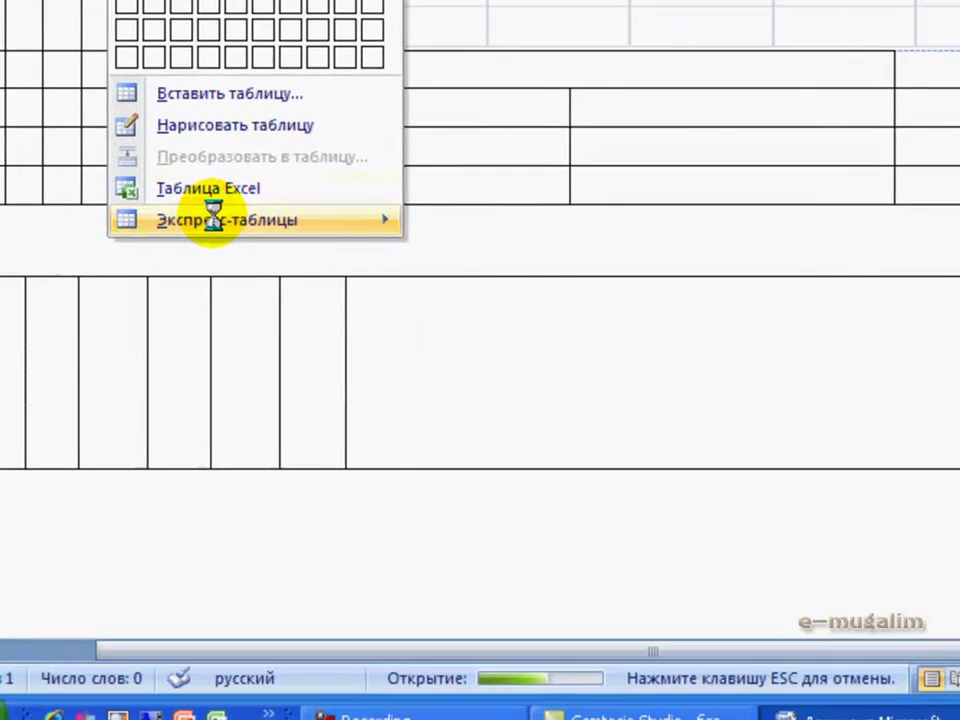
pyautogui.moveTo(240, 403)
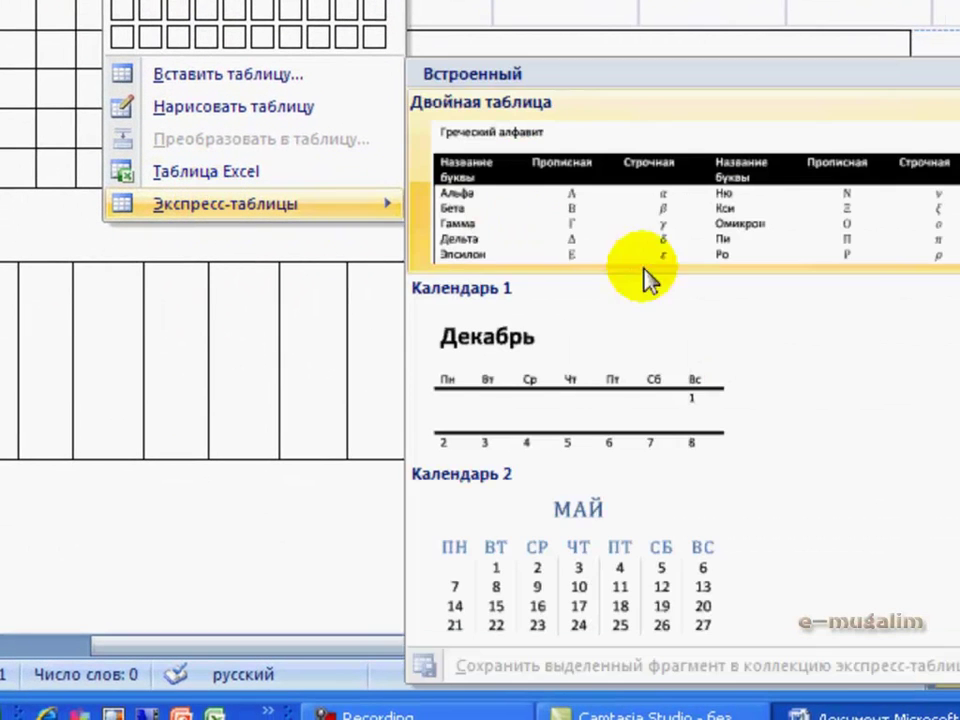
pyautogui.click(585, 262)
pyautogui.scroll(-9, 680, 370)
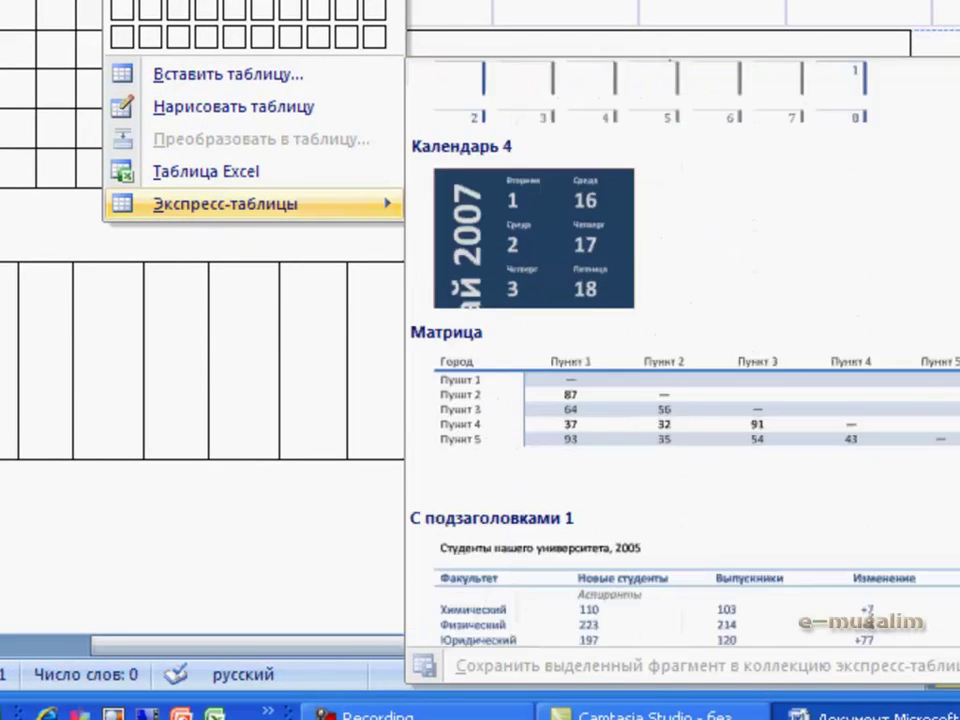
pyautogui.scroll(8, 680, 370)
pyautogui.scroll(-8, 680, 370)
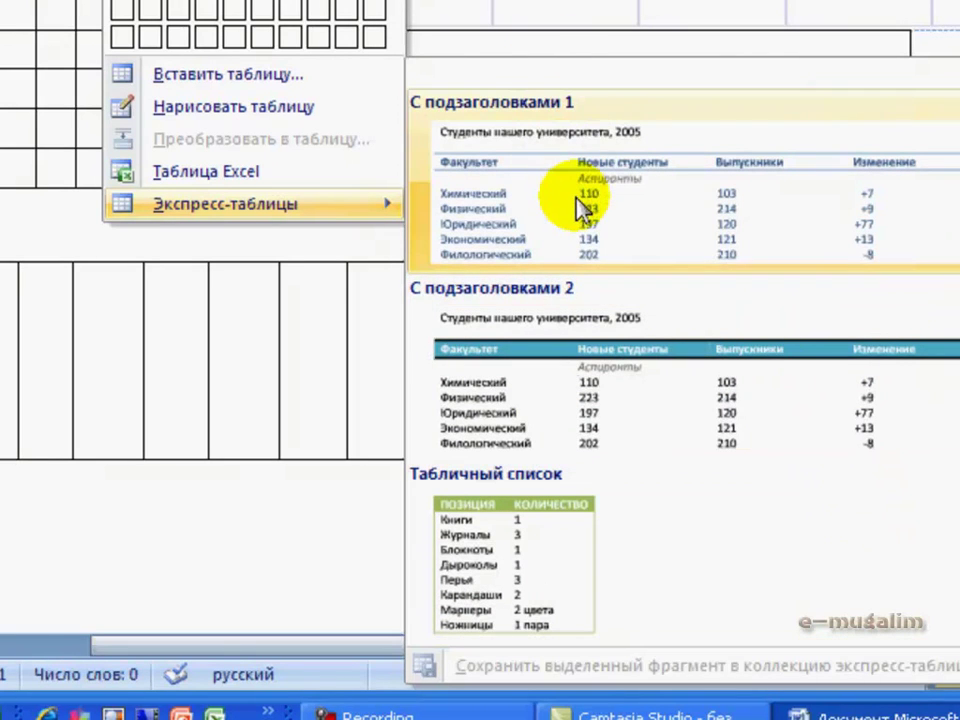
pyautogui.click(578, 210)
pyautogui.scroll(-4, 514, 480)
pyautogui.click(310, 368)
pyautogui.click(197, 142)
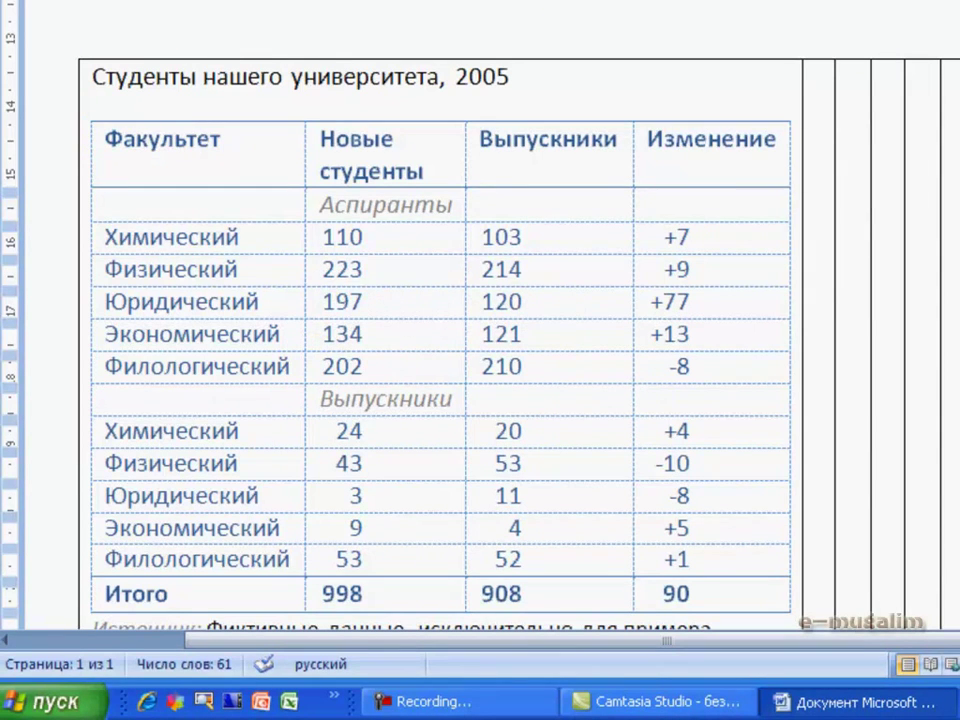
pyautogui.click(196, 15)
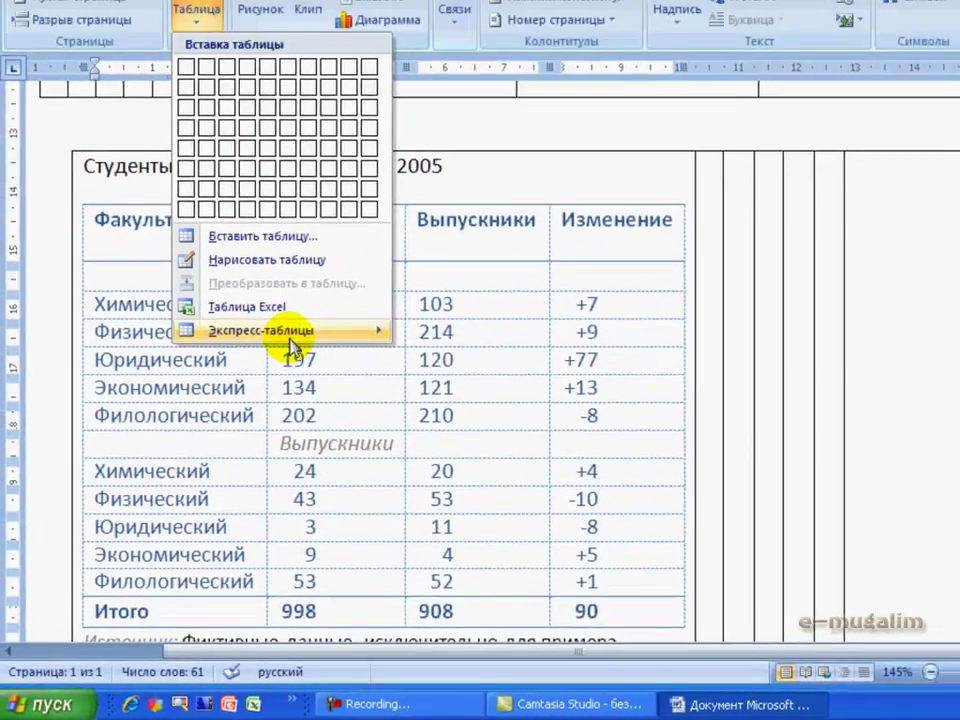
pyautogui.moveTo(289, 337)
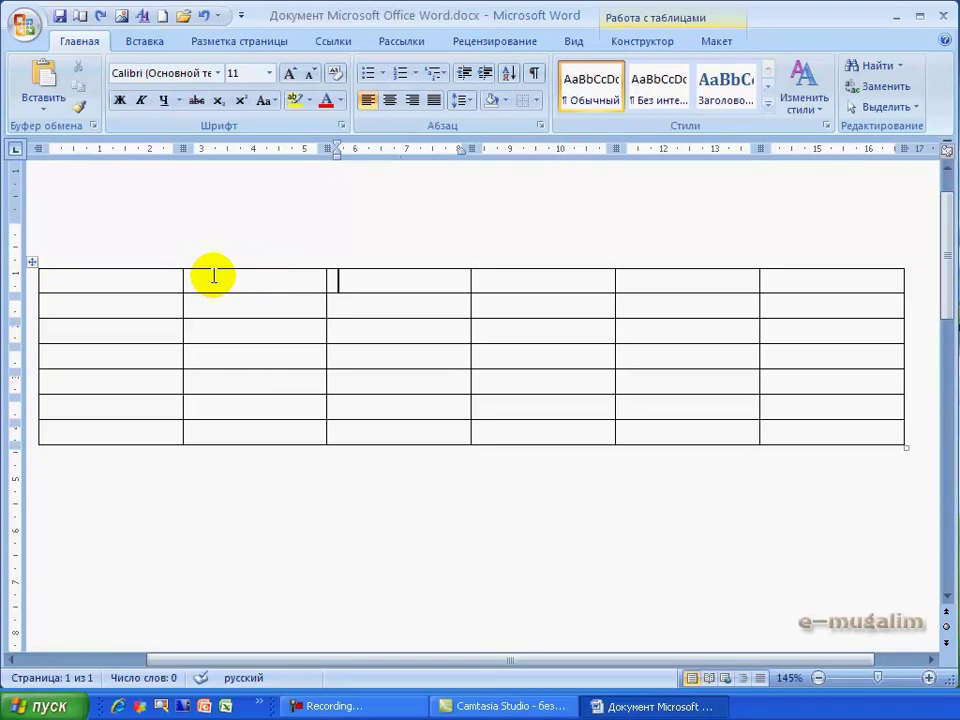
# Shade the entire second column of the six-column table with a light olive green theme colour
pyautogui.moveTo(215, 284); pyautogui.dragTo(227, 425)
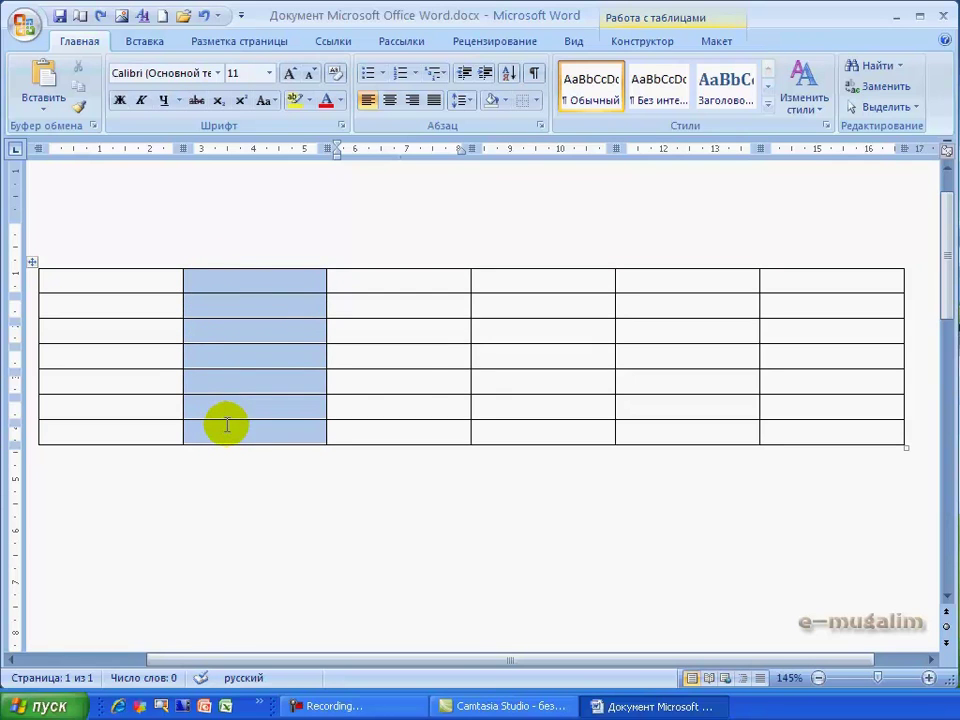
pyautogui.moveTo(220, 274); pyautogui.dragTo(234, 427)
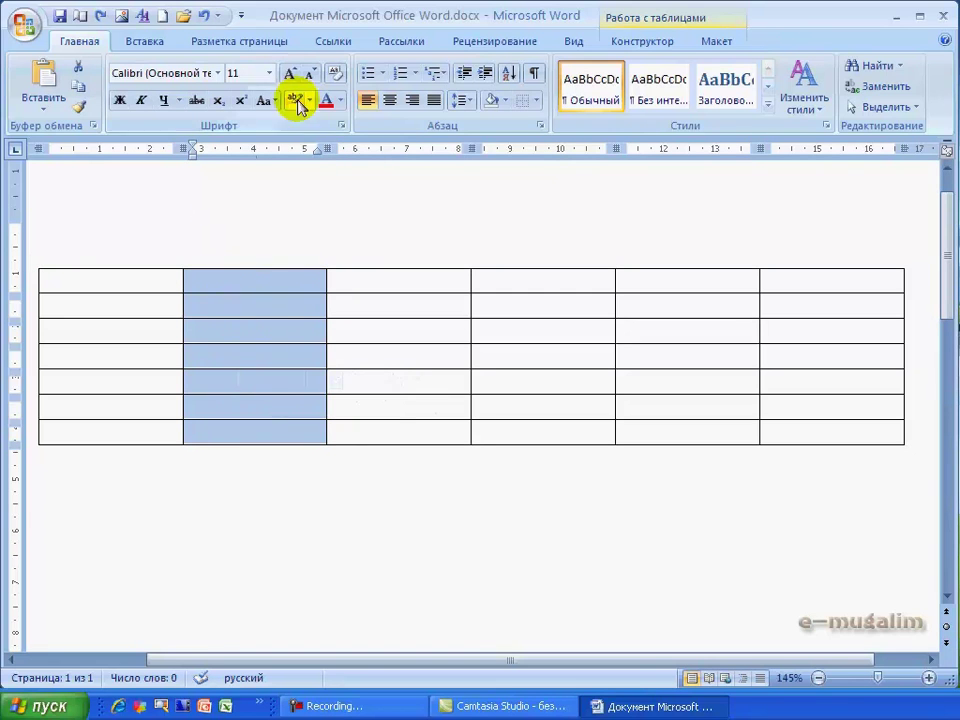
pyautogui.click(506, 101)
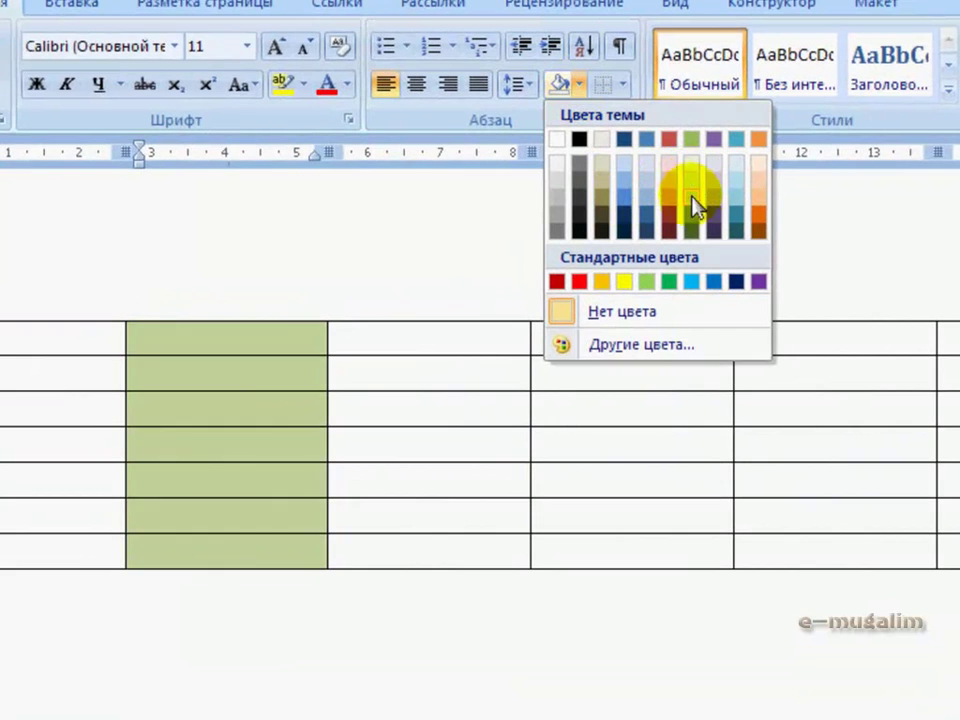
pyautogui.click(692, 204)
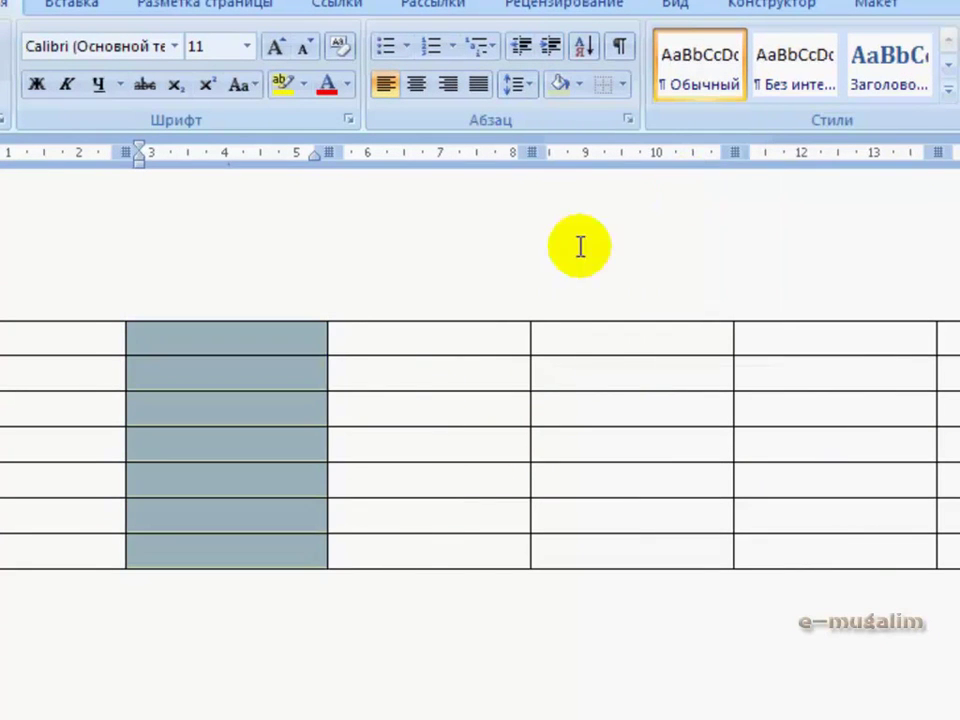
# Shade the entire first column of the table with a light aqua theme colour
pyautogui.moveTo(39, 336); pyautogui.dragTo(26, 553)
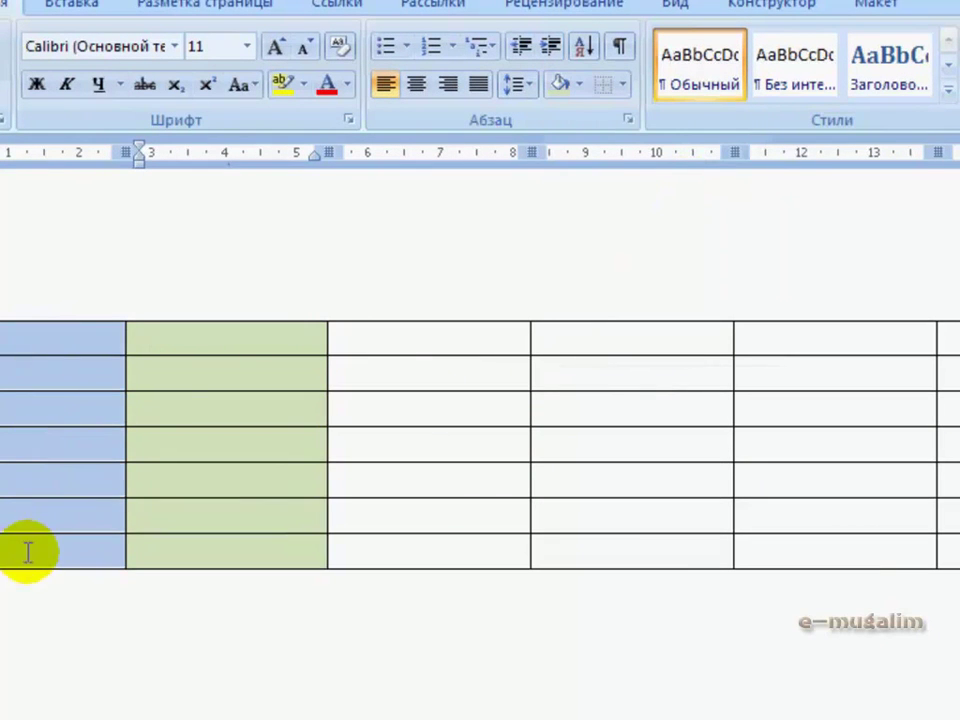
pyautogui.click(581, 85)
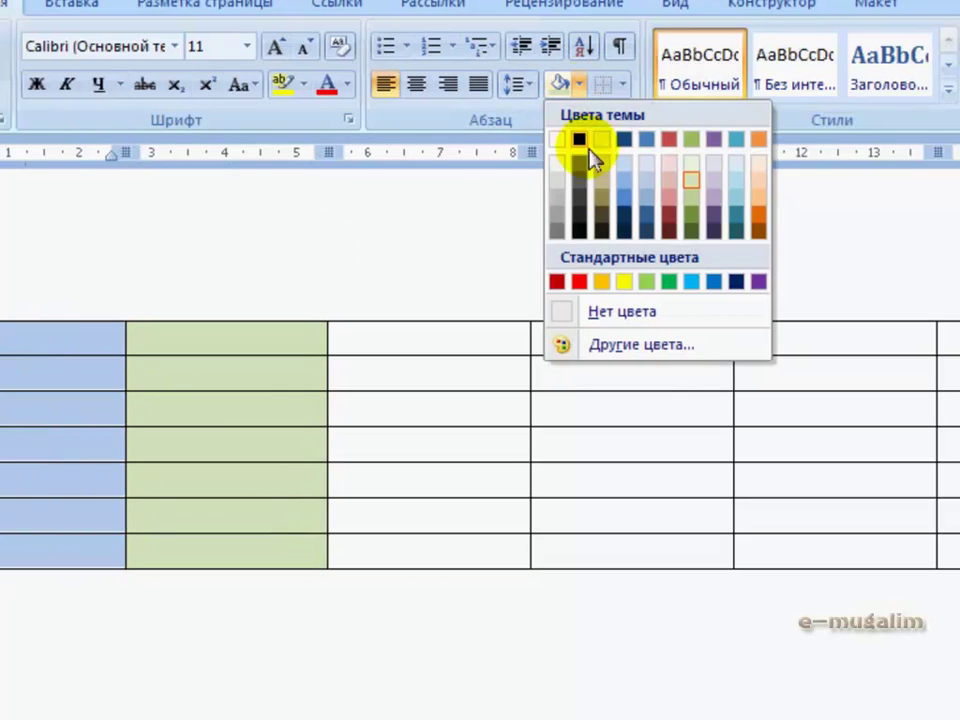
pyautogui.click(736, 190)
pyautogui.click(388, 405)
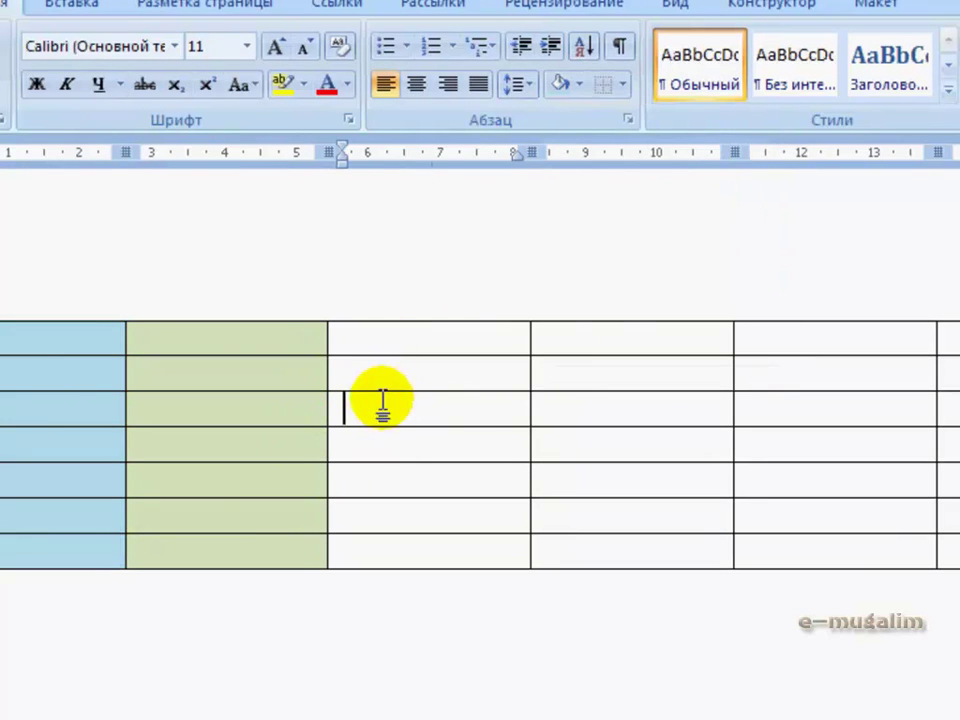
pyautogui.click(623, 85)
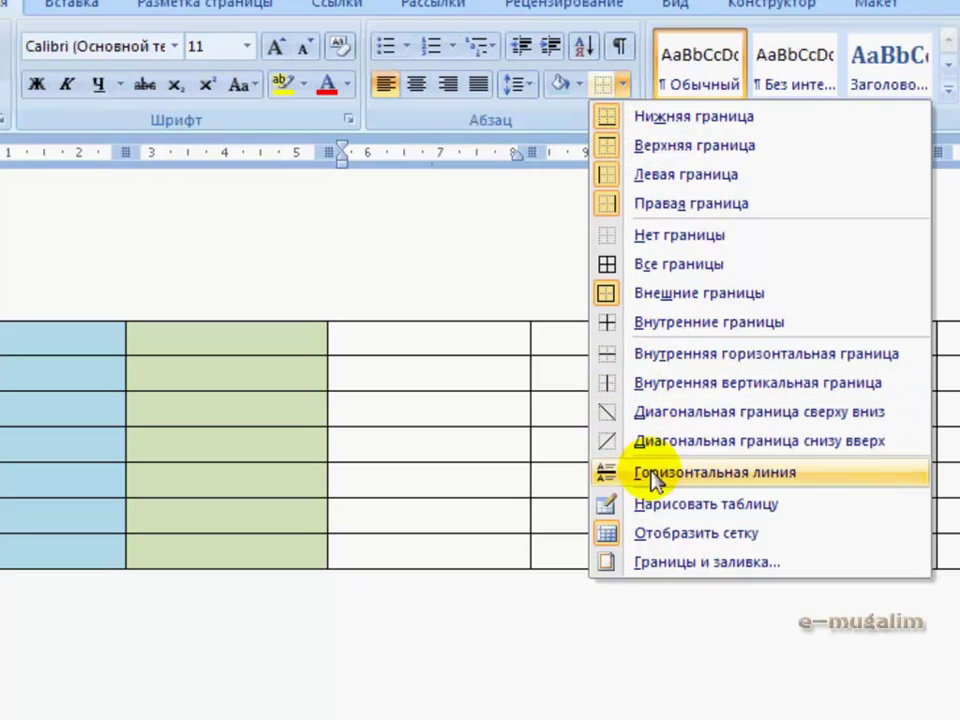
pyautogui.click(466, 241)
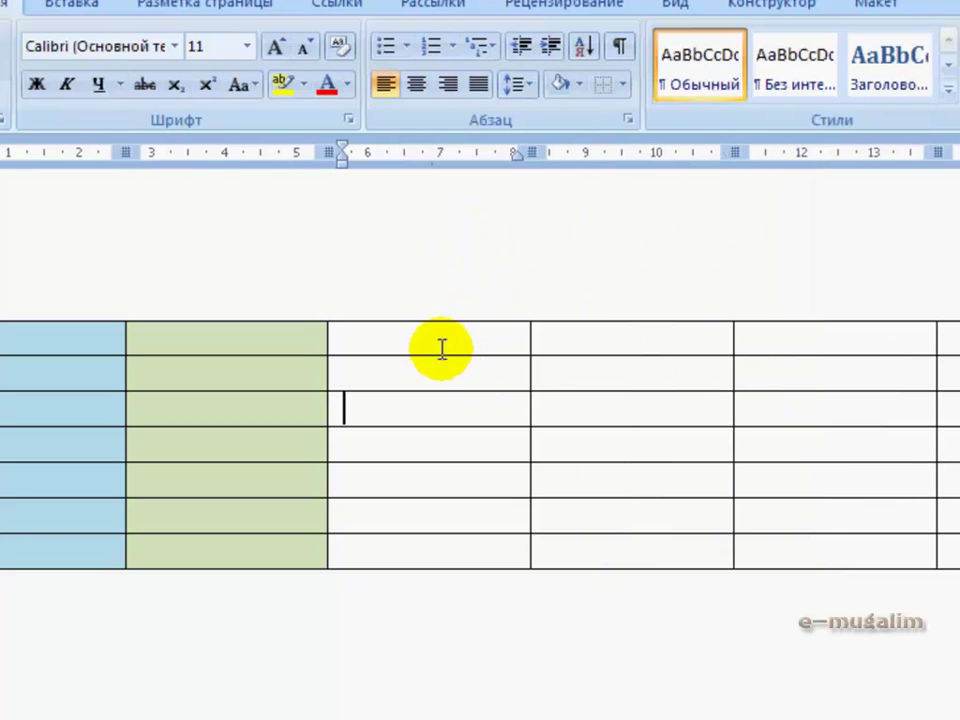
pyautogui.click(568, 364)
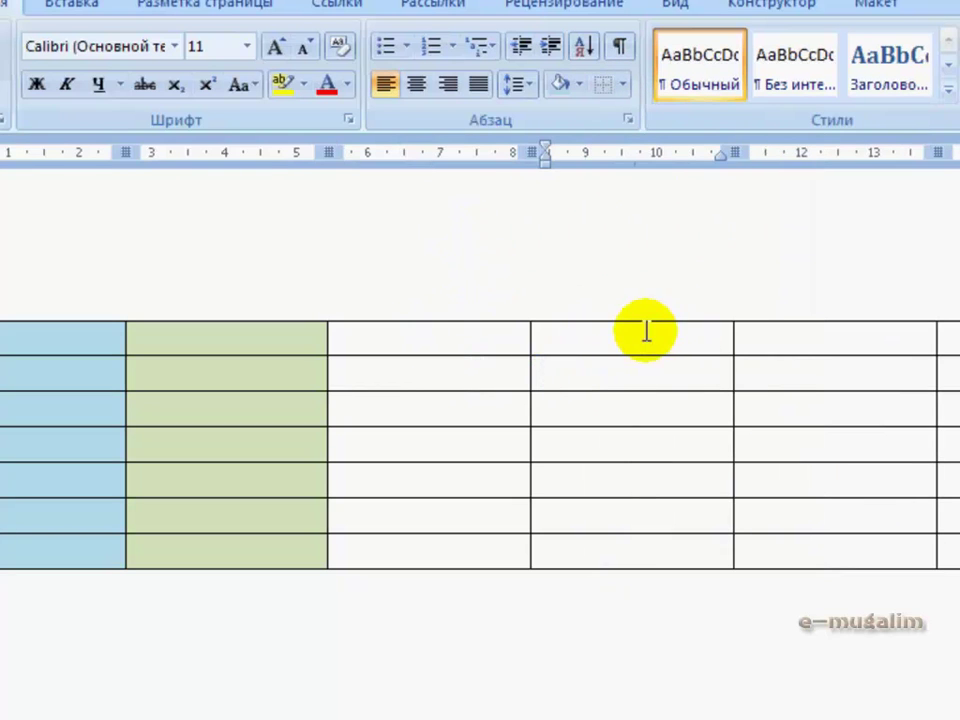
# Remove the bottom border and the left border of the second-row cells in the third and fourth columns
pyautogui.moveTo(521, 373); pyautogui.dragTo(561, 379)
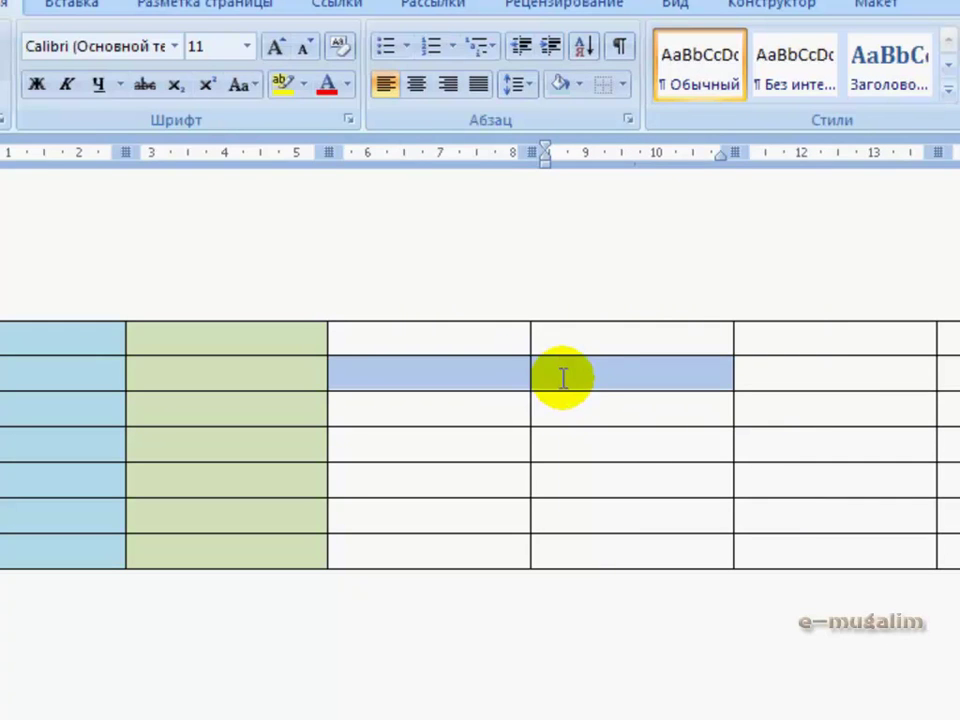
pyautogui.click(624, 89)
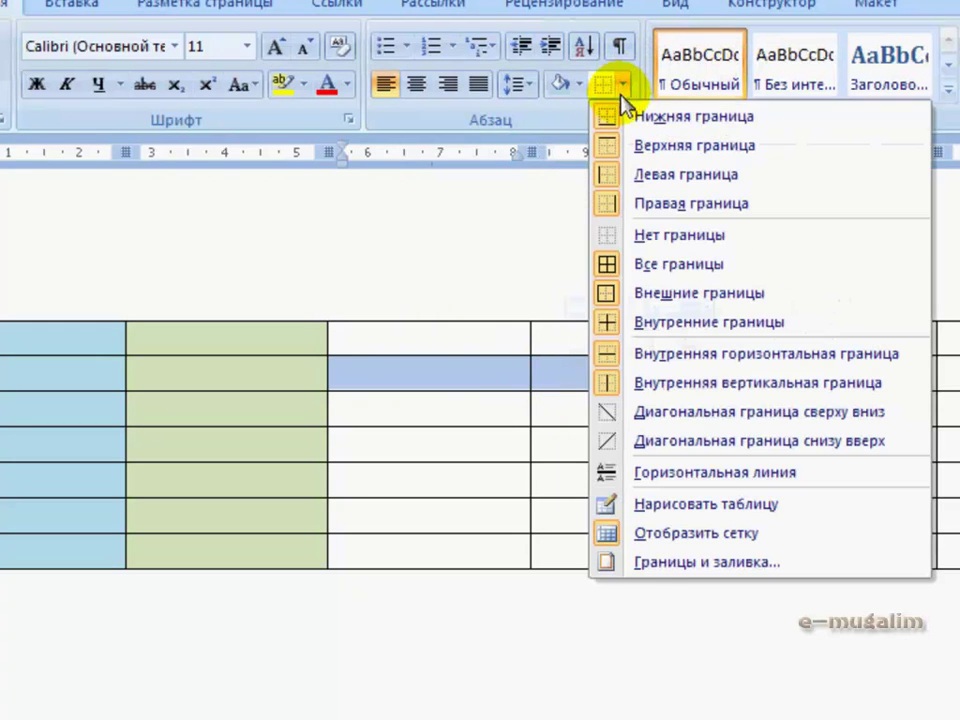
pyautogui.click(615, 128)
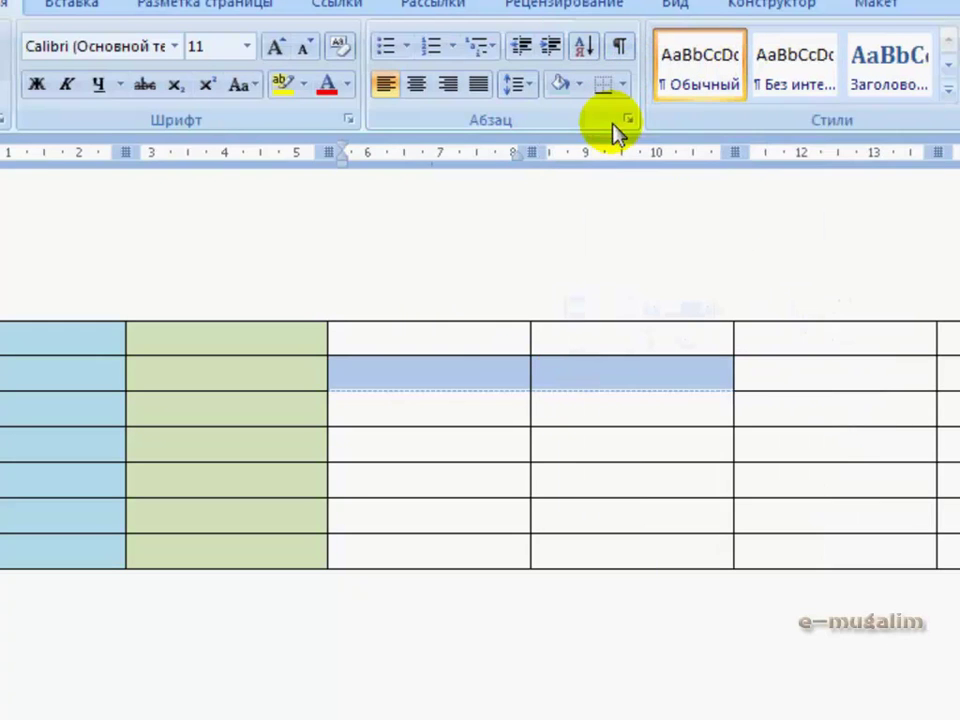
pyautogui.click(595, 416)
pyautogui.moveTo(411, 369); pyautogui.dragTo(632, 386)
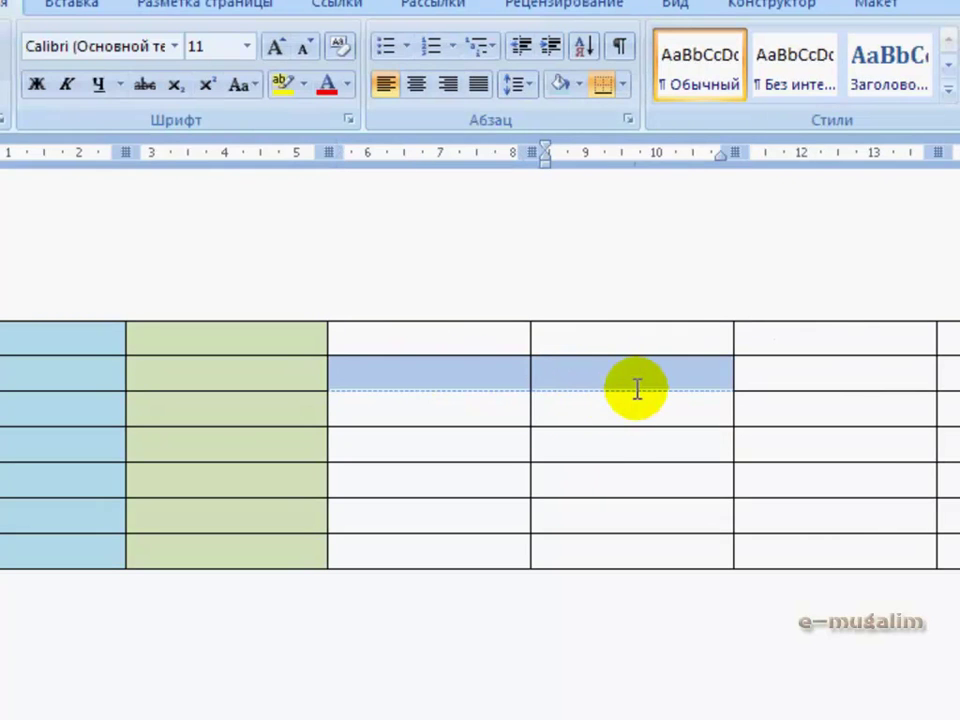
pyautogui.click(625, 85)
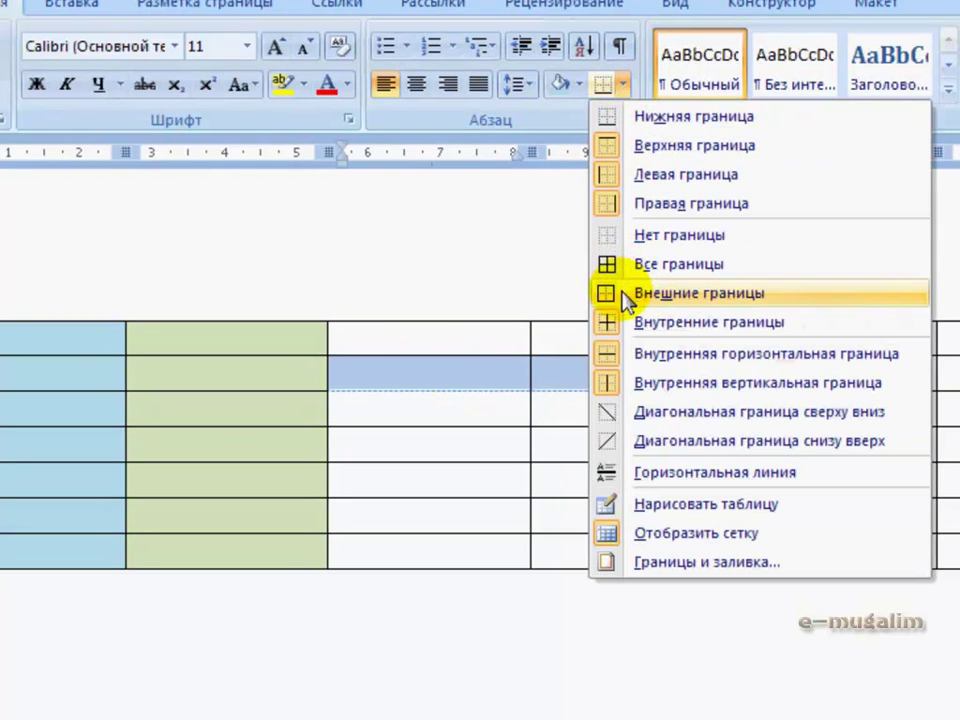
pyautogui.click(618, 176)
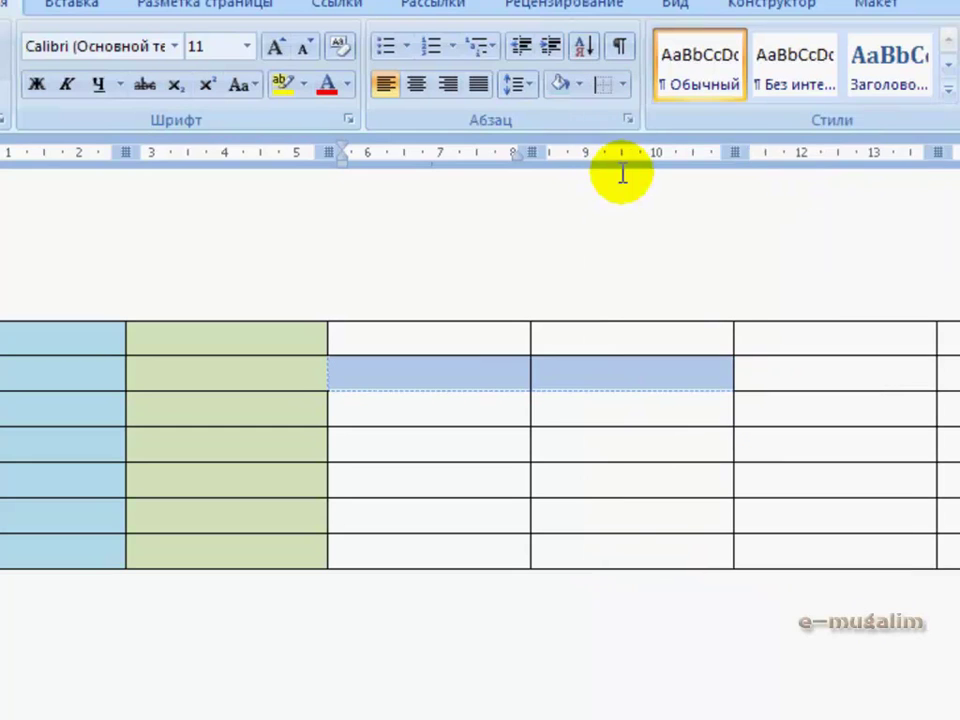
# Apply No Border (Нет границы) to the selected second-row cells in the third and fourth columns
pyautogui.click(625, 86)
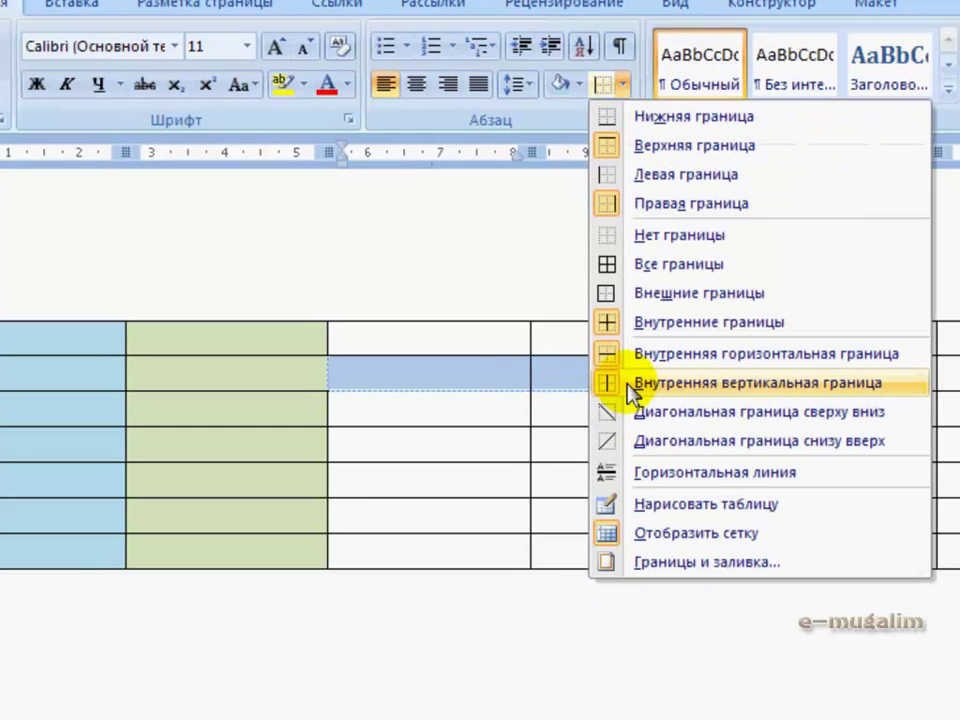
pyautogui.click(613, 234)
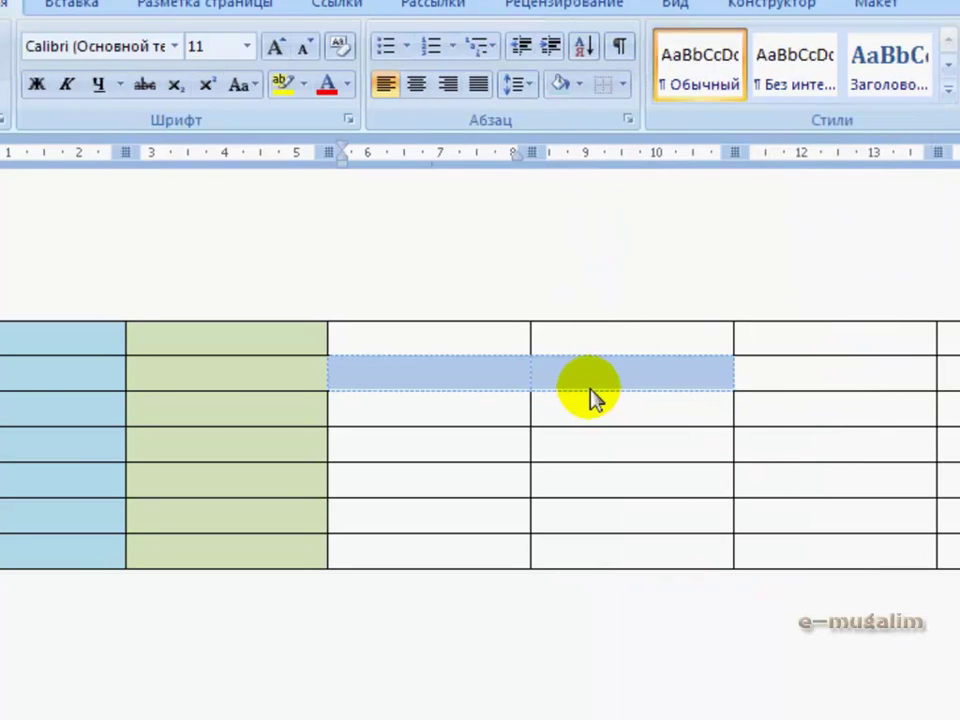
pyautogui.click(581, 435)
pyautogui.click(556, 366)
pyautogui.click(574, 352)
pyautogui.click(615, 450)
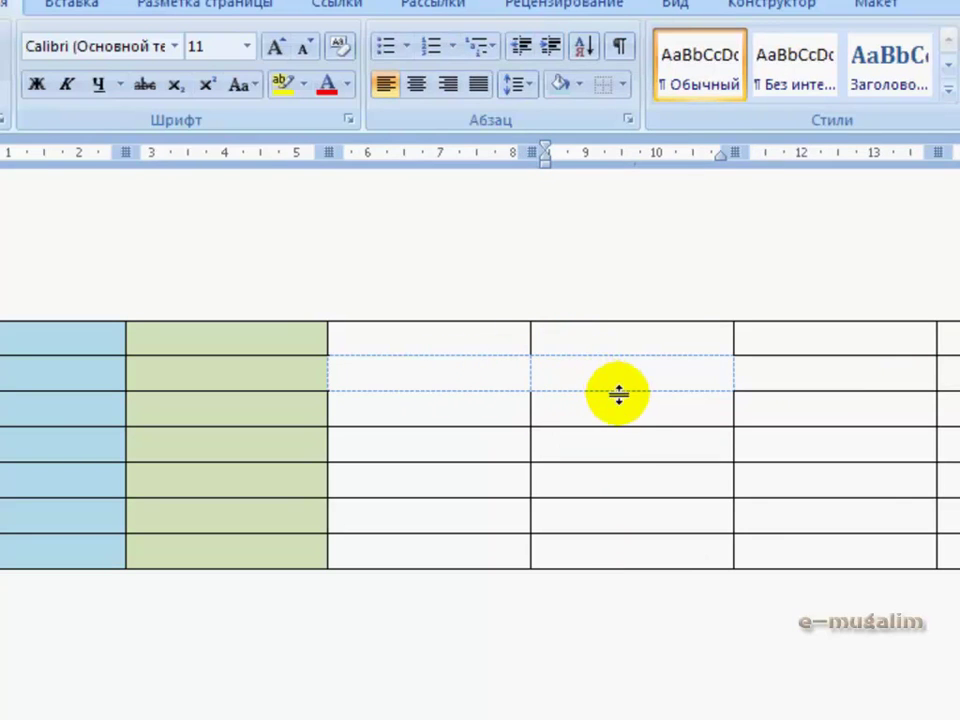
# Remove all borders from every cell of the table's last two columns
pyautogui.moveTo(789, 347); pyautogui.dragTo(955, 555)
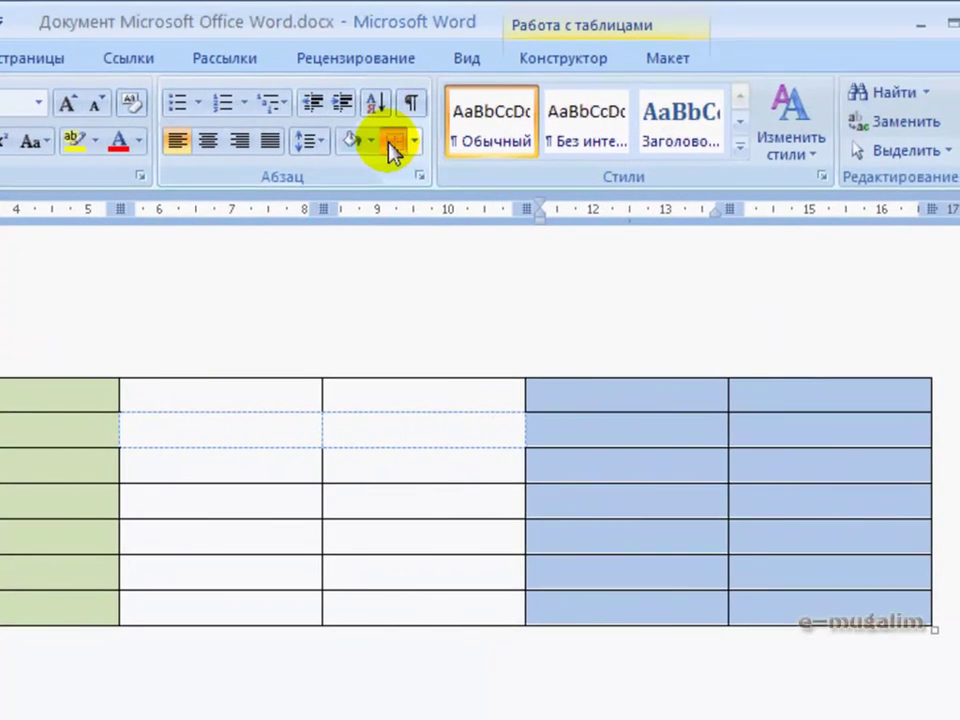
pyautogui.click(601, 86)
pyautogui.click(632, 628)
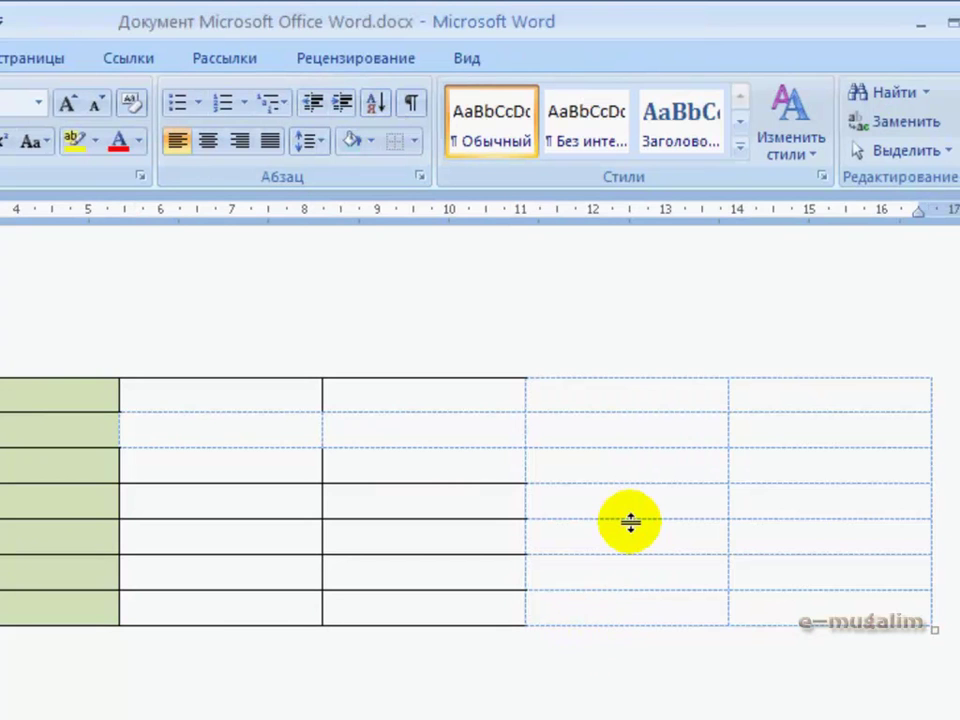
# Apply All Borders (Все границы) to every cell of the table's last two columns
pyautogui.moveTo(551, 388); pyautogui.dragTo(837, 607)
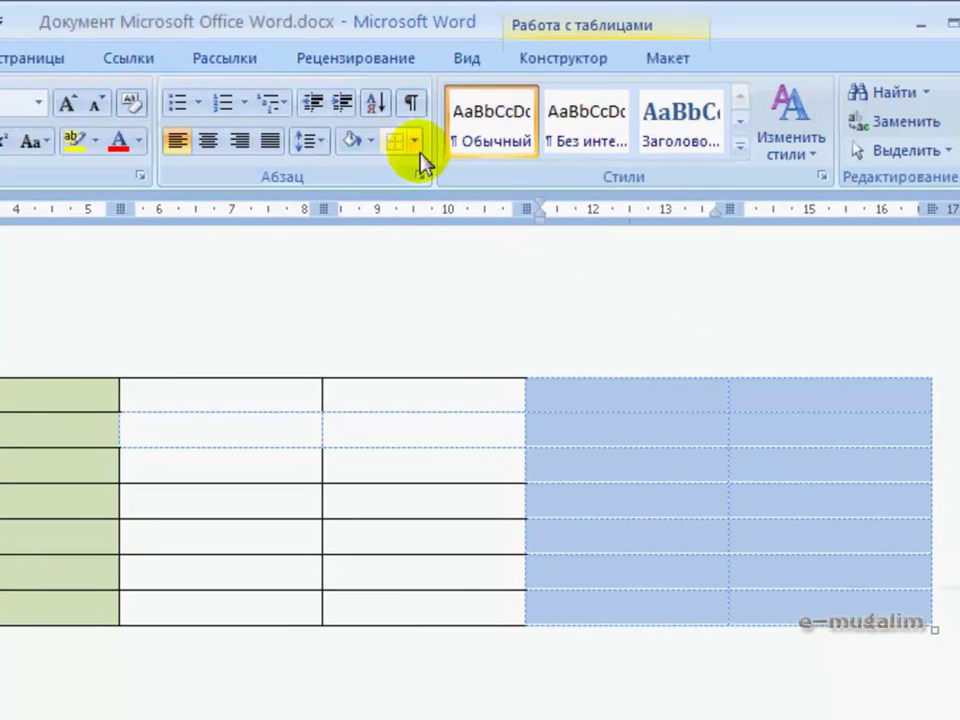
pyautogui.click(410, 141)
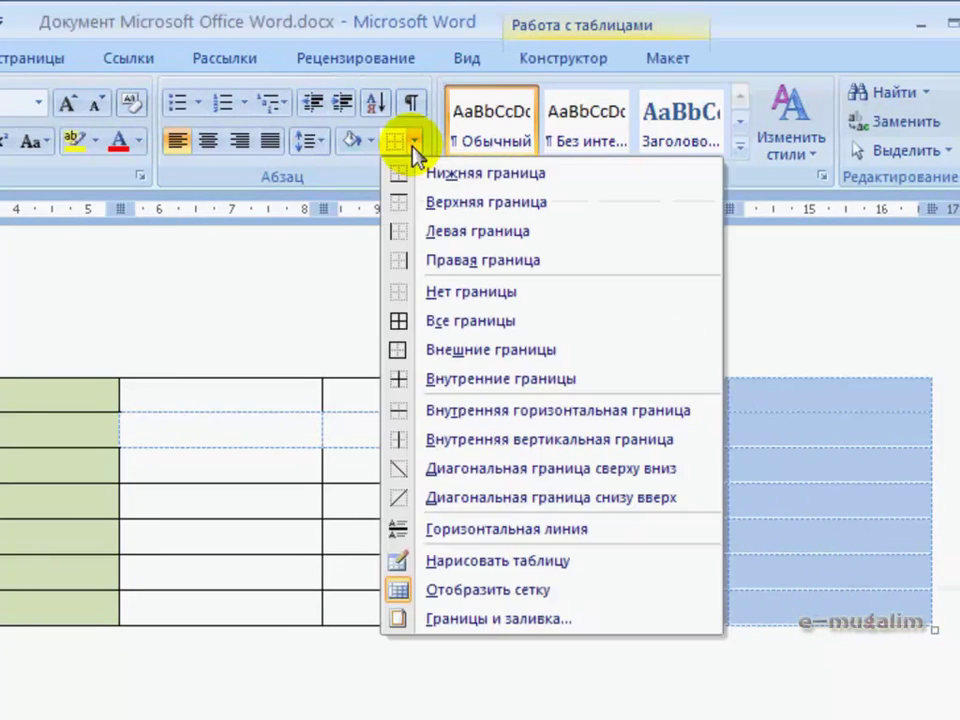
pyautogui.click(405, 322)
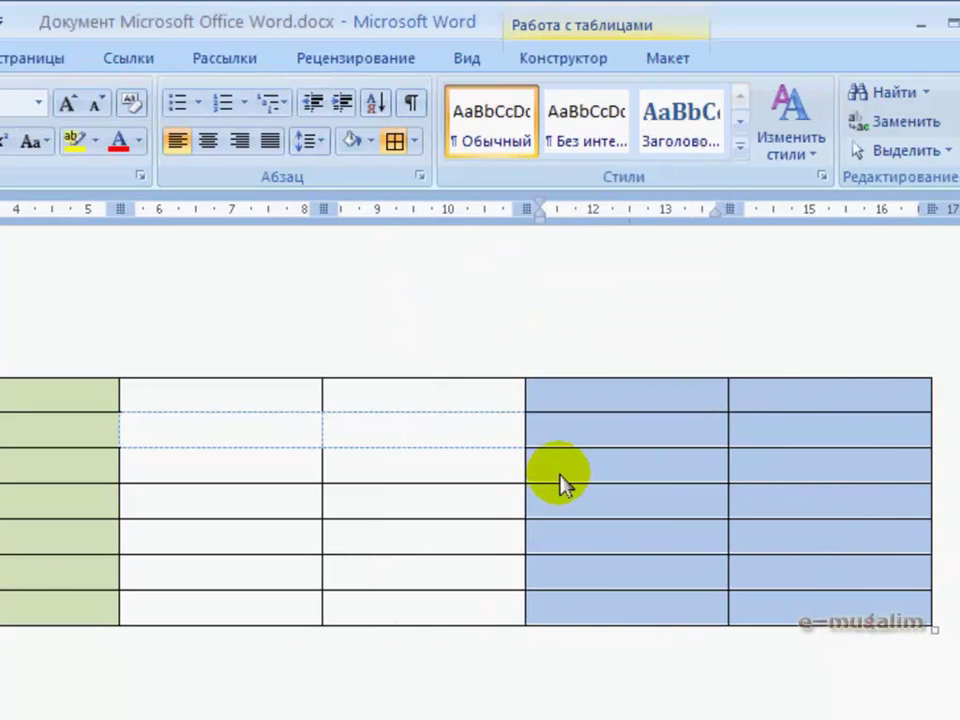
# Apply all borders to the second- and third-row cells in the third and fourth columns
pyautogui.click(242, 424)
pyautogui.moveTo(274, 430); pyautogui.dragTo(489, 462)
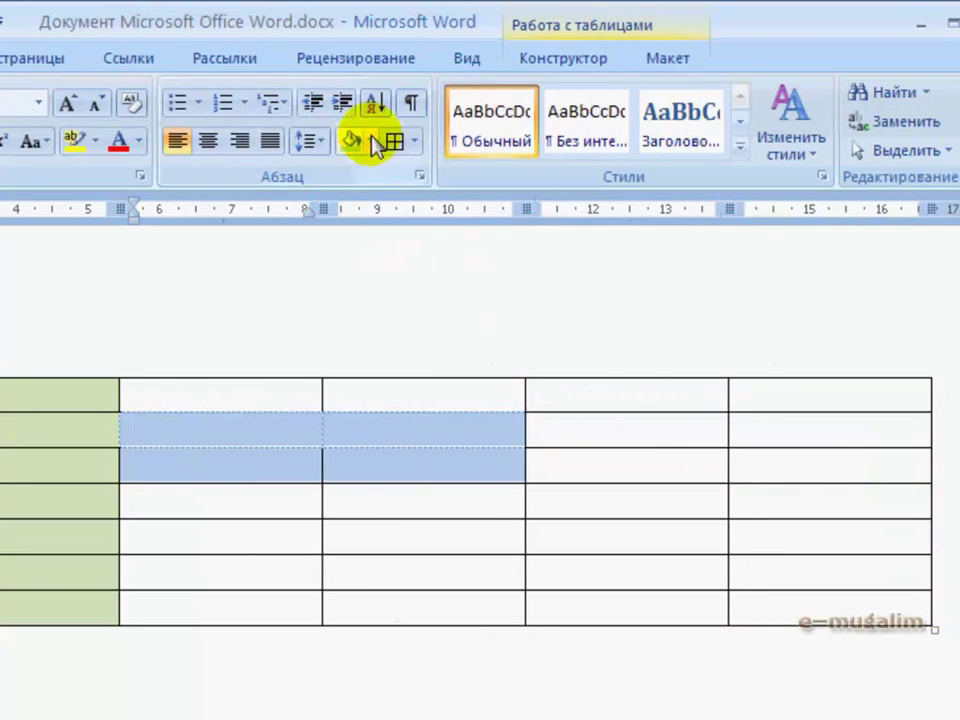
pyautogui.click(409, 508)
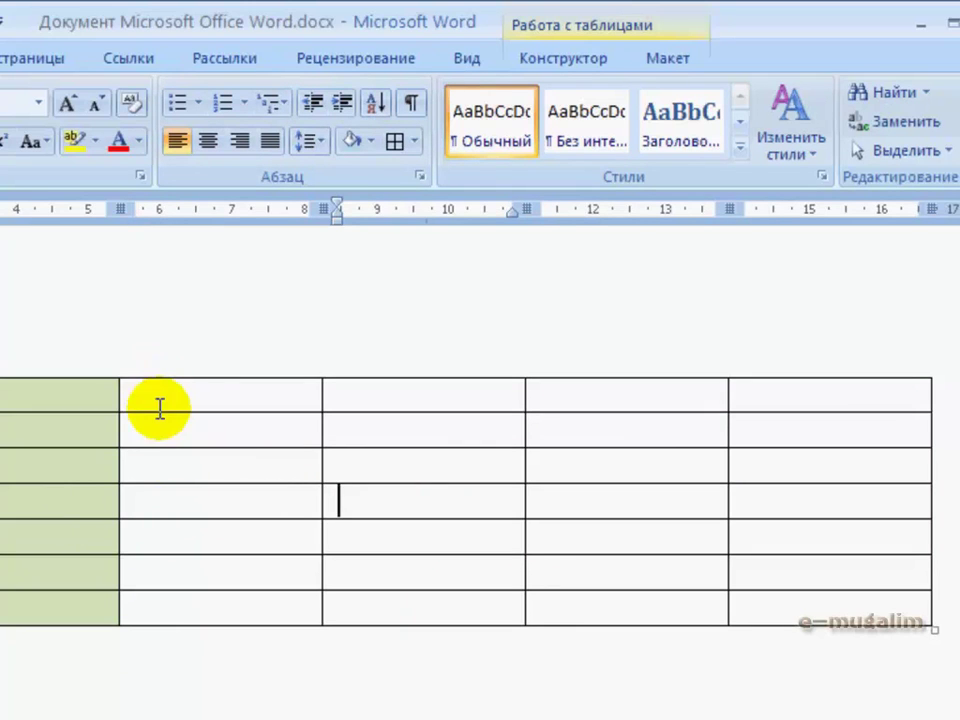
# Insert one new column to the right of the table's third column
pyautogui.moveTo(161, 390); pyautogui.dragTo(207, 605)
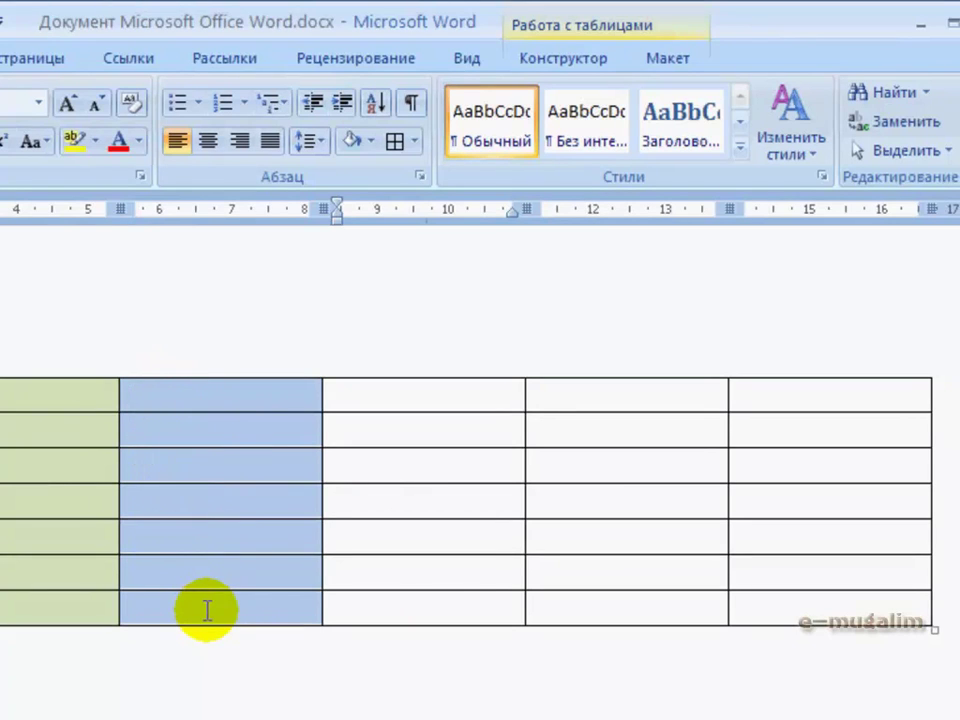
pyautogui.rightClick(196, 436)
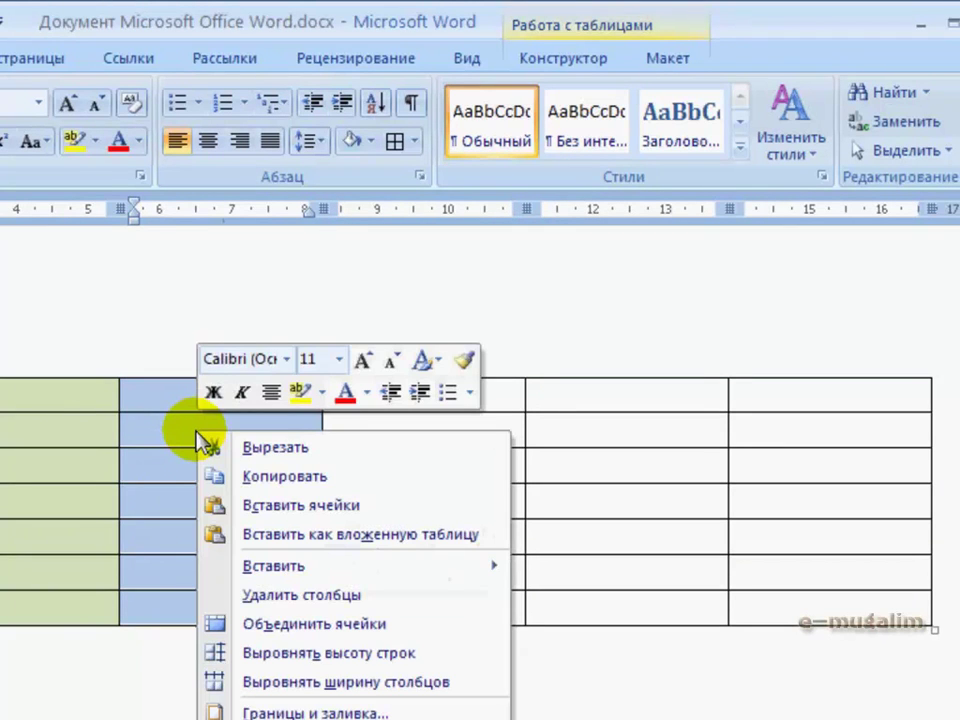
pyautogui.moveTo(298, 566)
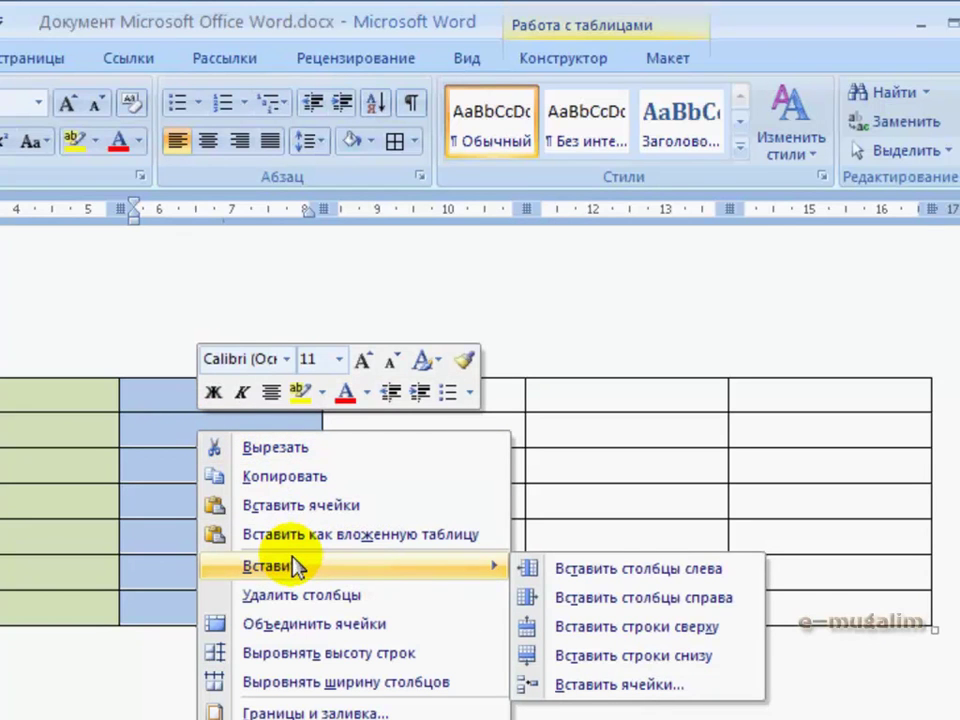
pyautogui.click(578, 603)
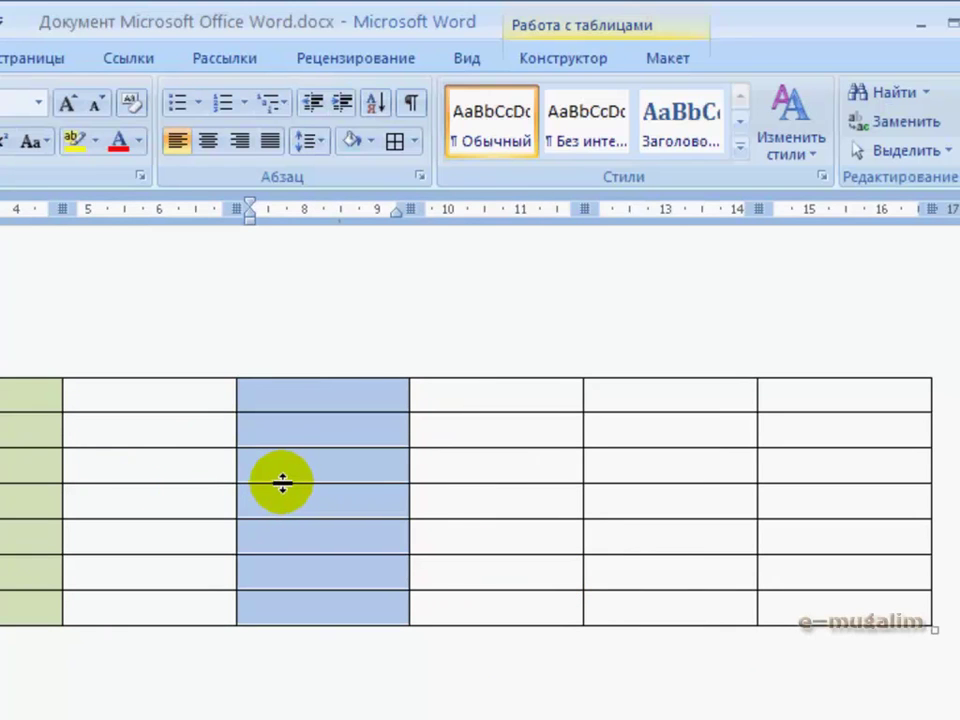
# Insert seven rows below the table's existing rows, based on a selection of the entire third and fourth columns
pyautogui.moveTo(186, 394); pyautogui.dragTo(311, 617)
pyautogui.rightClick(289, 433)
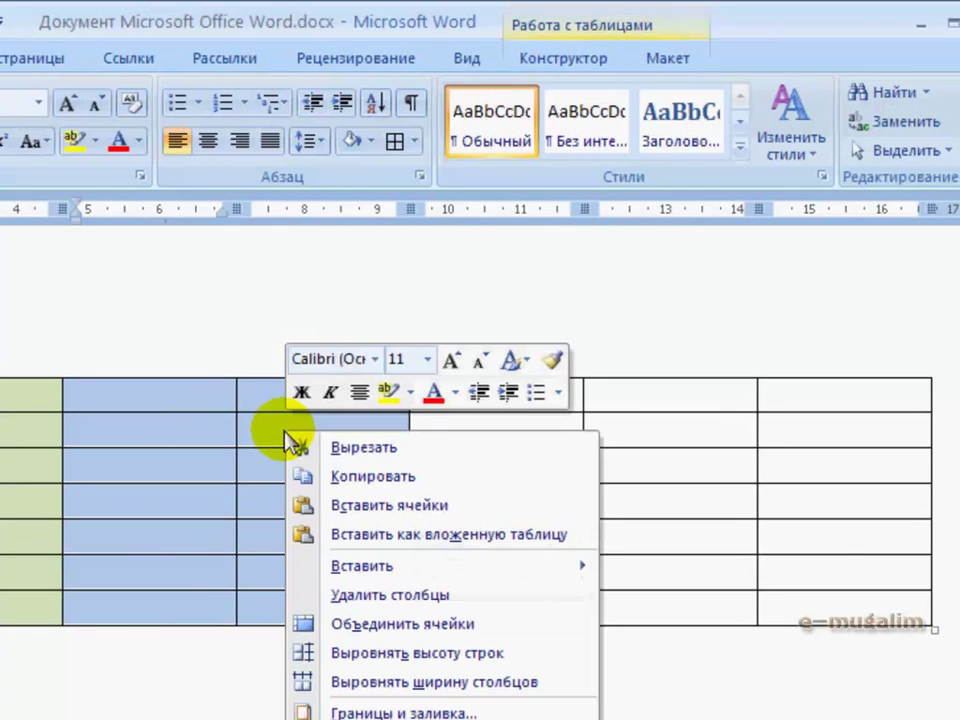
pyautogui.moveTo(415, 563)
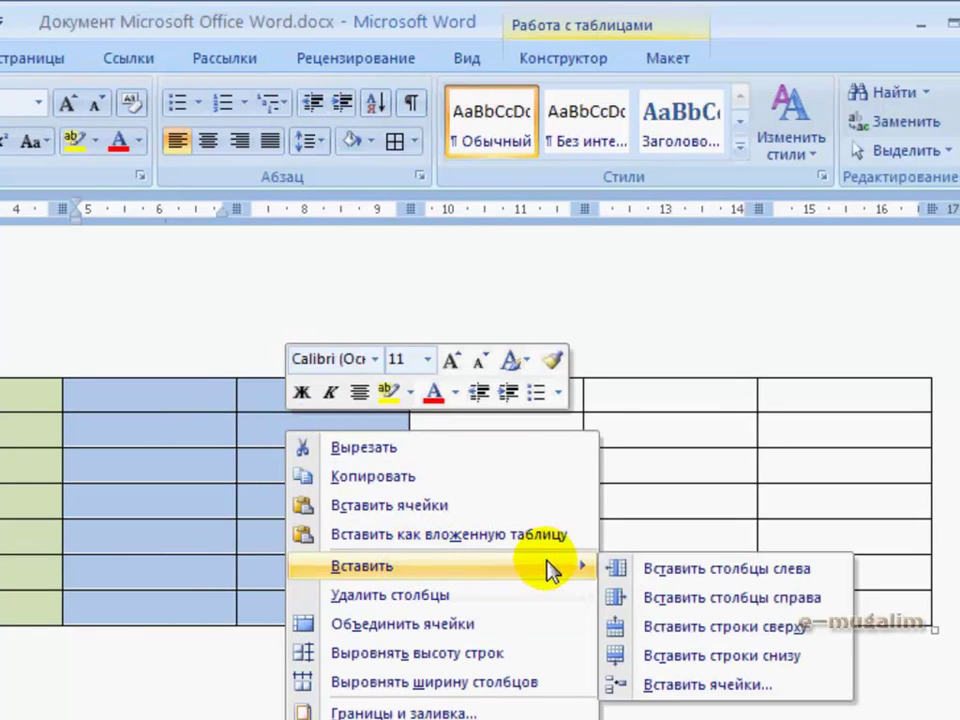
pyautogui.click(653, 665)
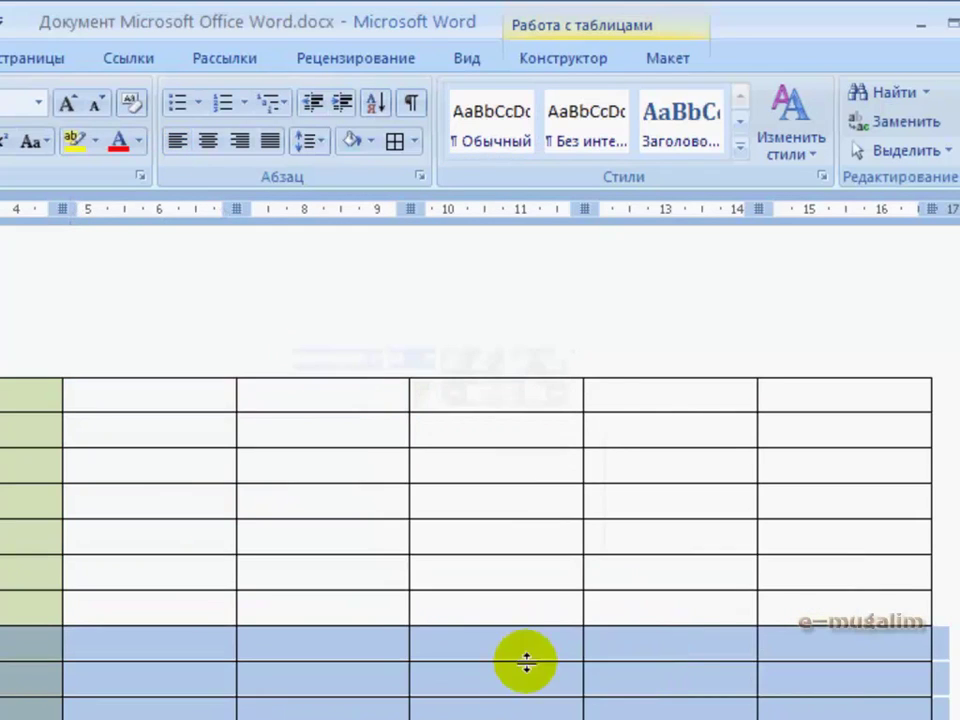
pyautogui.scroll(-3, 230, 590)
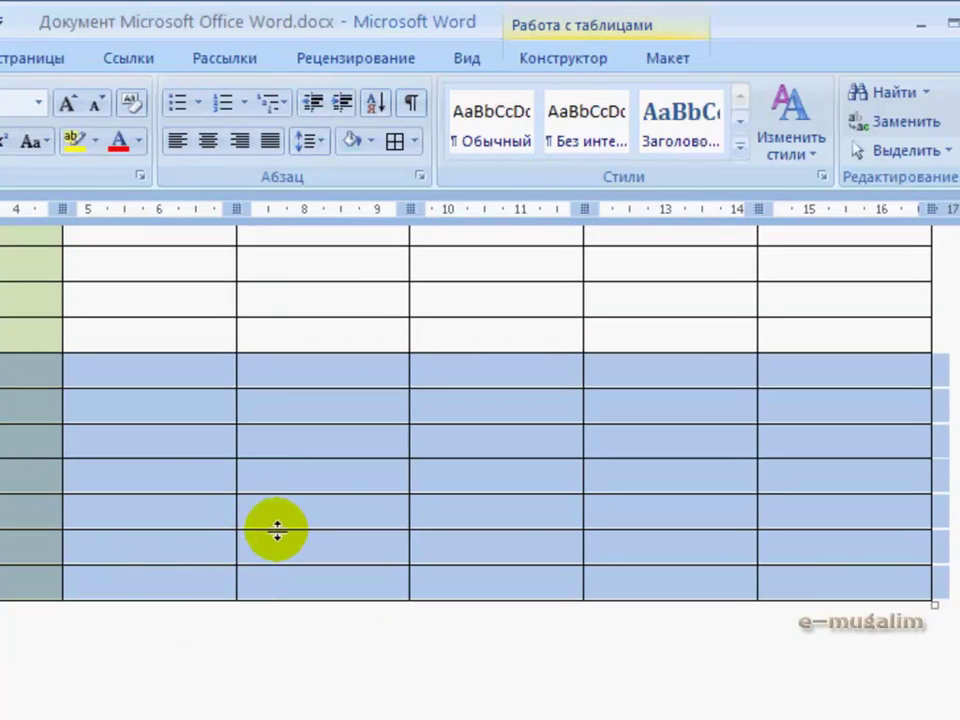
pyautogui.scroll(3, 274, 529)
pyautogui.click(154, 503)
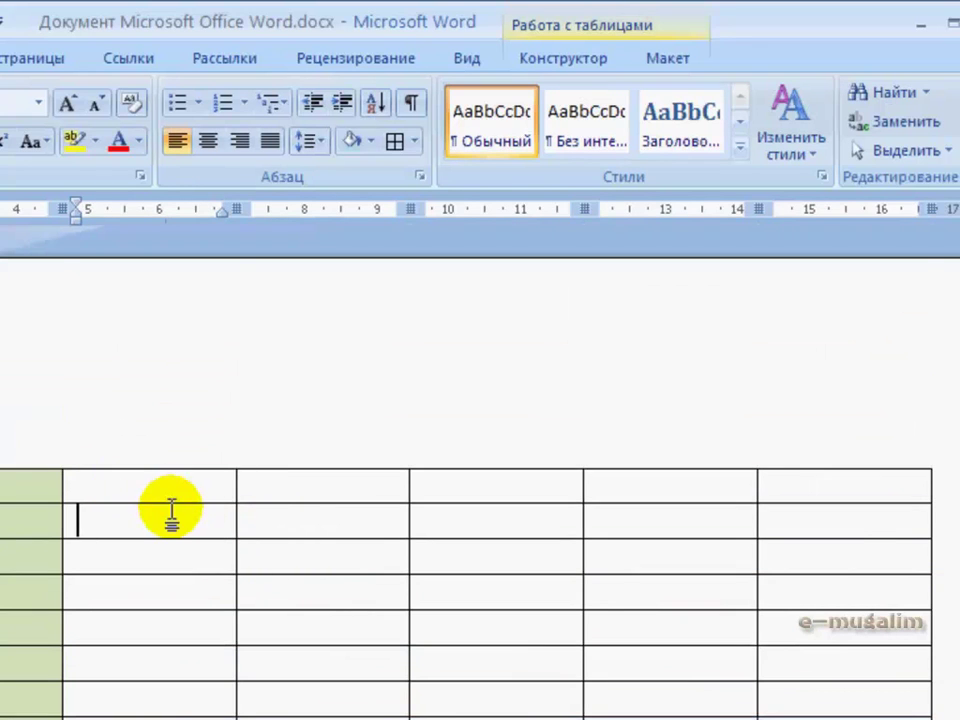
# Insert two more rows at the end of the table, below the last two rows' cells in the third and fourth columns
pyautogui.scroll(-3, 167, 508)
pyautogui.moveTo(104, 448); pyautogui.dragTo(262, 481)
pyautogui.rightClick(275, 490)
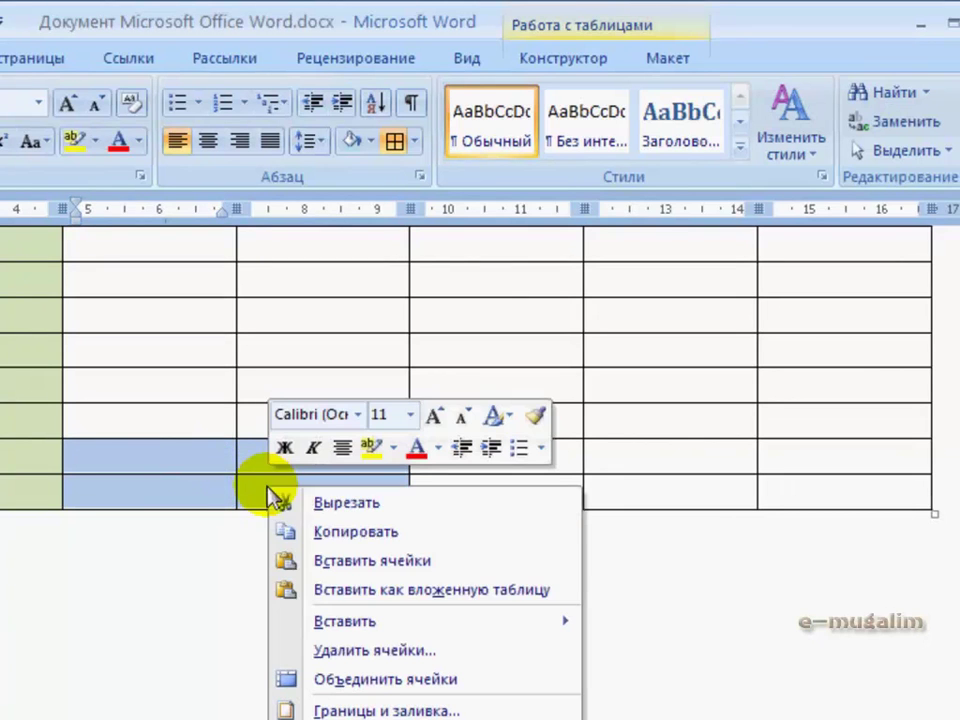
pyautogui.moveTo(470, 628)
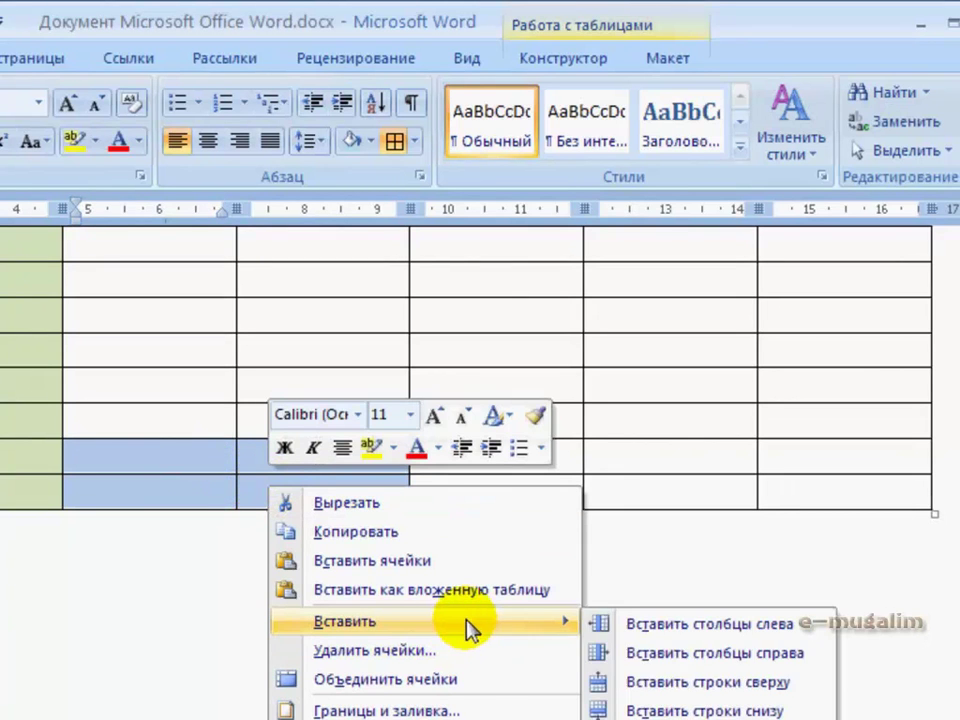
pyautogui.click(662, 710)
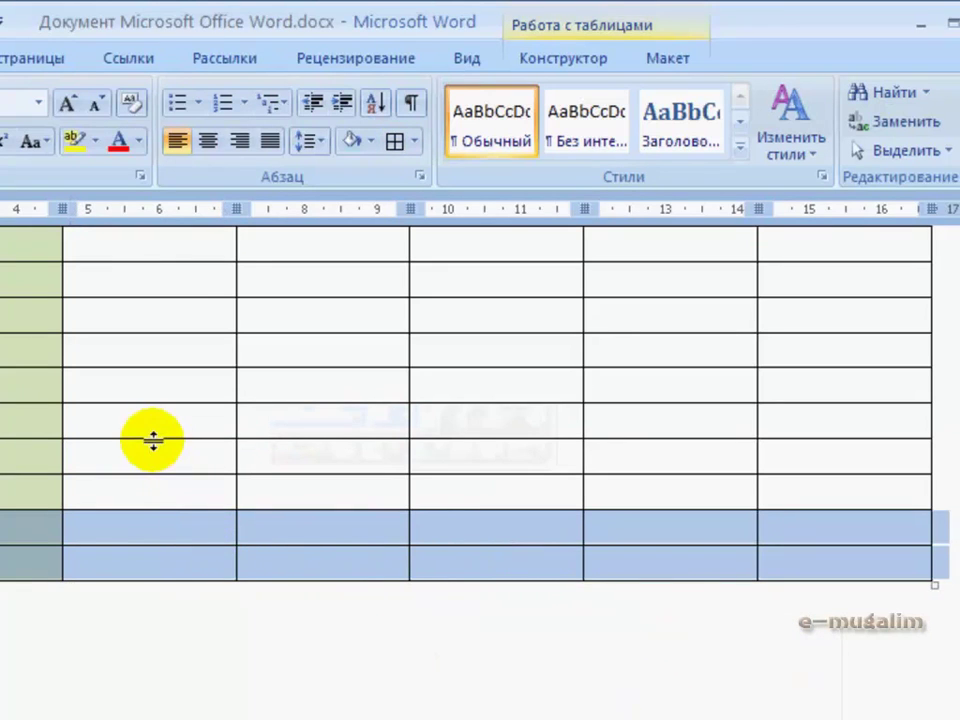
# Insert three columns to the right of the fifth column, based on the last five rows' cells in columns three to five
pyautogui.moveTo(154, 435); pyautogui.dragTo(458, 571)
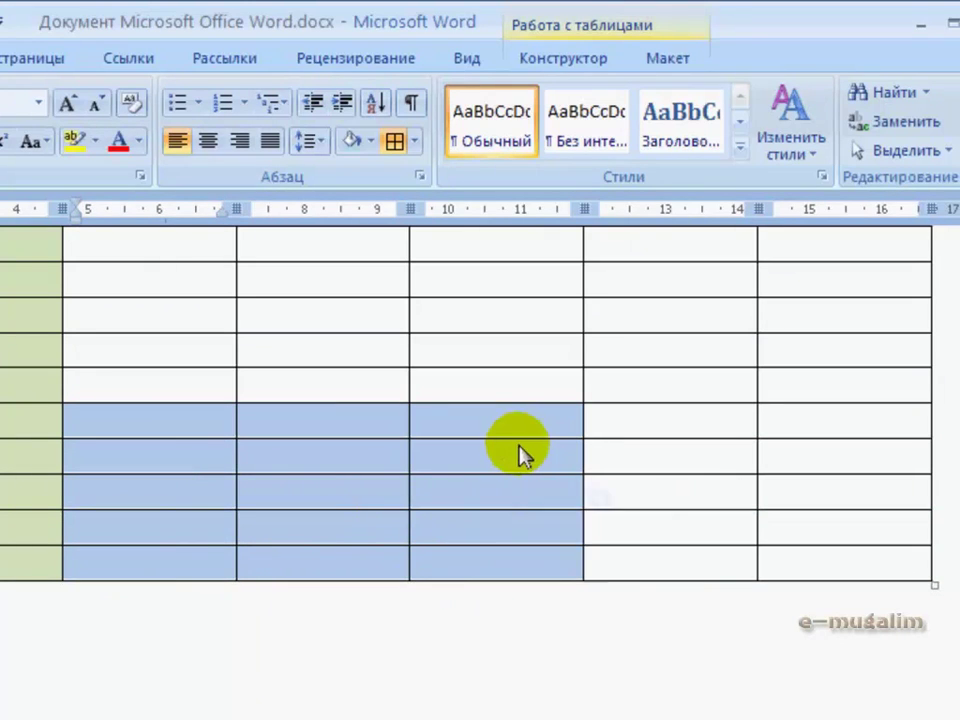
pyautogui.rightClick(522, 448)
pyautogui.moveTo(780, 594)
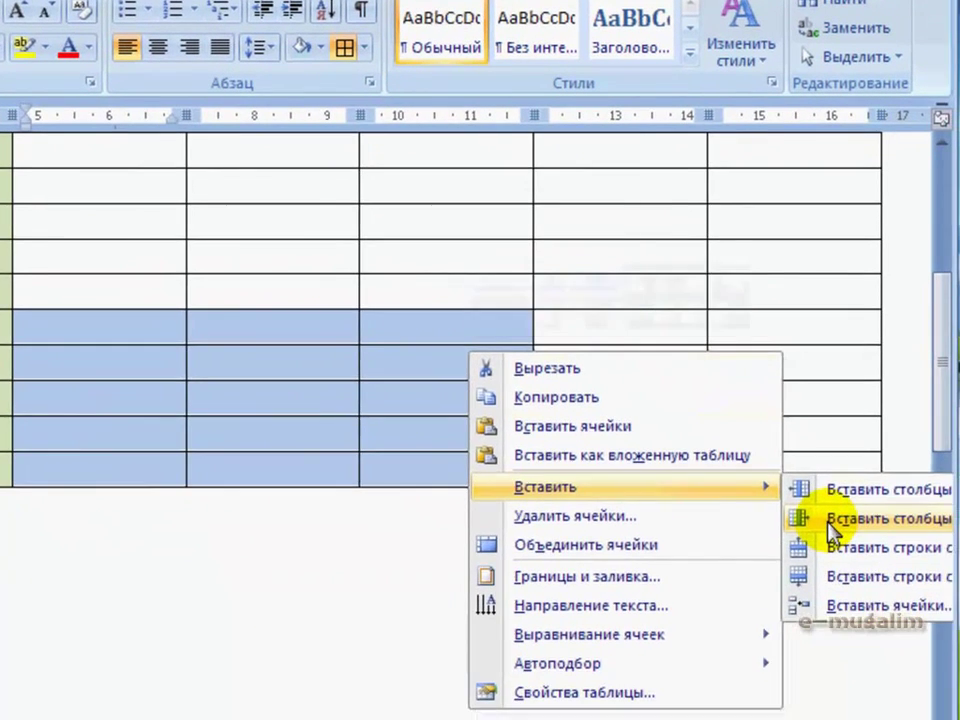
pyautogui.click(860, 612)
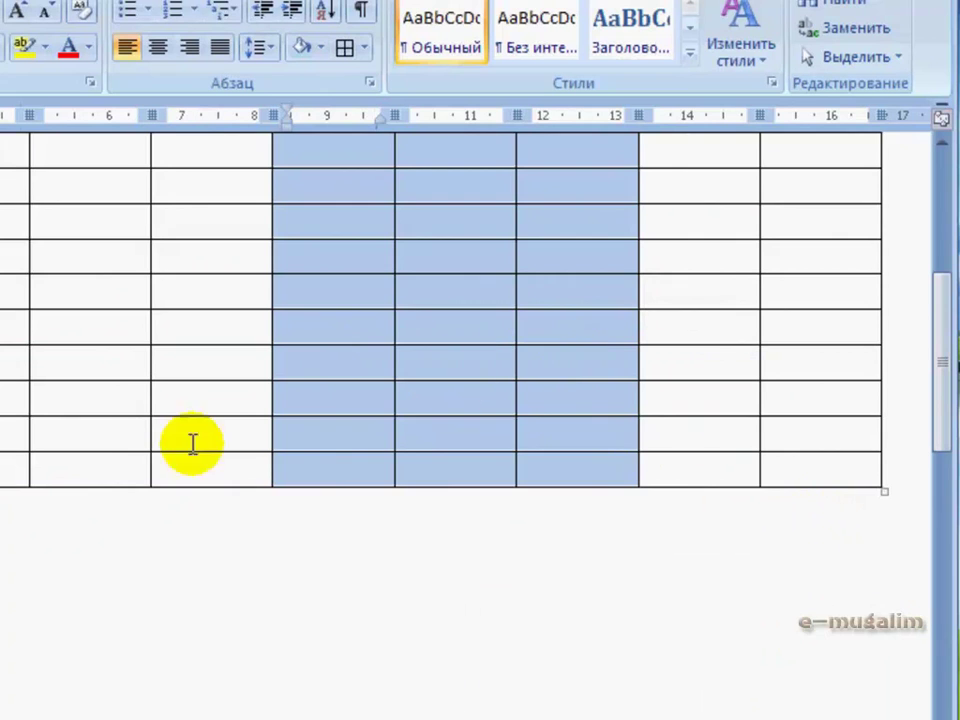
pyautogui.click(90, 444)
pyautogui.scroll(3, 115, 498)
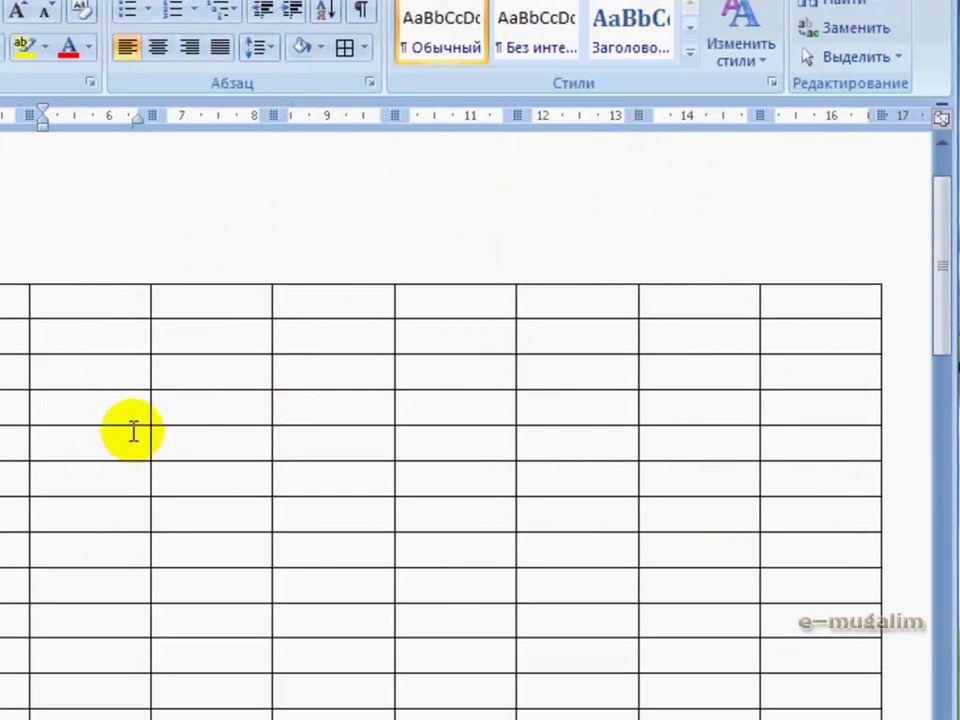
# Merge the fifth column's cells from the second to the sixth row into one tall cell
pyautogui.moveTo(171, 336); pyautogui.dragTo(188, 447)
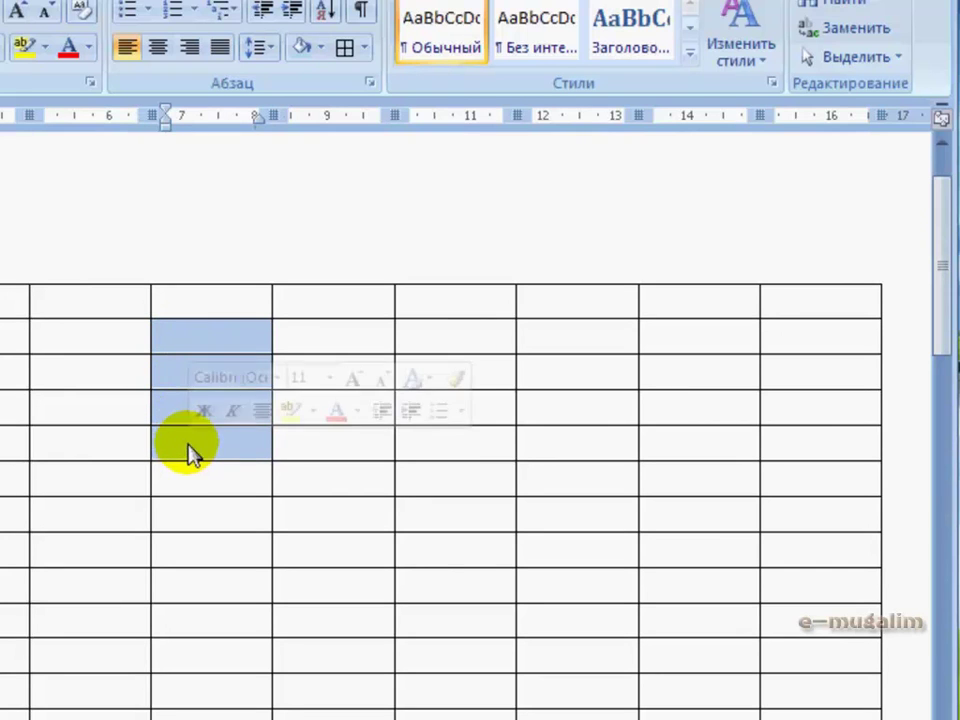
pyautogui.click(280, 339)
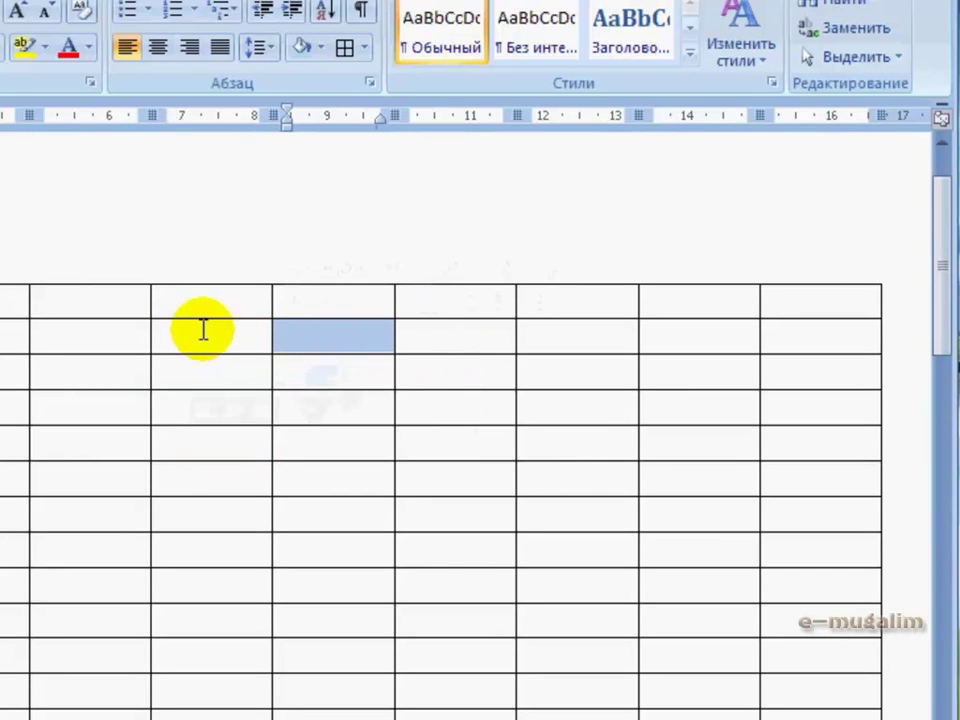
pyautogui.moveTo(199, 330); pyautogui.dragTo(229, 464)
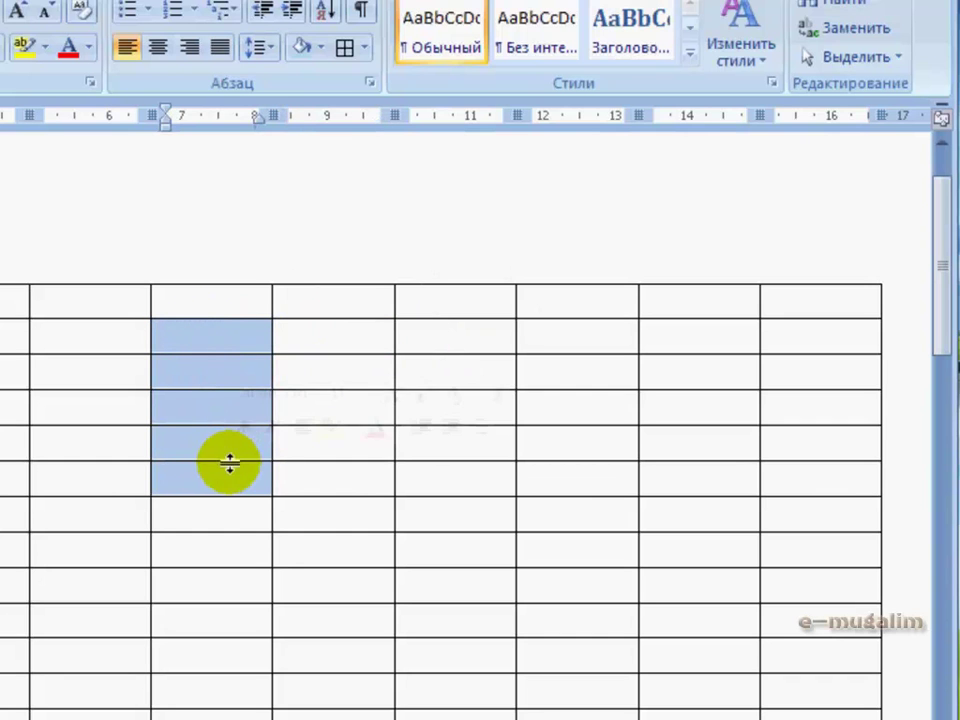
pyautogui.rightClick(199, 342)
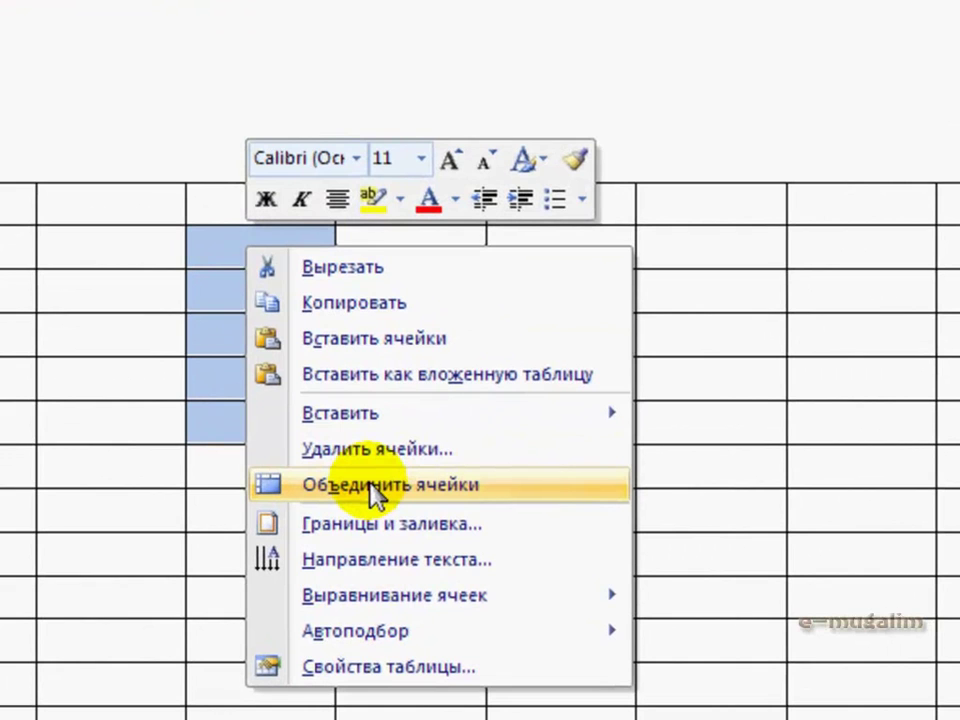
pyautogui.click(378, 486)
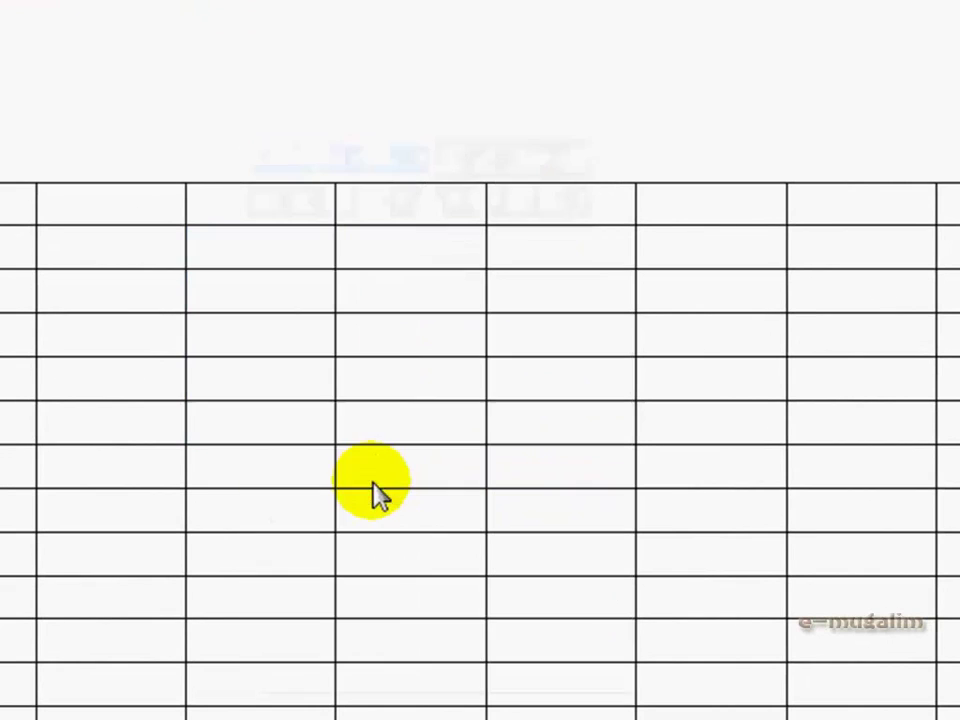
pyautogui.click(272, 354)
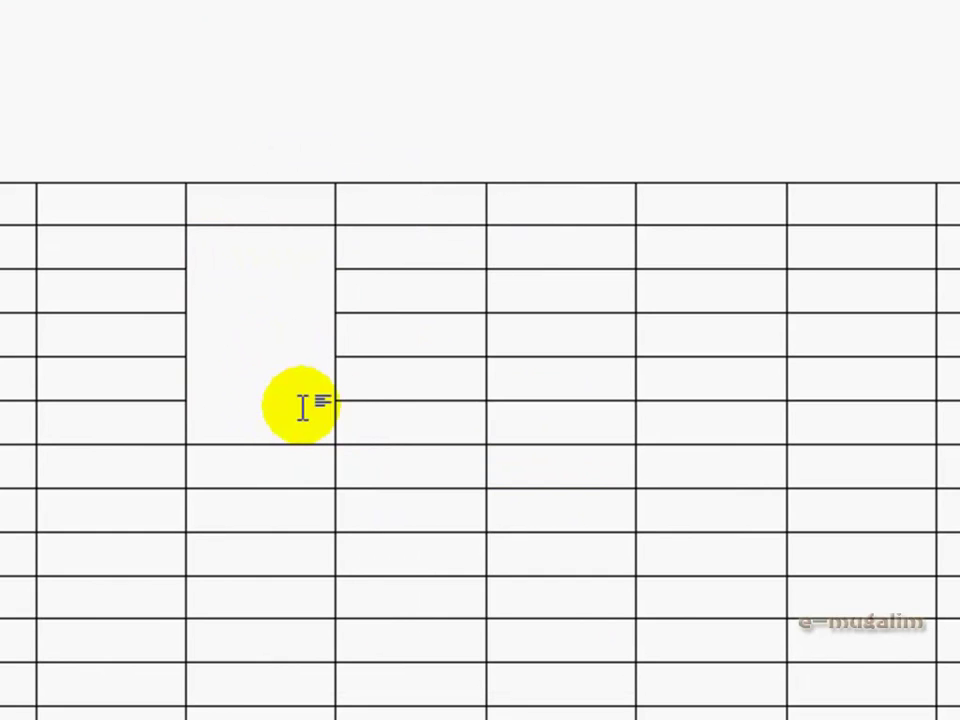
# Merge the second-row cells of the sixth, seventh and eighth columns into one wide cell
pyautogui.moveTo(394, 249); pyautogui.dragTo(703, 246)
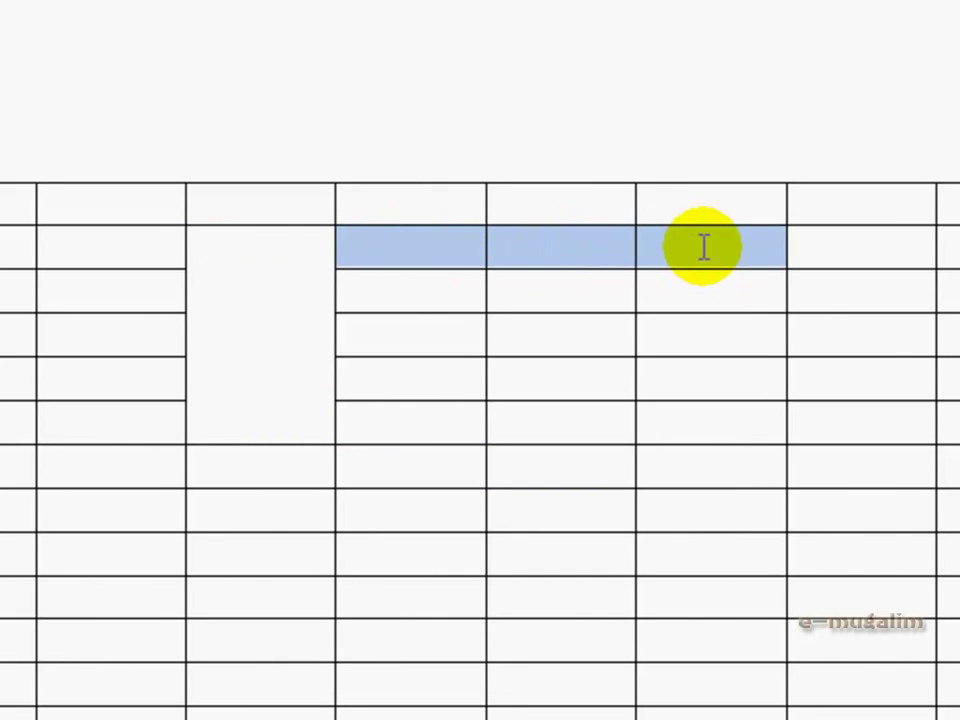
pyautogui.rightClick(679, 257)
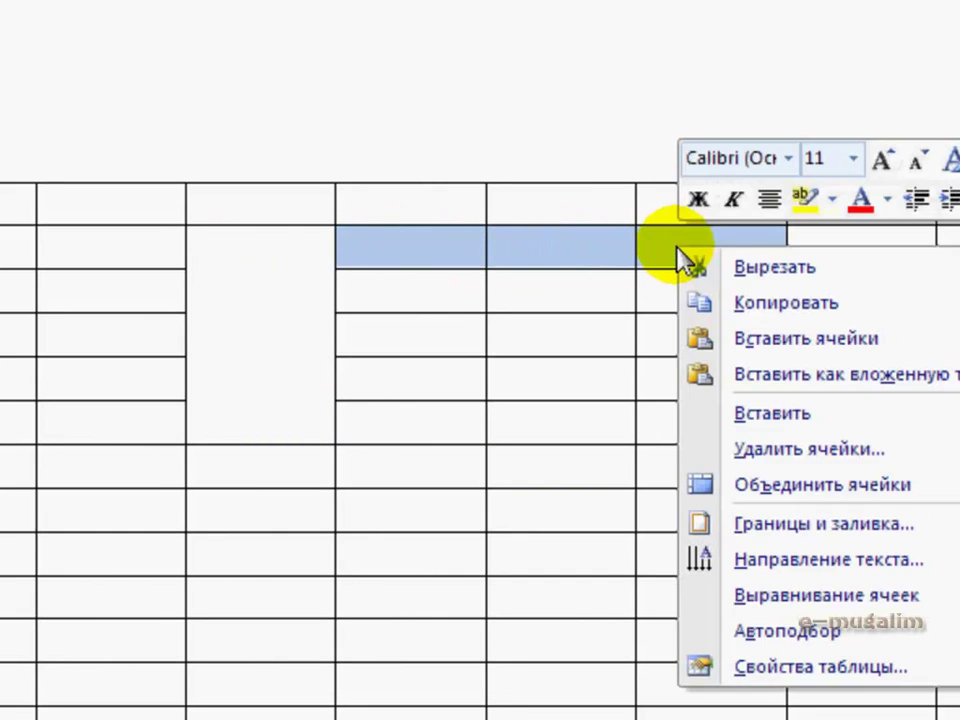
pyautogui.click(746, 486)
pyautogui.click(558, 288)
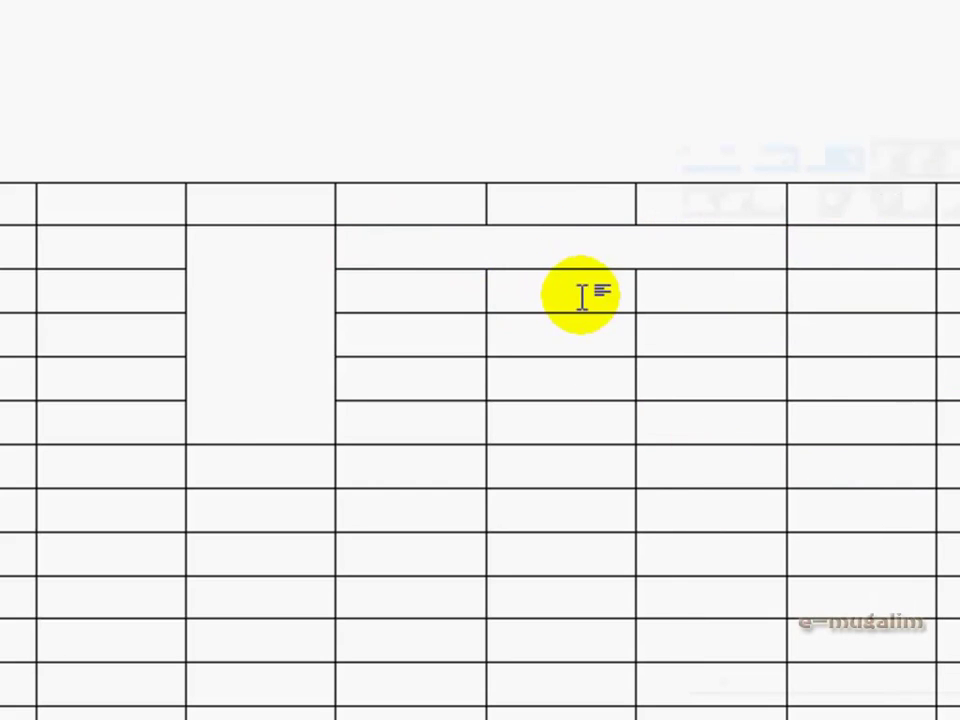
# Merge the seventh column's cells from the third to the seventh row into one cell
pyautogui.moveTo(581, 294); pyautogui.dragTo(615, 448)
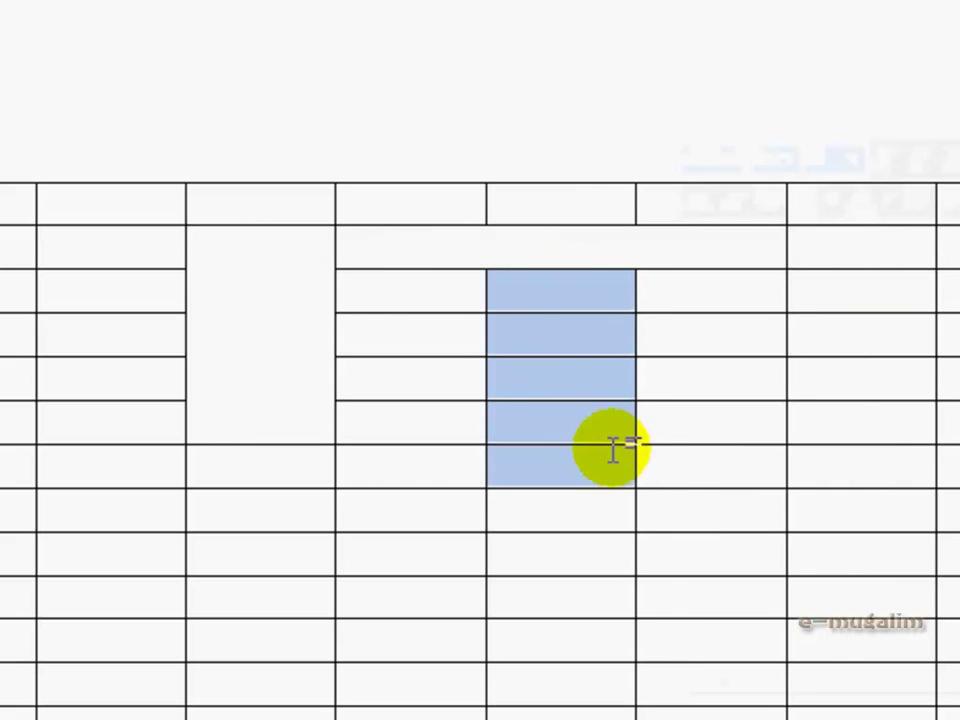
pyautogui.rightClick(574, 390)
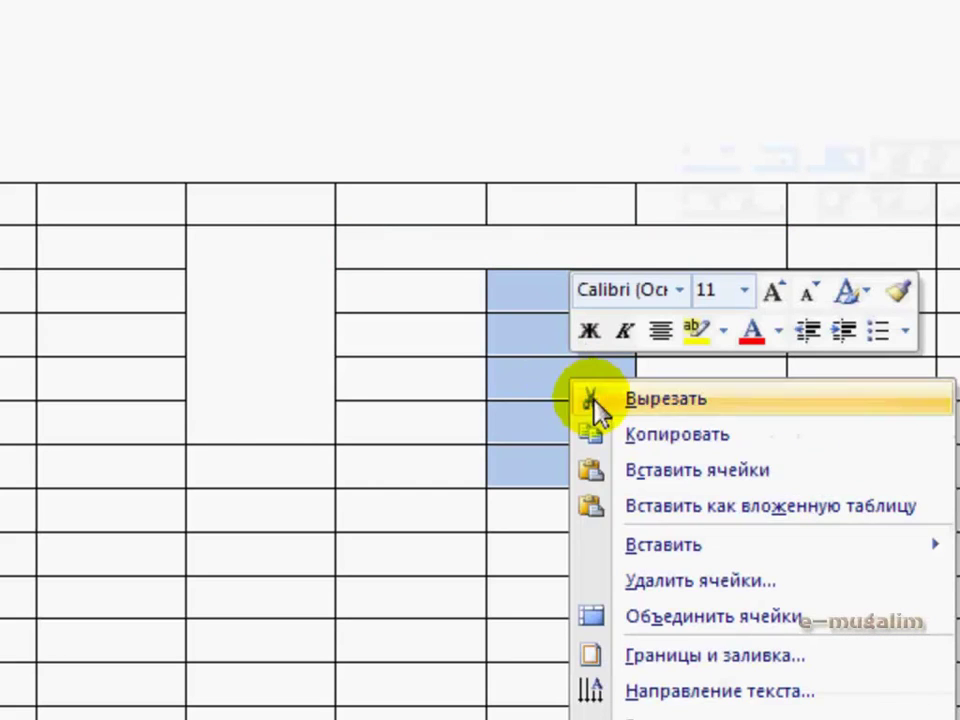
pyautogui.click(686, 625)
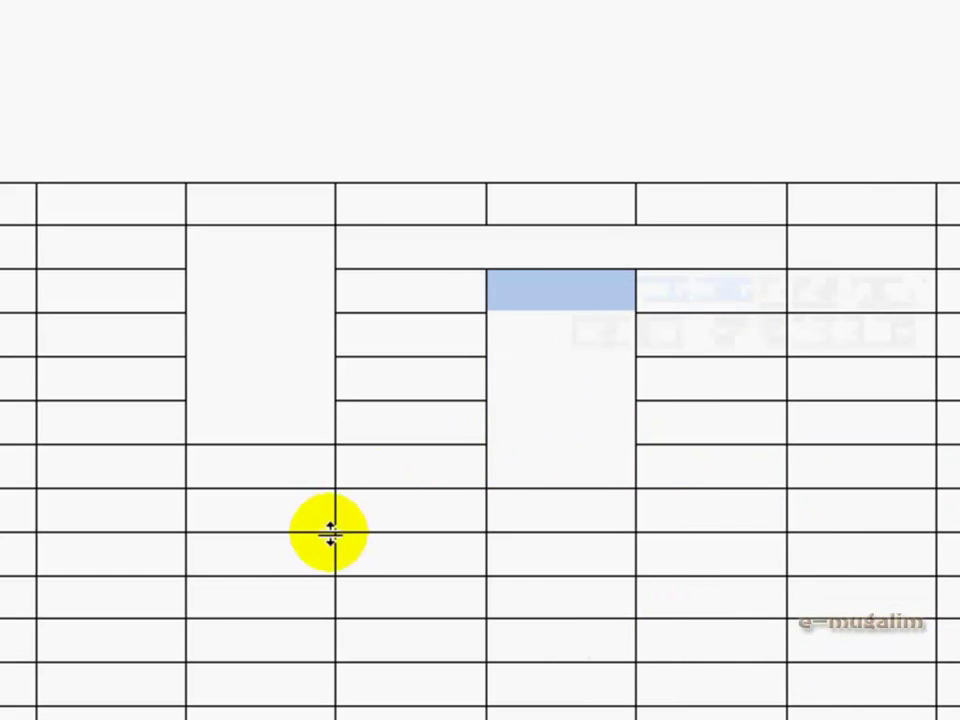
pyautogui.scroll(-5, 318, 517)
pyautogui.click(264, 285)
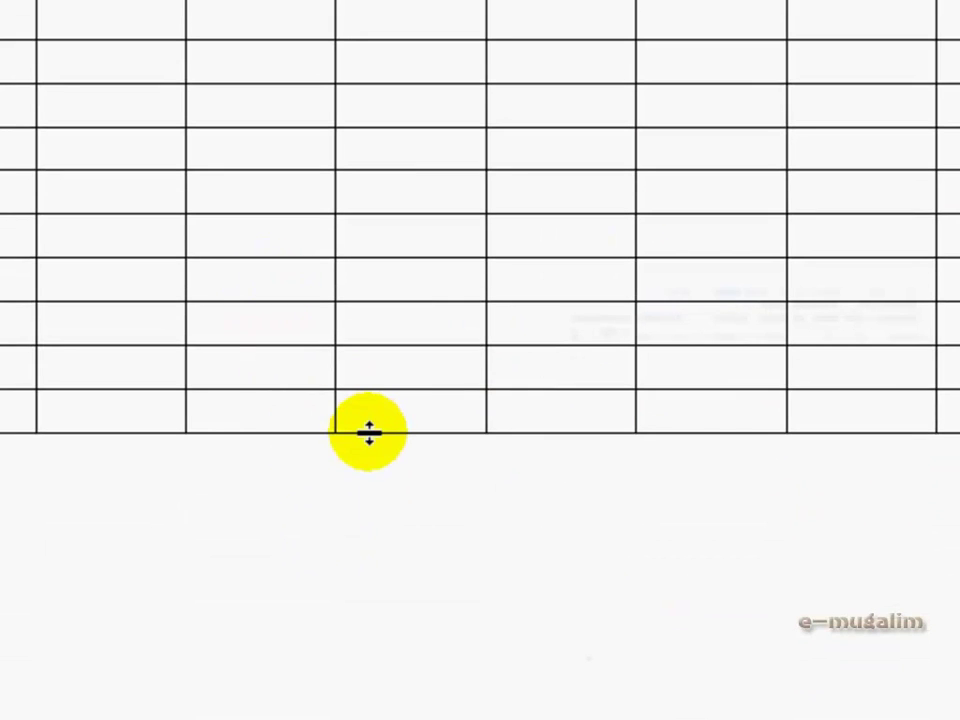
pyautogui.scroll(5, 367, 430)
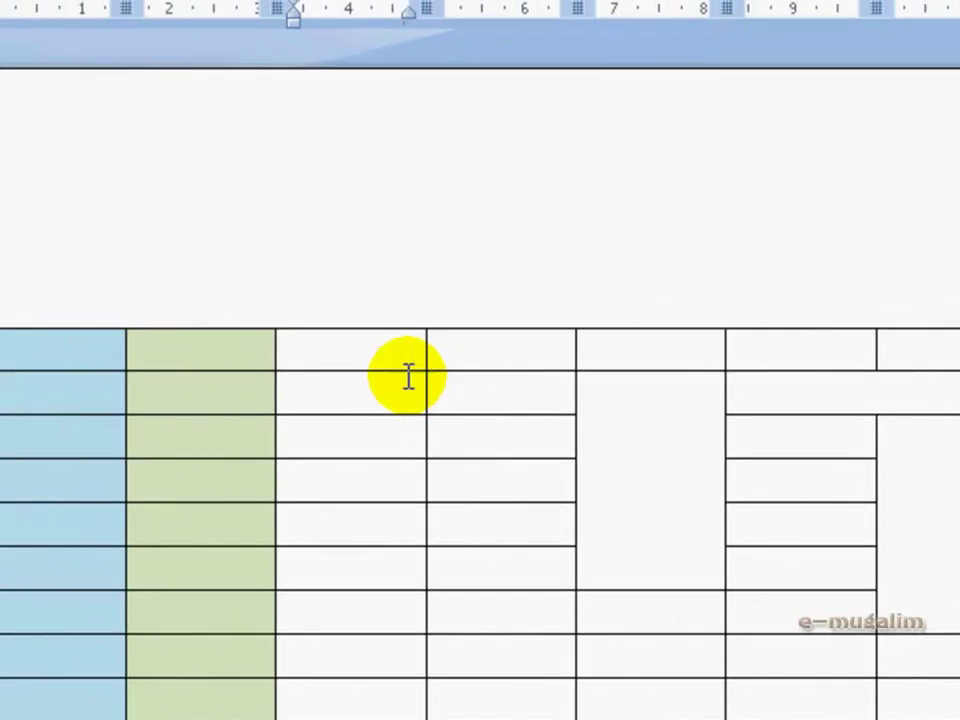
# Set the text direction of all cells in the table's first row to vertical, reading from bottom to top
pyautogui.click(363, 366)
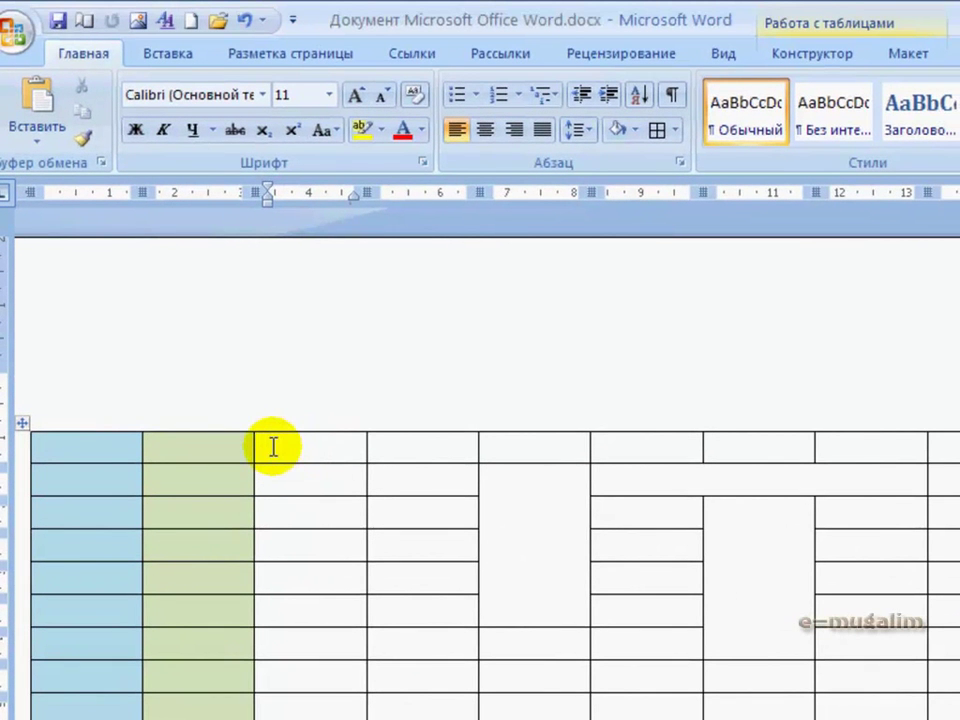
pyautogui.click(231, 444)
pyautogui.click(285, 450)
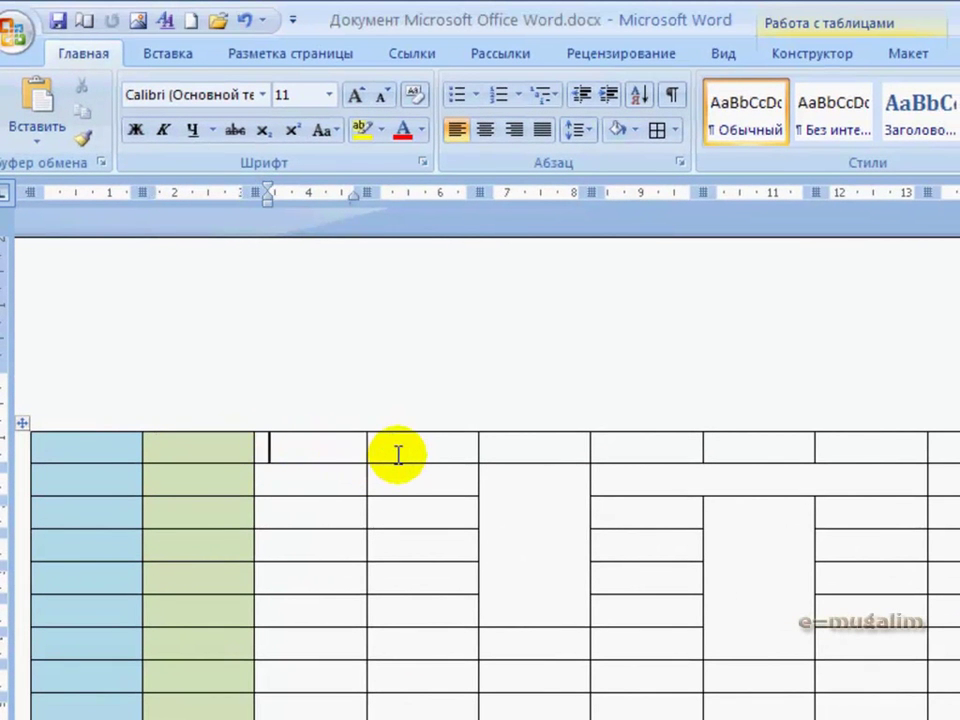
pyautogui.moveTo(73, 448); pyautogui.dragTo(950, 447)
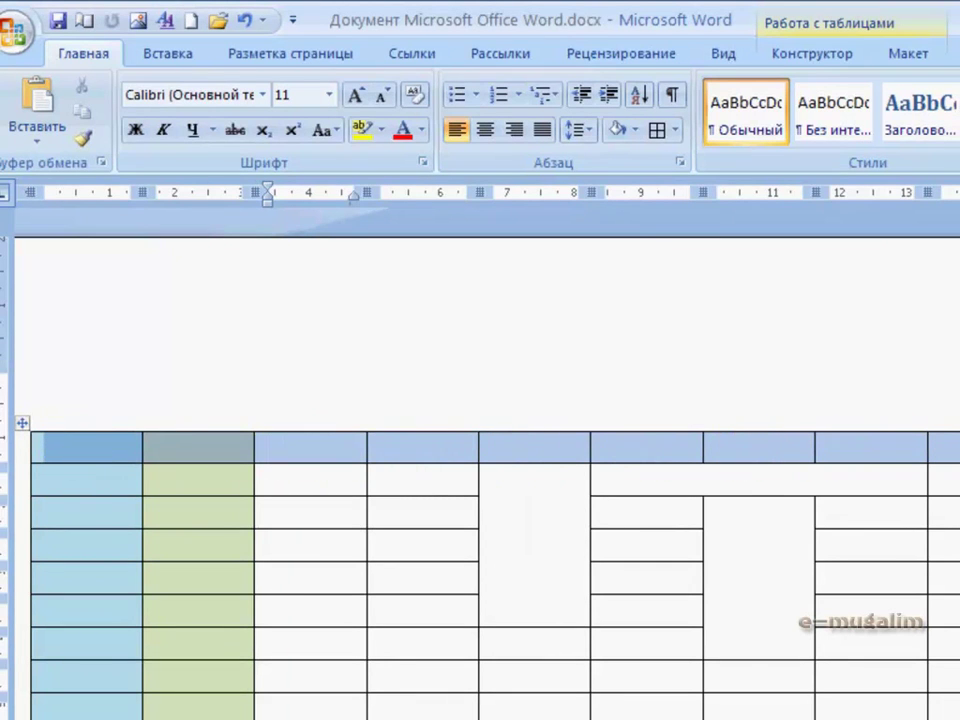
pyautogui.rightClick(399, 455)
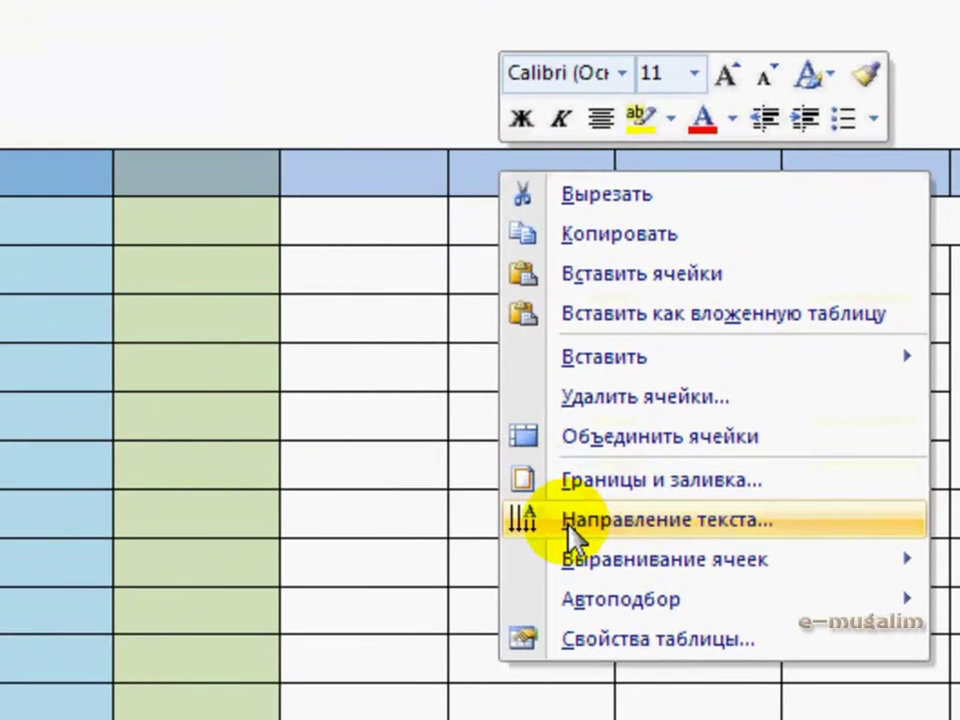
pyautogui.click(569, 527)
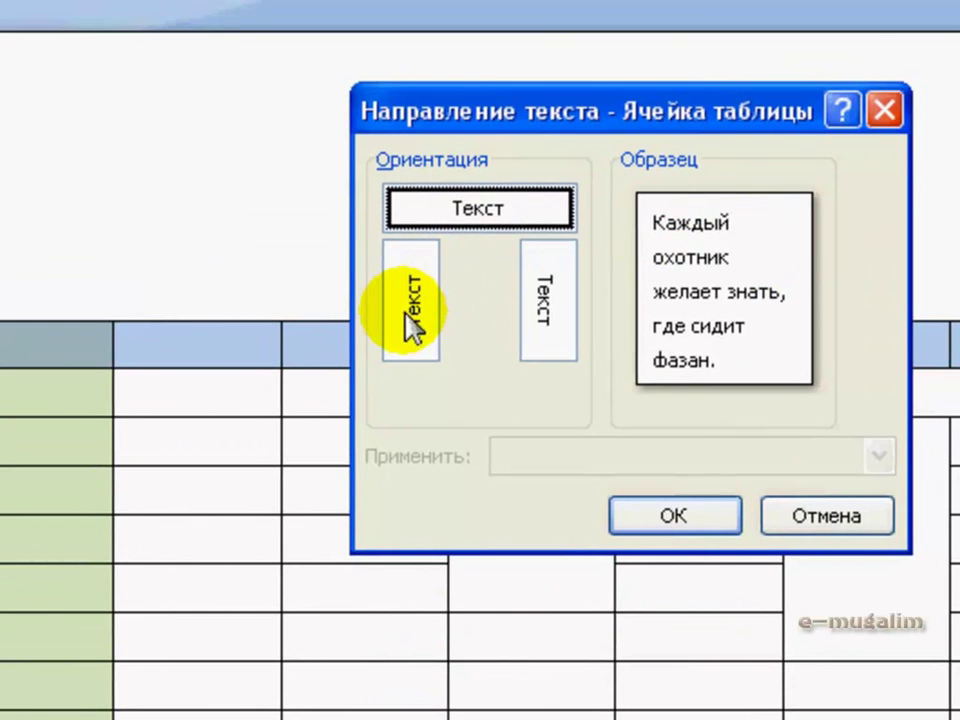
pyautogui.click(410, 318)
pyautogui.click(540, 326)
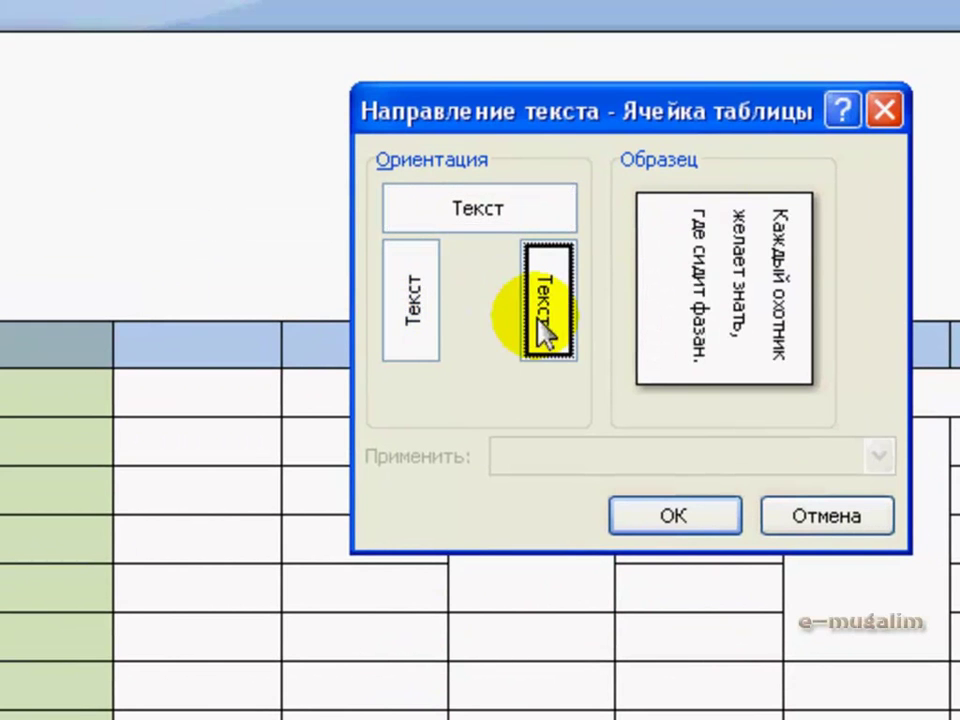
pyautogui.click(420, 323)
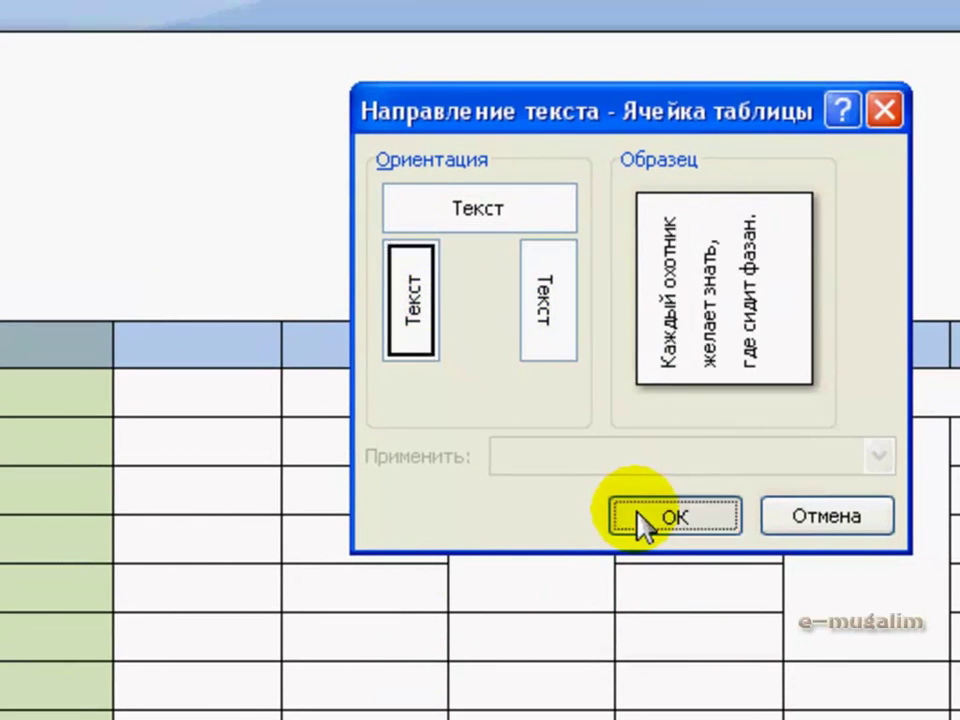
pyautogui.click(636, 519)
# Fill the first row's first five cells with the sample texts rfbrtgr, rtgrtgrt, rtgrtgrt, rtgrtgtrg and rtgrtgrtg
pyautogui.click(68, 463)
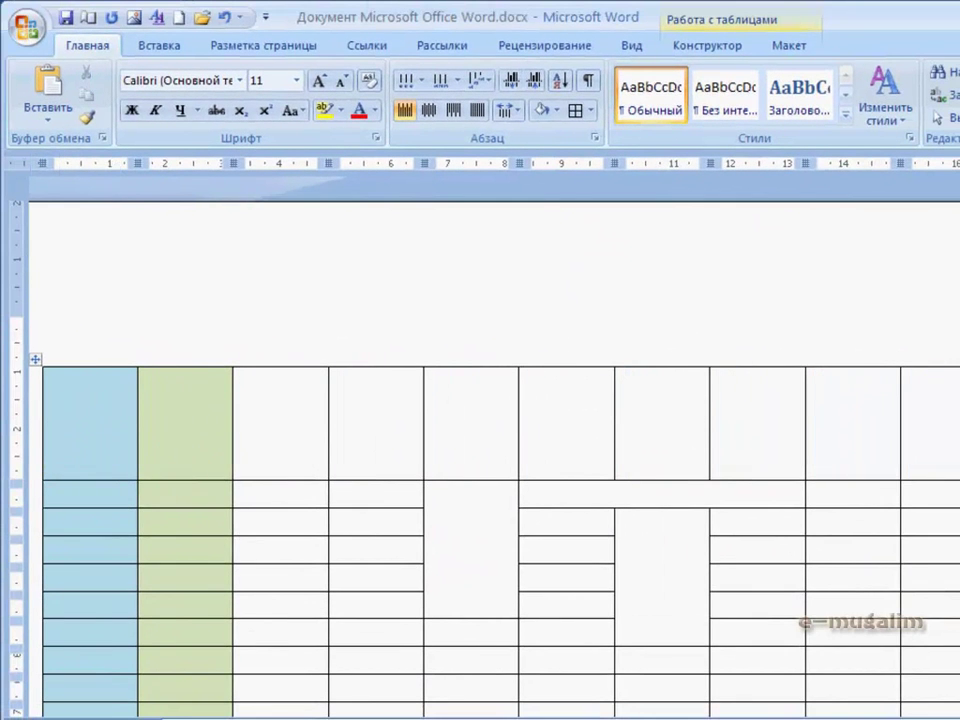
pyautogui.write('rtg')
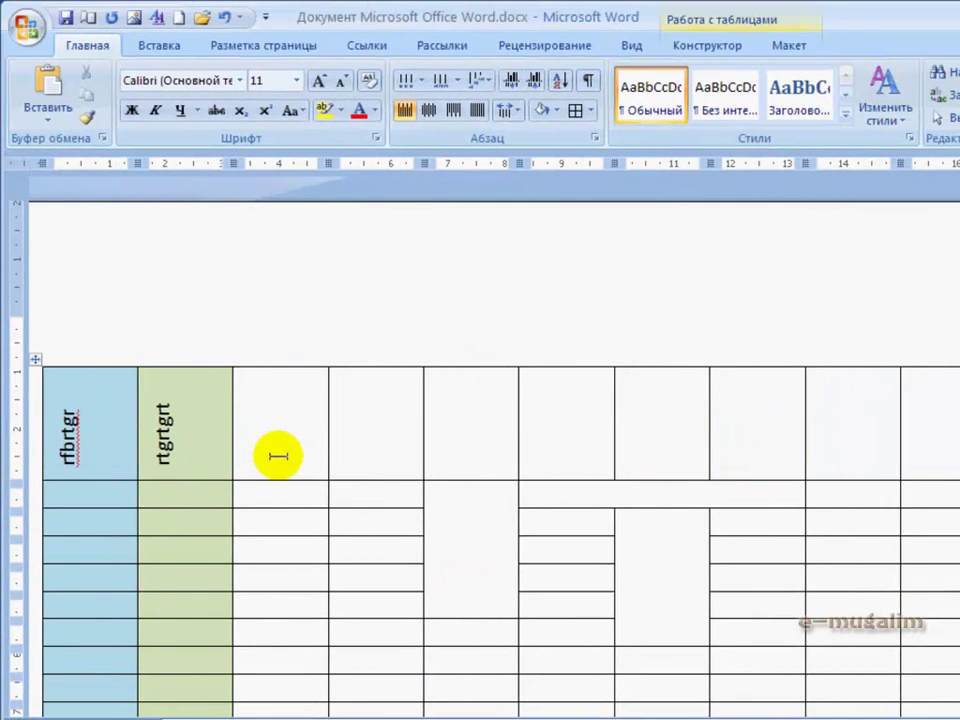
pyautogui.write('rtg')
pyautogui.click(440, 455)
pyautogui.write('rtgrtgrtg')
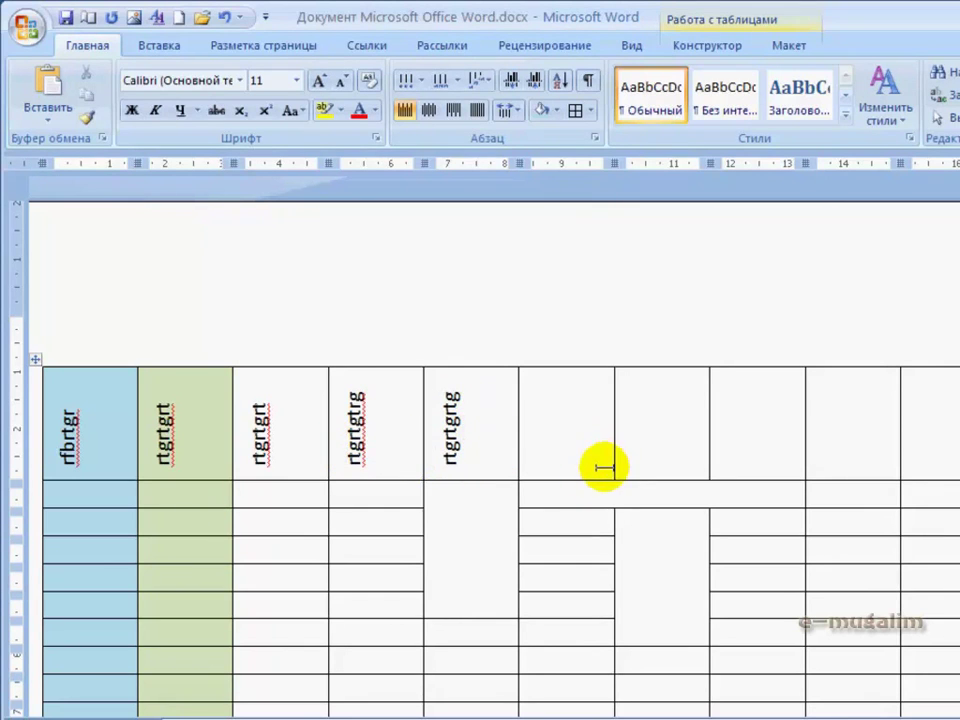
pyautogui.scroll(-3, 489, 534)
pyautogui.click(322, 465)
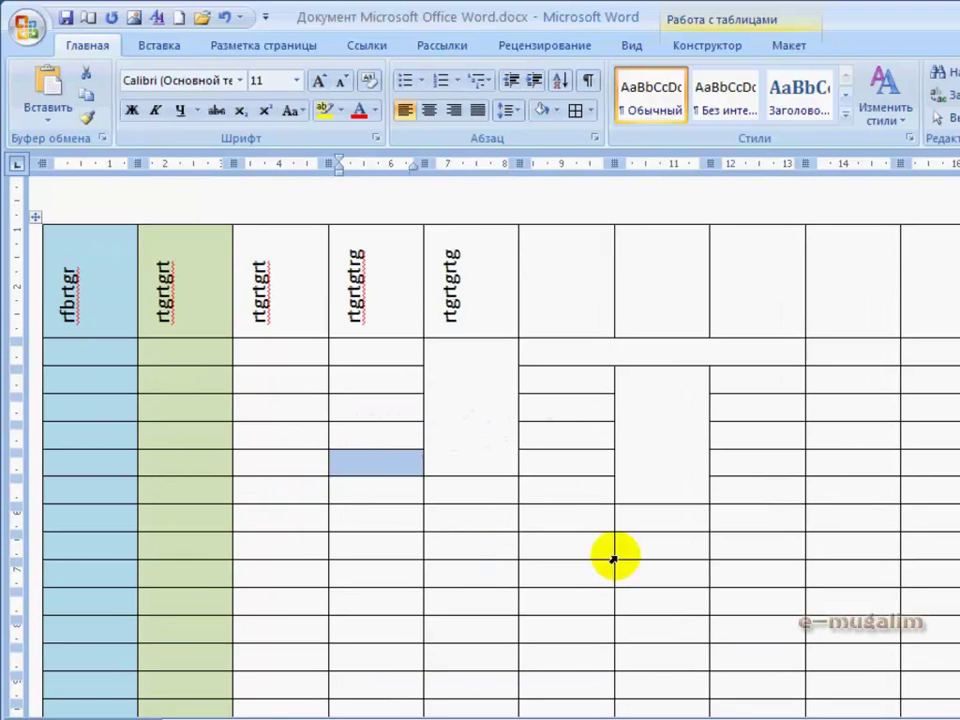
pyautogui.scroll(3, 614, 558)
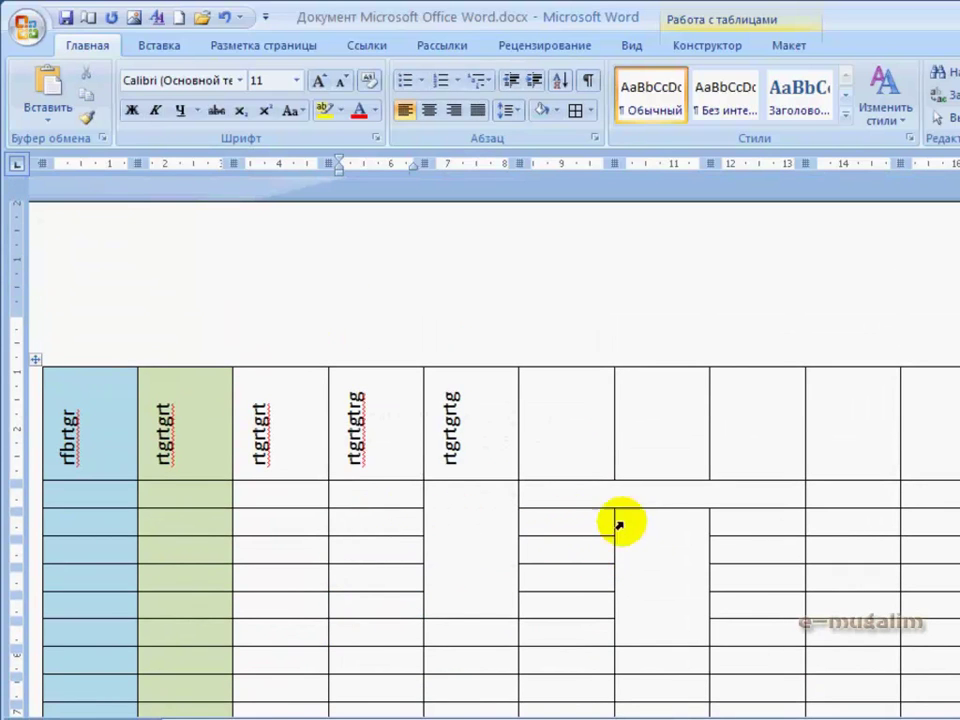
# Insert five new rows, one at a time, below the table's third row
pyautogui.click(788, 46)
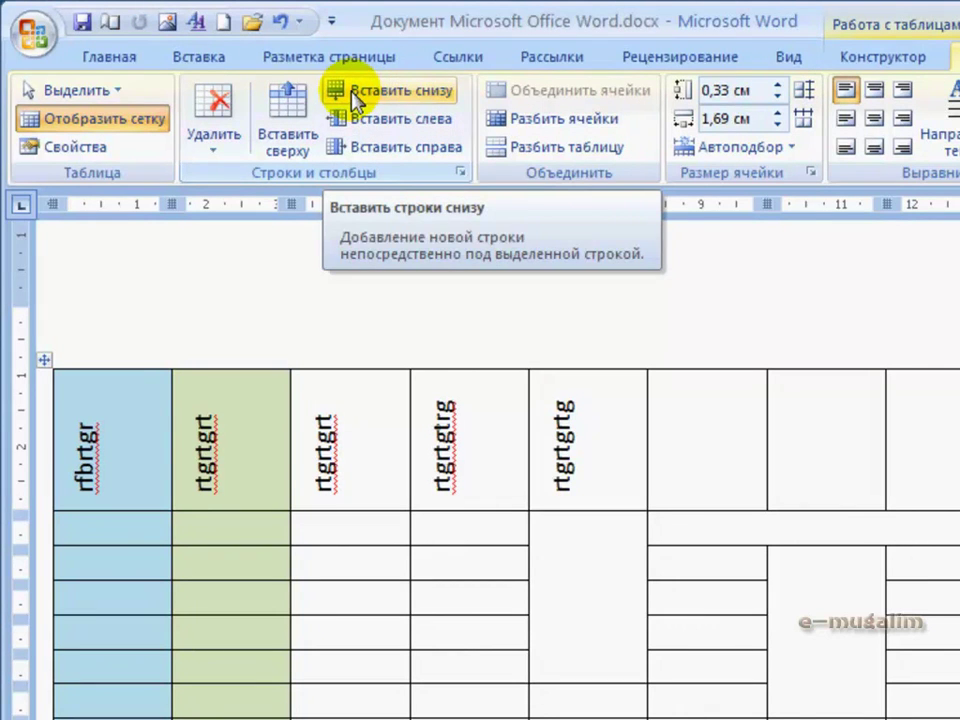
pyautogui.click(435, 560)
pyautogui.click(372, 92)
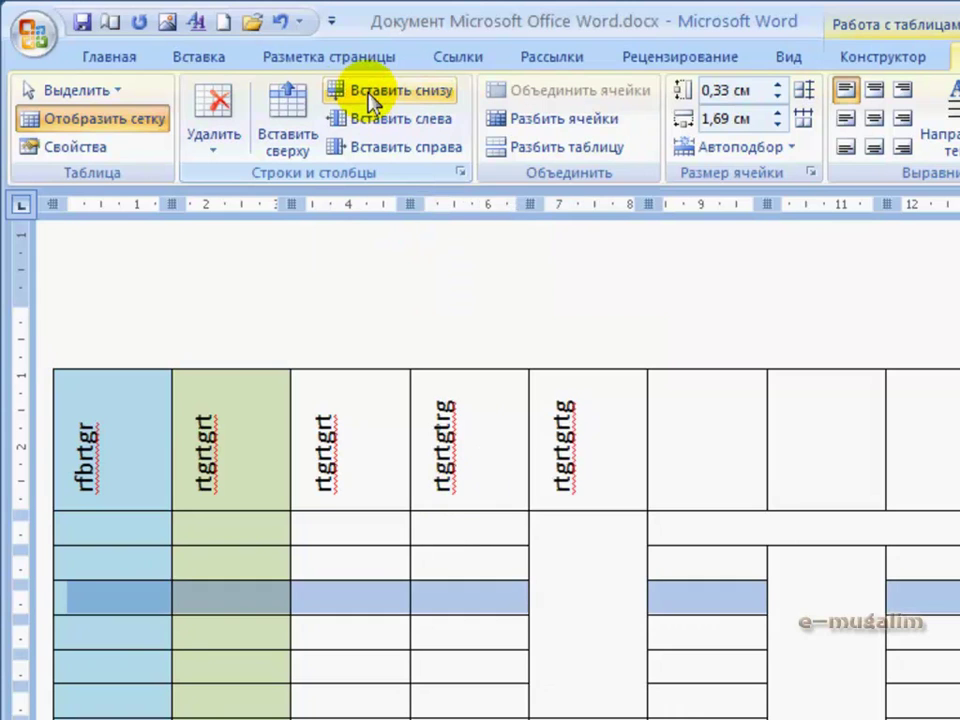
pyautogui.click(370, 93)
pyautogui.click(370, 93)
pyautogui.click(370, 93)
pyautogui.click(370, 93)
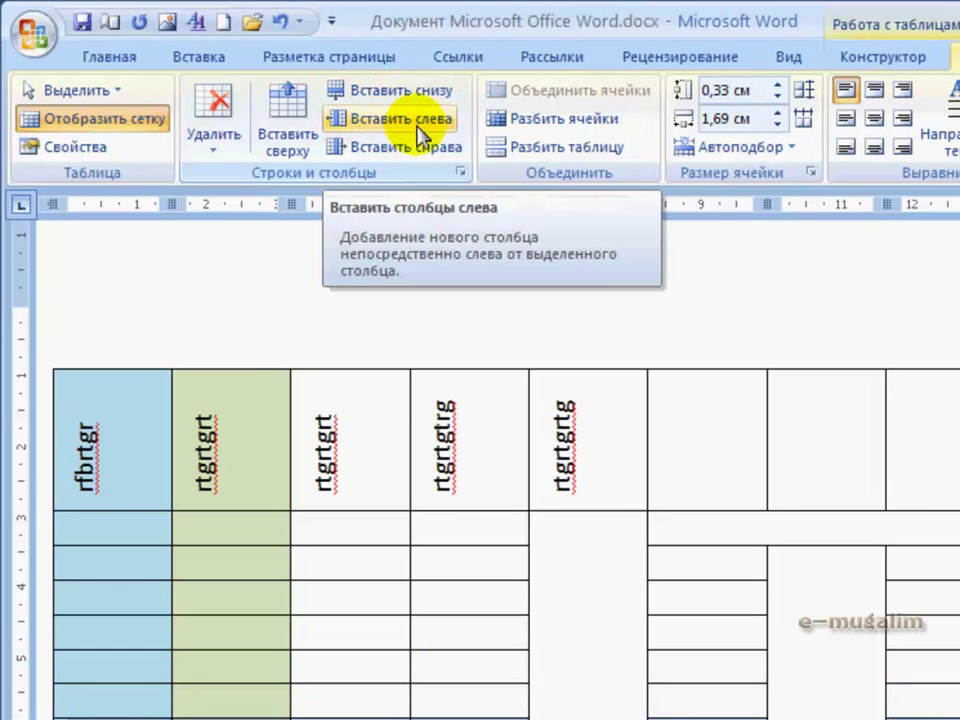
# Insert several batches of new columns to the left of the table's blue first column
pyautogui.click(399, 123)
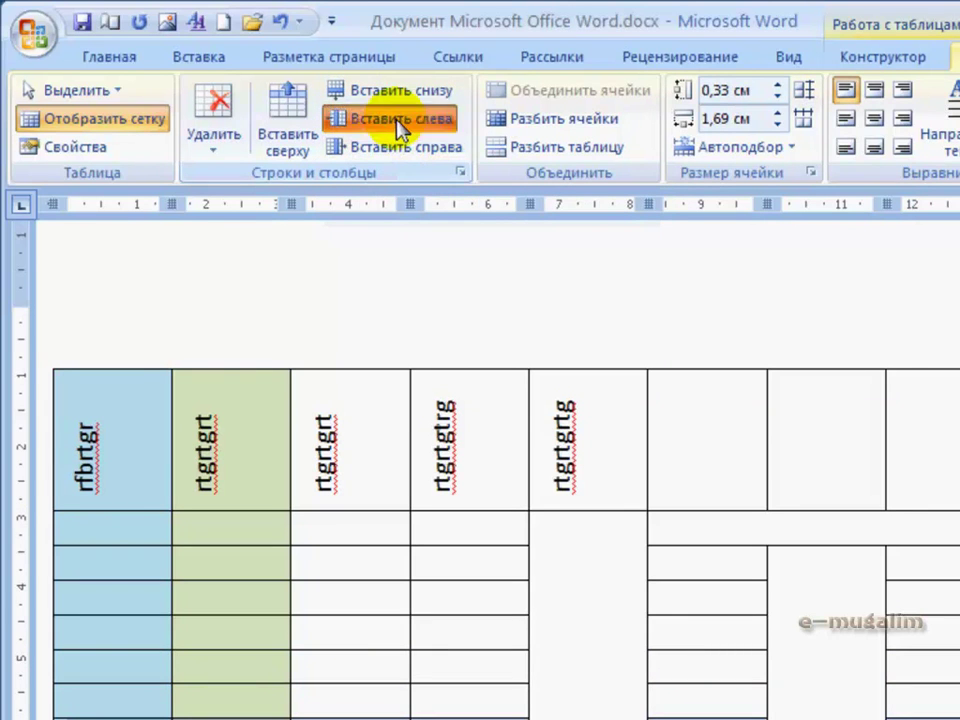
pyautogui.click(400, 123)
pyautogui.click(400, 123)
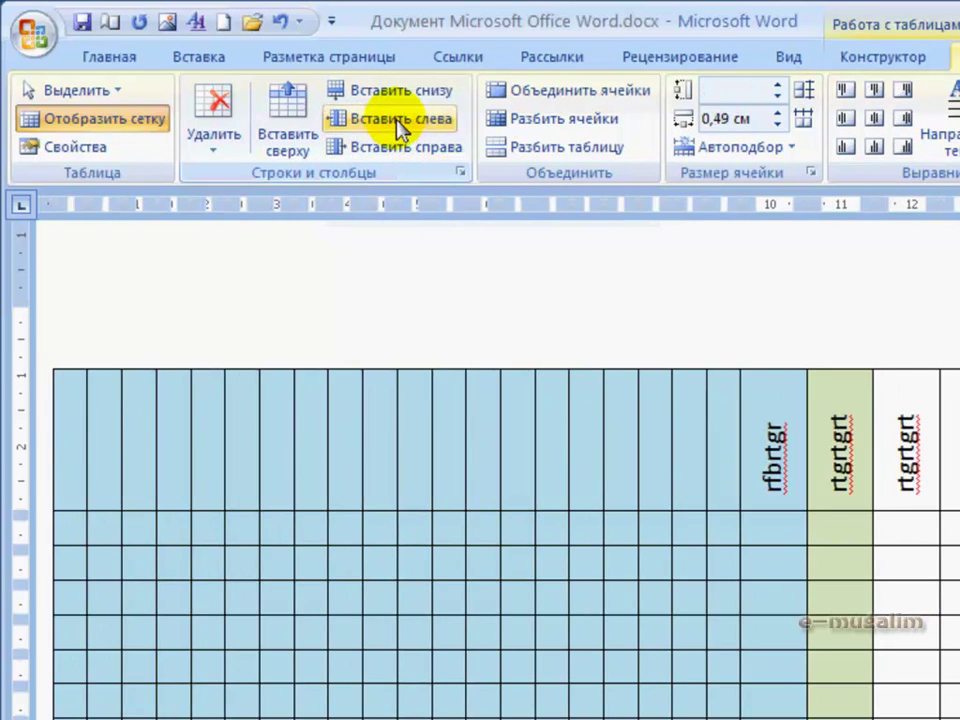
pyautogui.click(400, 123)
pyautogui.click(400, 123)
pyautogui.click(400, 123)
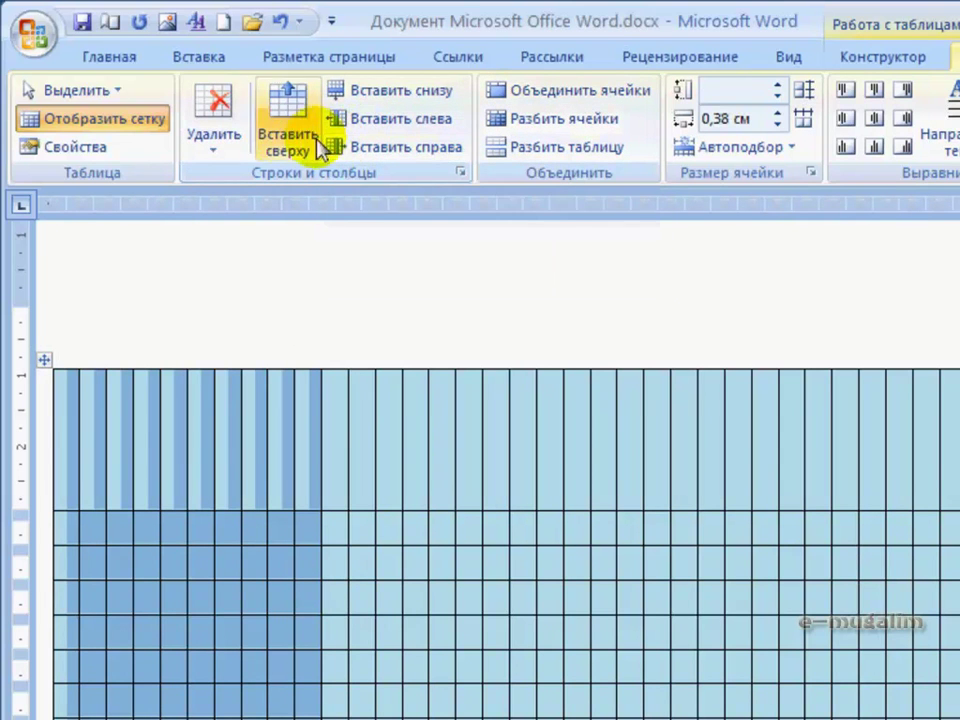
# Delete the selected block of newly inserted columns at the table's start, and remove two more single columns from there
pyautogui.click(214, 140)
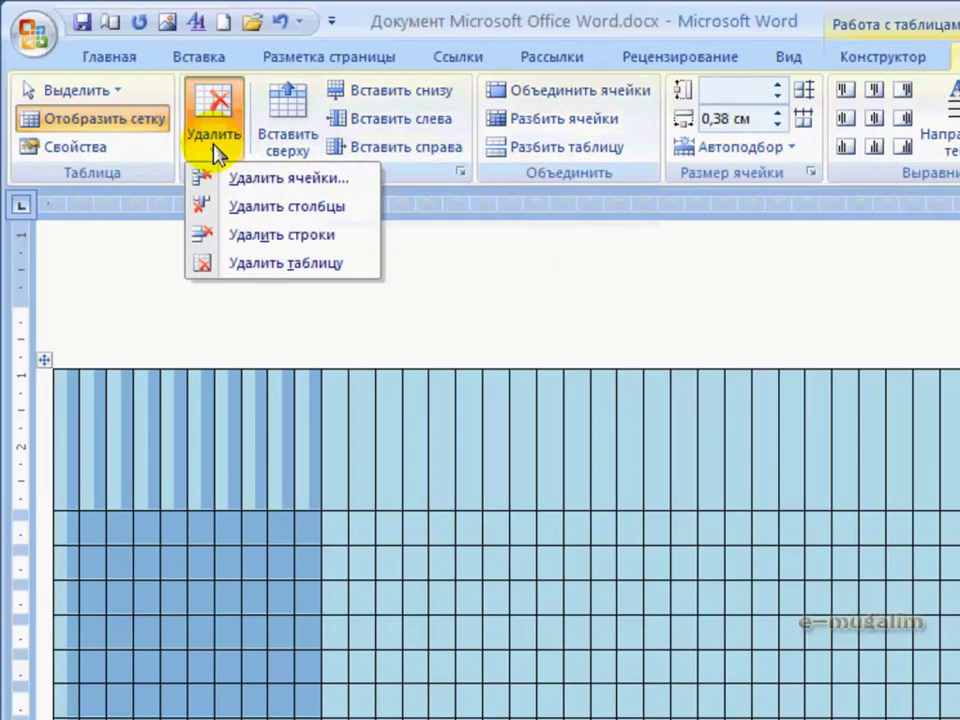
pyautogui.click(247, 210)
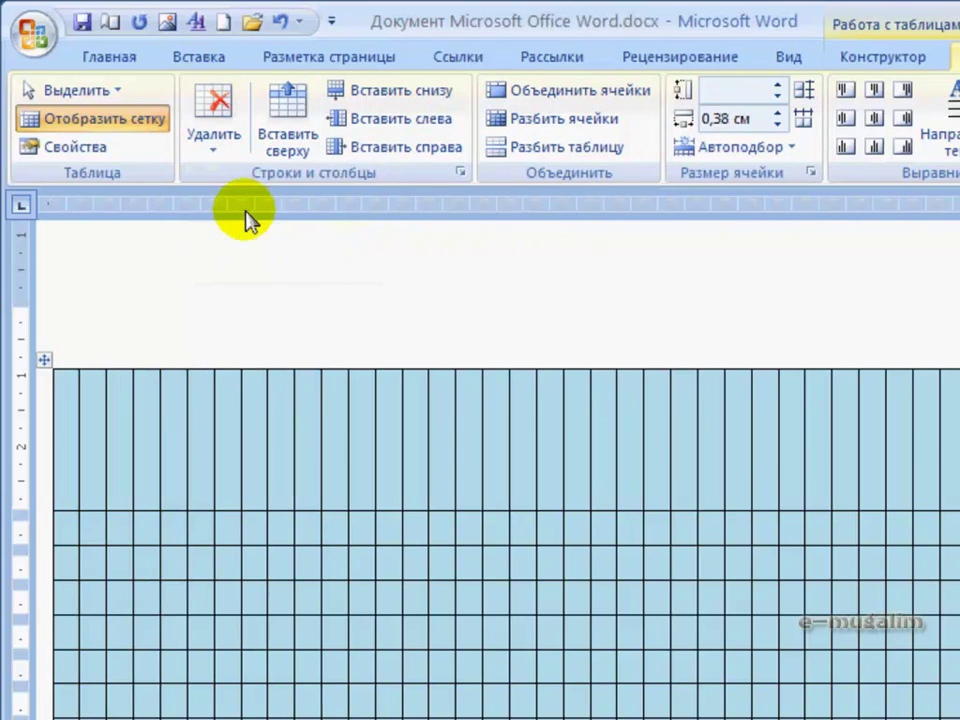
pyautogui.click(212, 125)
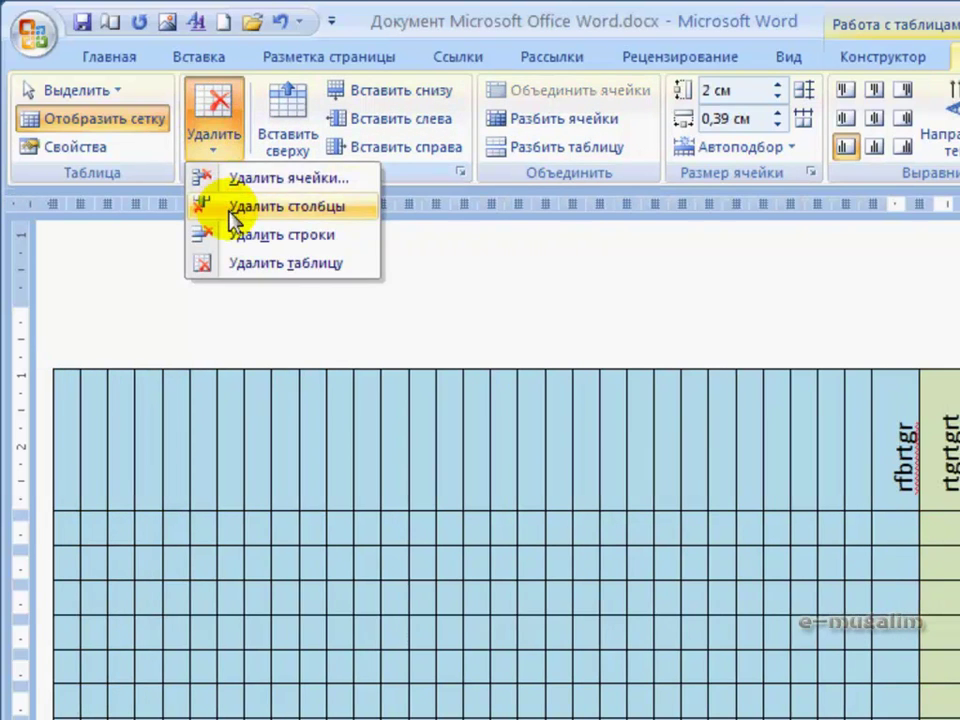
pyautogui.click(230, 212)
pyautogui.click(214, 130)
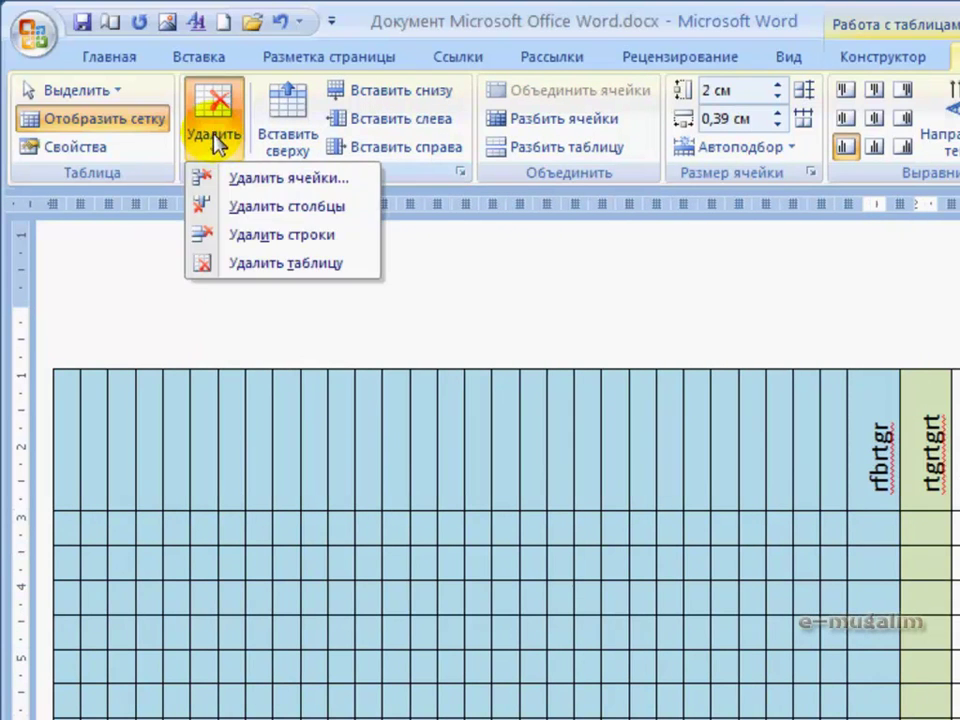
pyautogui.click(242, 216)
pyautogui.click(227, 141)
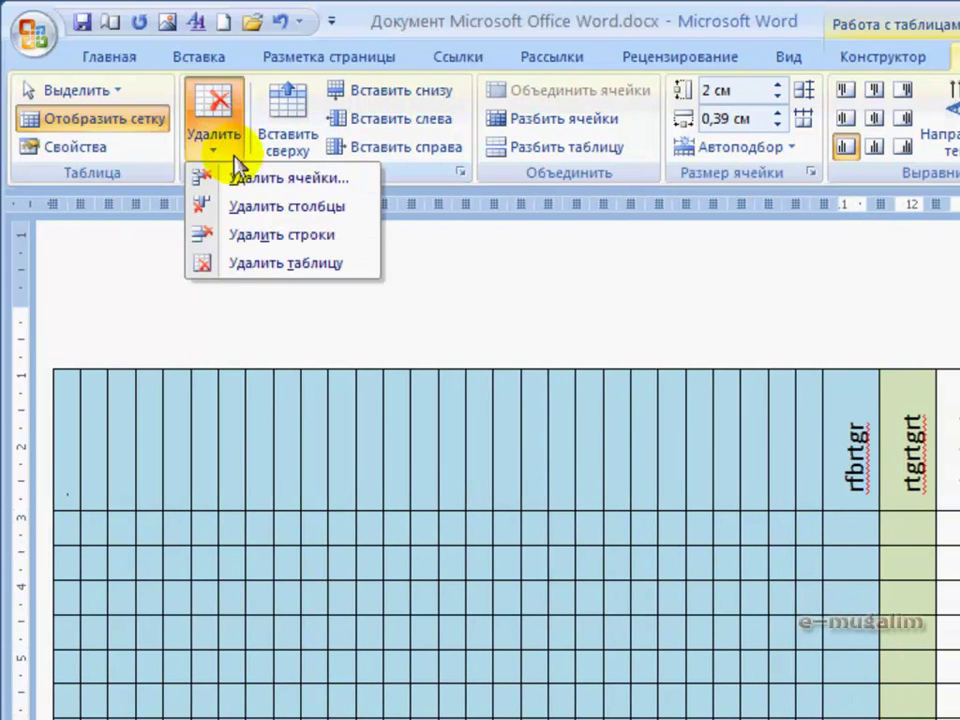
pyautogui.click(244, 182)
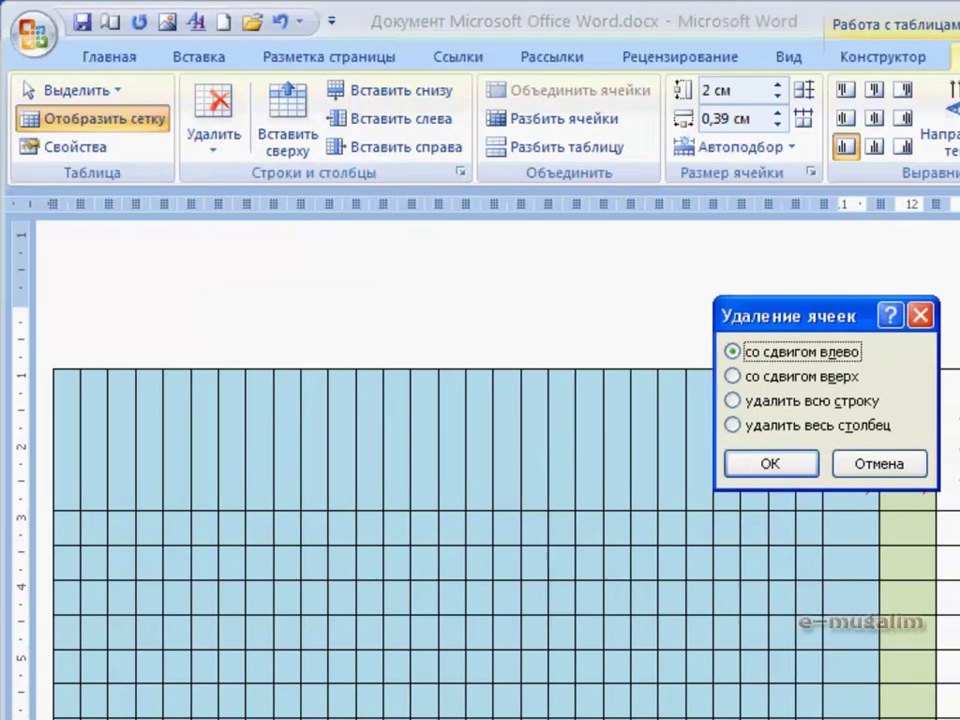
pyautogui.click(885, 465)
# Delete the table's first row containing the vertical text, and delete the row directly below it
pyautogui.click(214, 130)
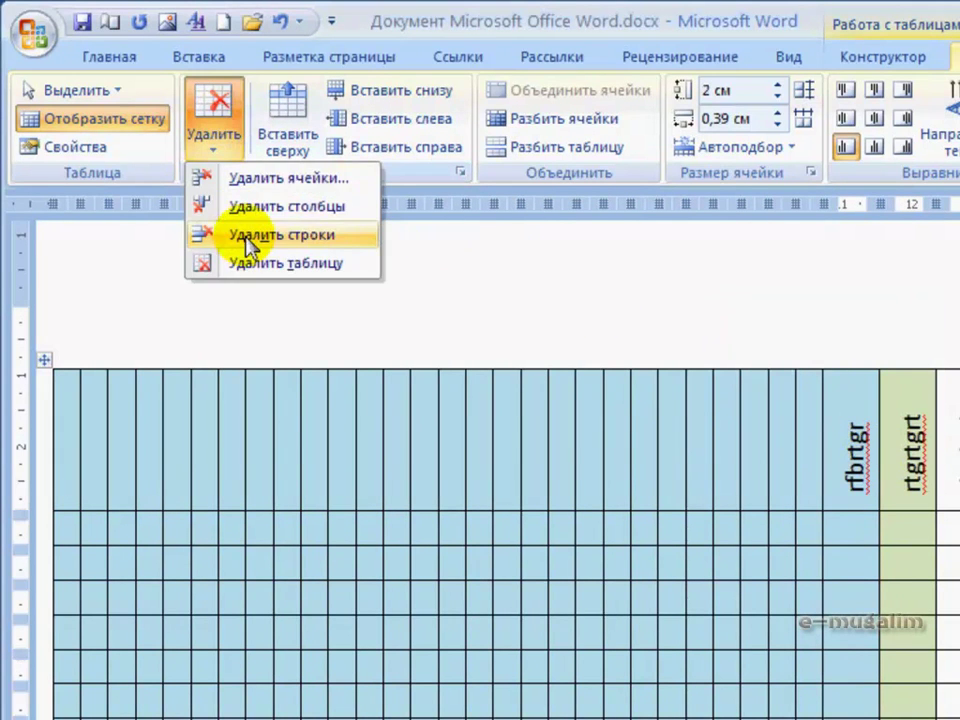
pyautogui.click(246, 236)
pyautogui.click(205, 150)
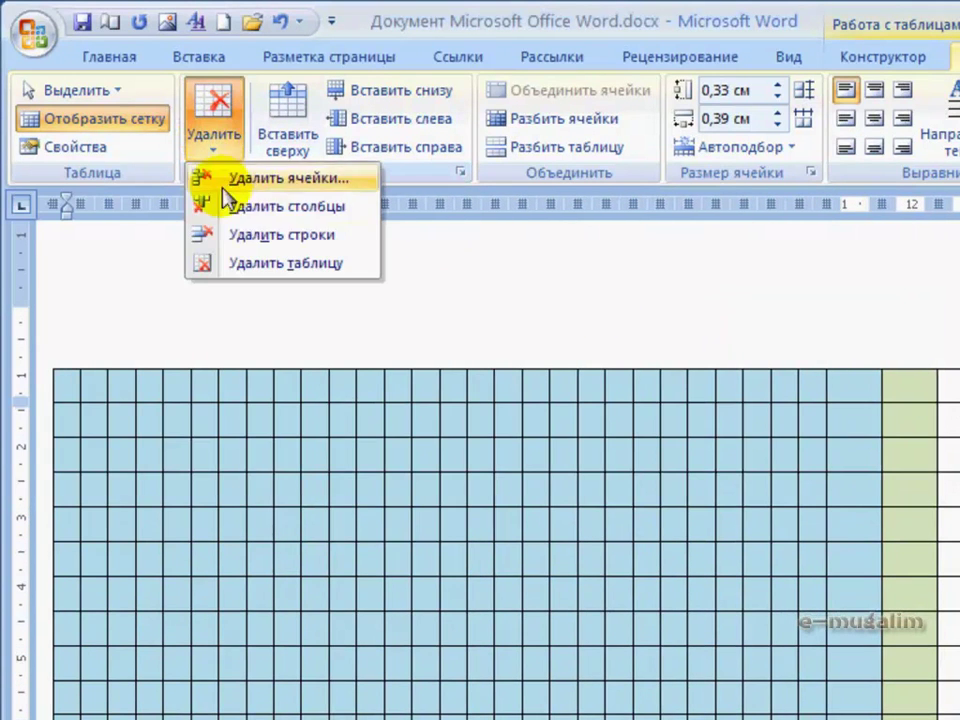
pyautogui.click(252, 240)
# Delete the large block of rows that begins at the table's fifth row and extends downward
pyautogui.moveTo(184, 525); pyautogui.dragTo(955, 715)
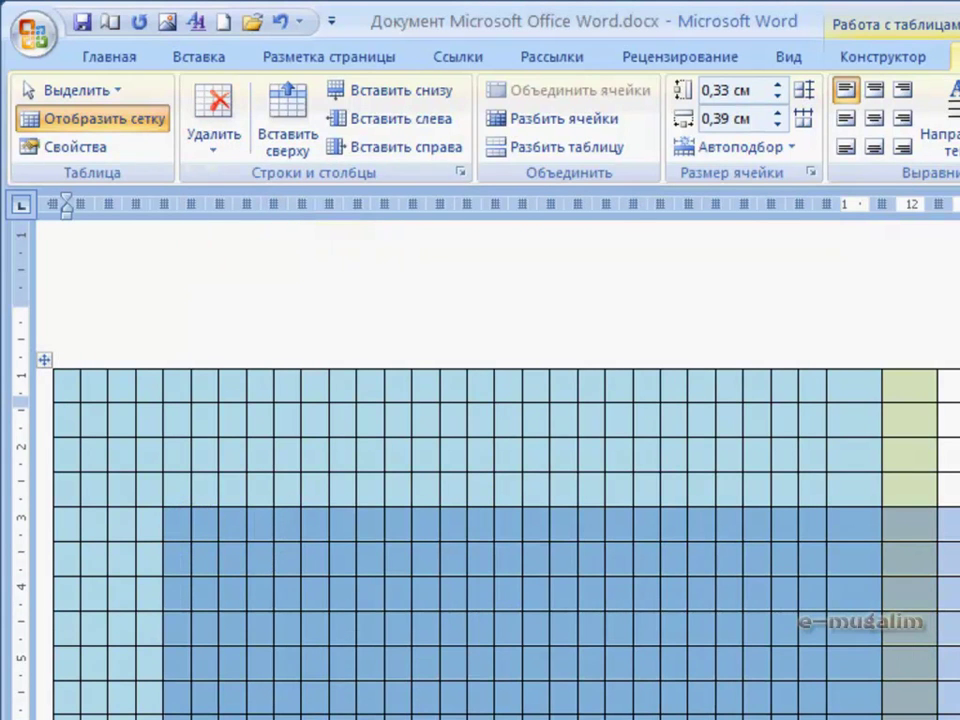
pyautogui.click(204, 144)
pyautogui.click(244, 240)
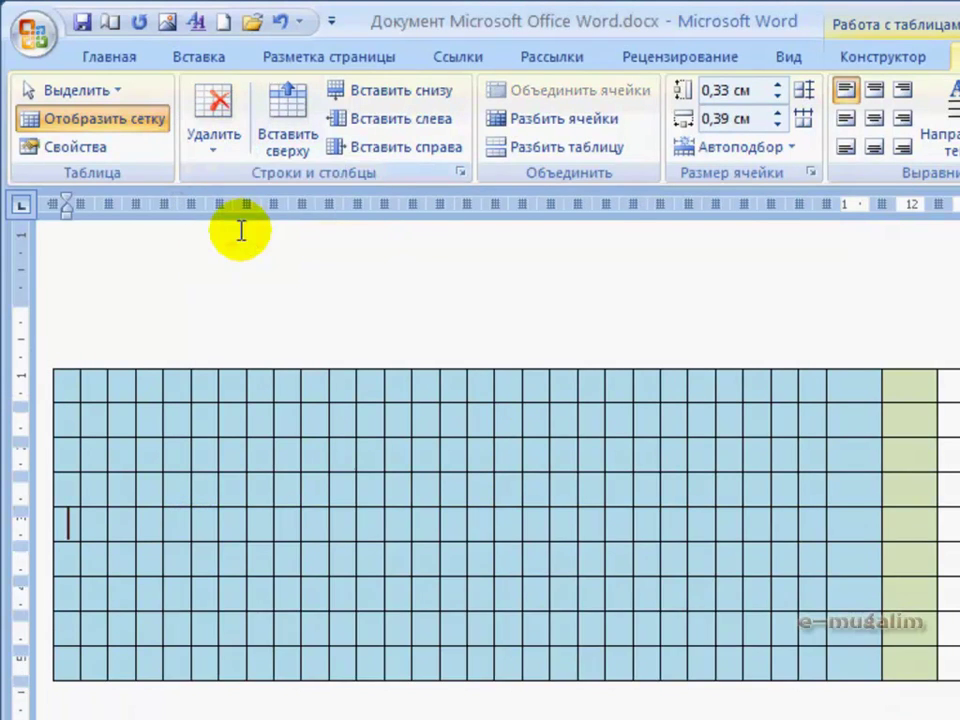
# Delete the fifth to seventh rows of the shortened table, and delete the entire remaining table
pyautogui.moveTo(193, 525); pyautogui.dragTo(425, 592)
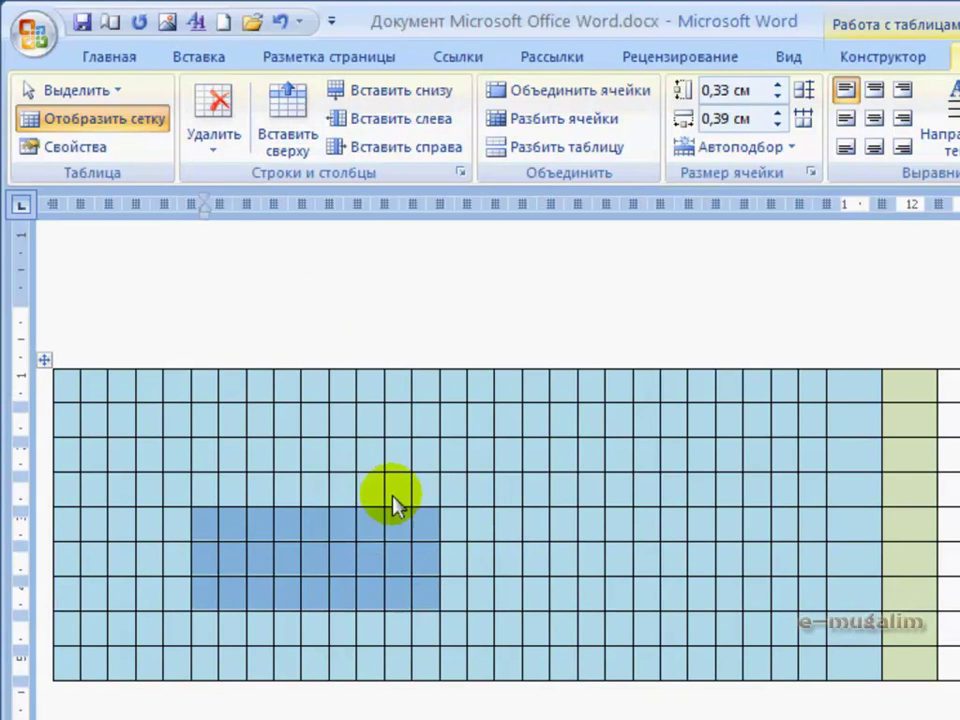
pyautogui.click(225, 139)
pyautogui.click(244, 238)
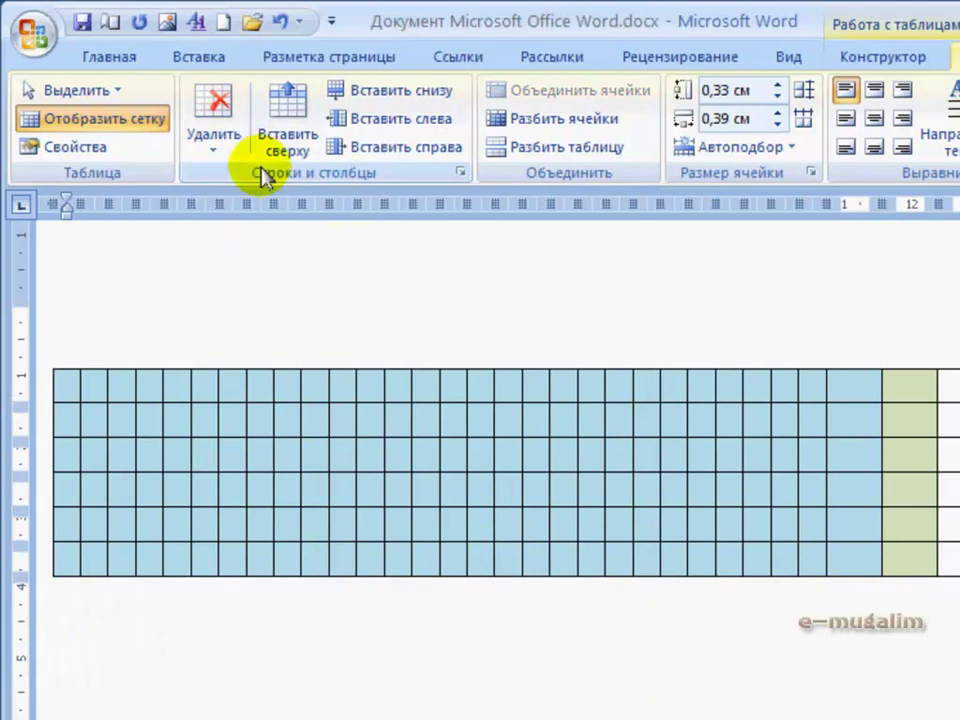
pyautogui.click(222, 152)
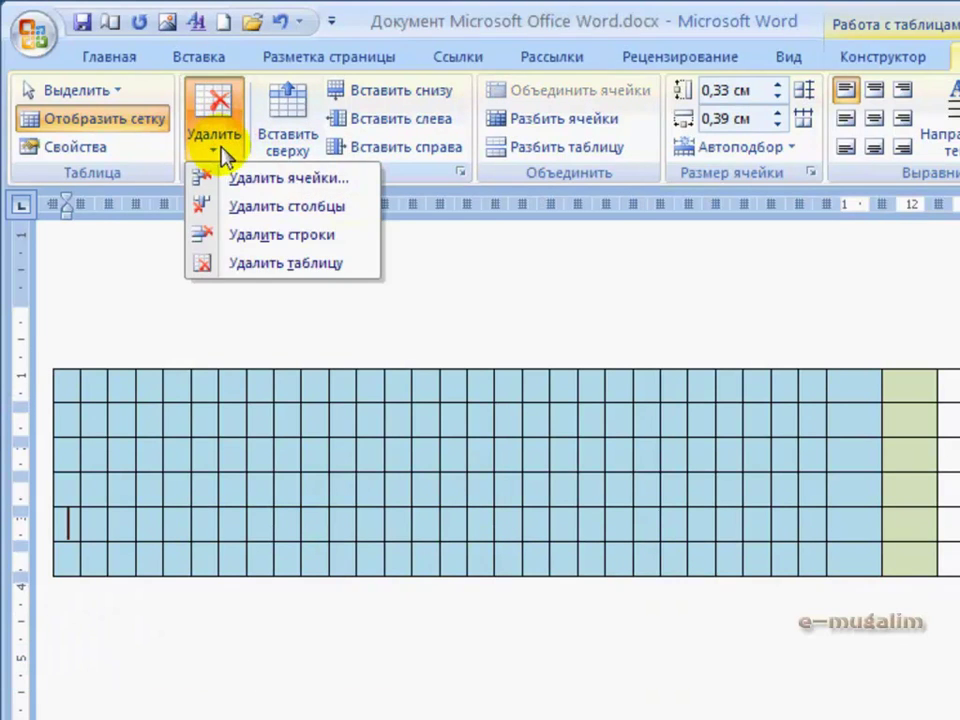
pyautogui.click(250, 264)
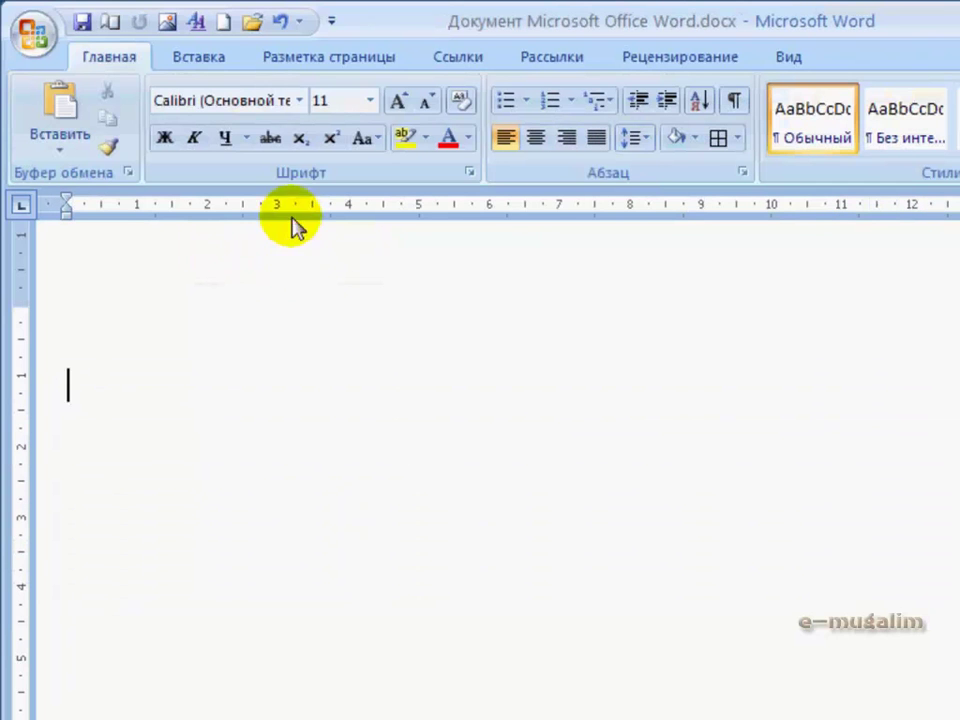
# Insert a new empty table with seven rows at the start of the blank page
pyautogui.click(199, 58)
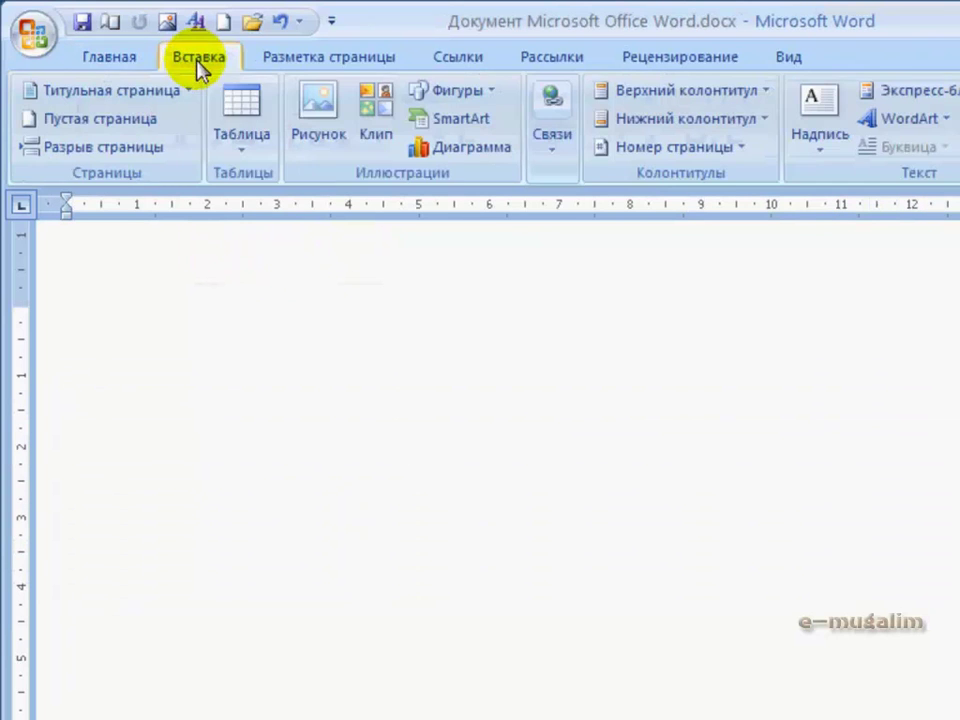
pyautogui.click(242, 120)
pyautogui.click(385, 356)
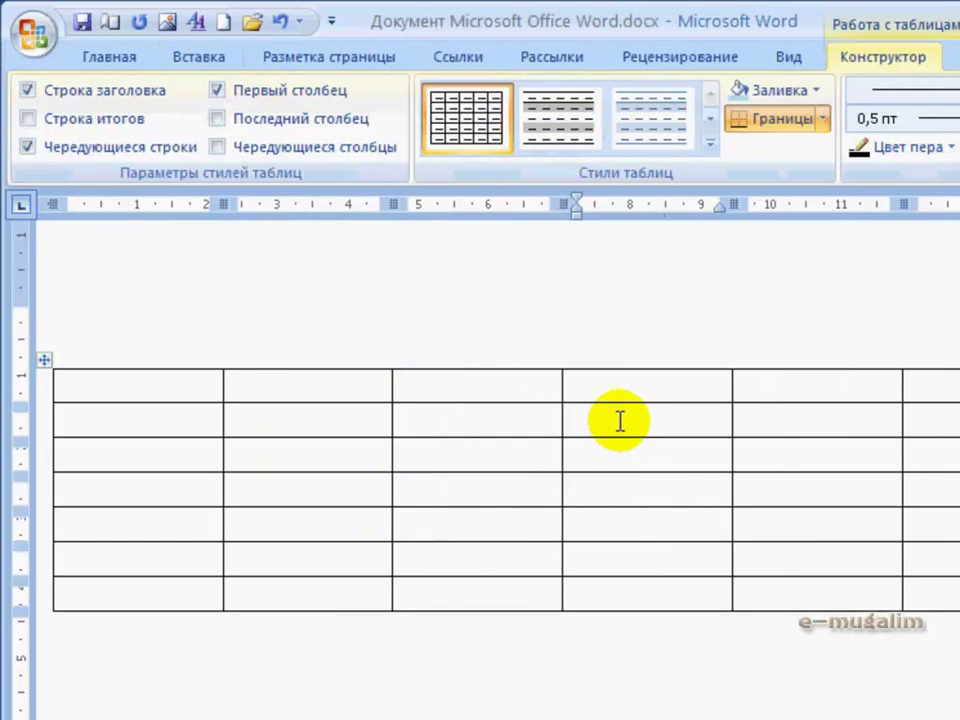
# Apply the blue grid table style with banded rows to the new seven-row table
pyautogui.moveTo(168, 383); pyautogui.dragTo(801, 596)
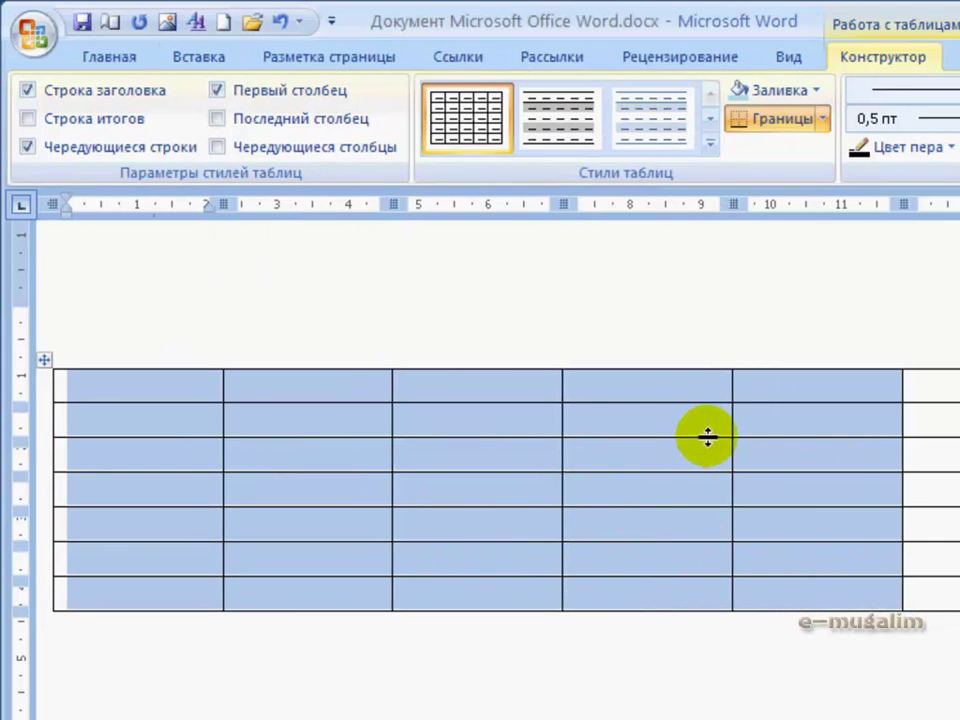
pyautogui.click(621, 347)
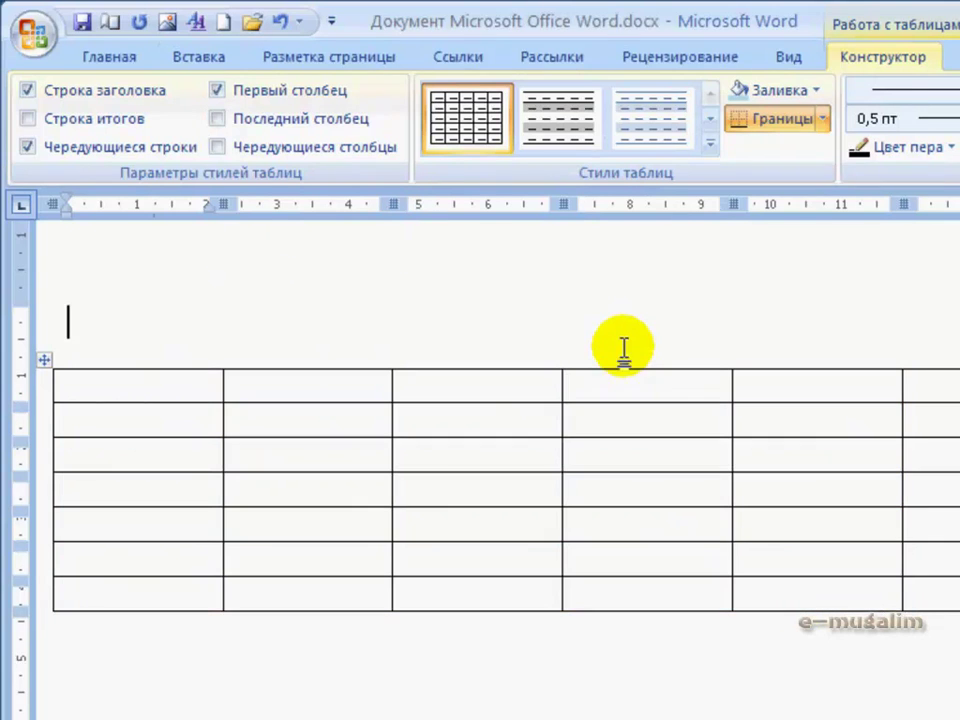
pyautogui.click(443, 399)
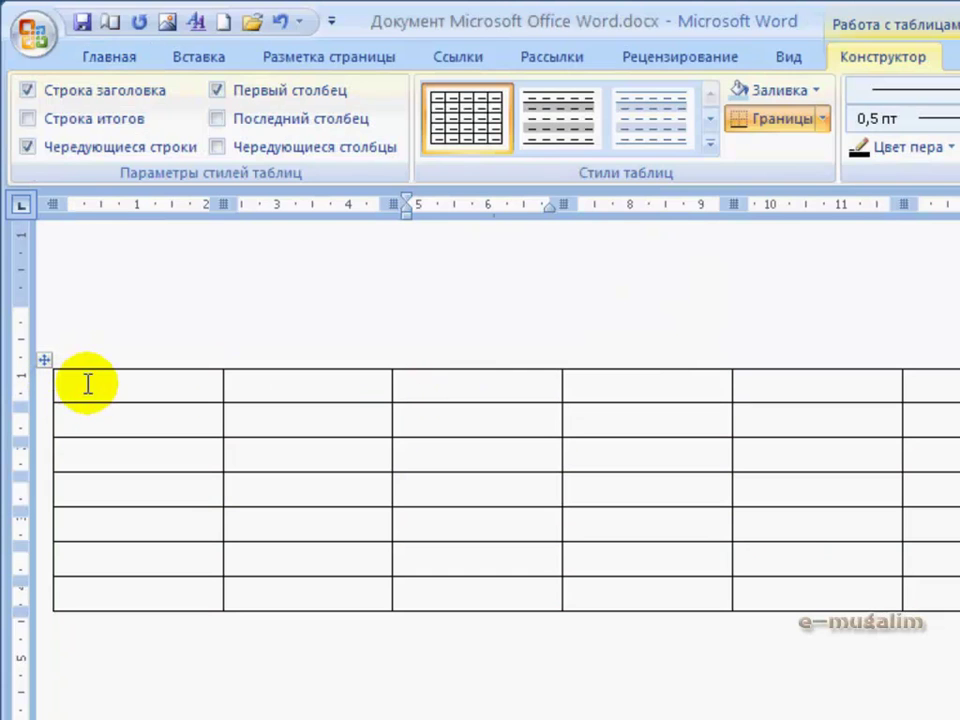
pyautogui.click(86, 386)
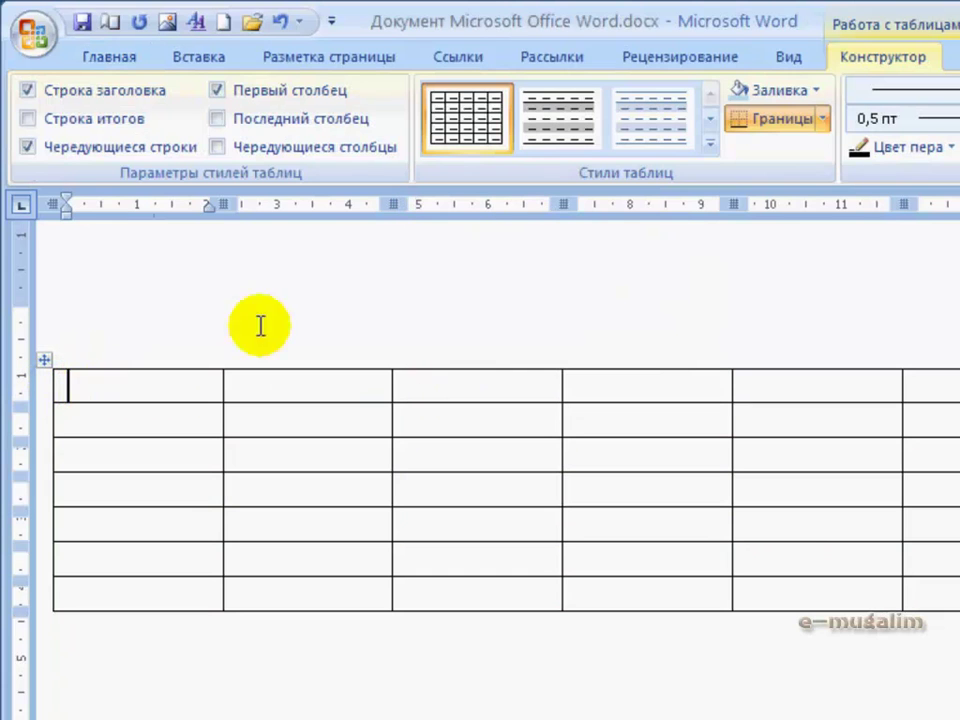
pyautogui.click(711, 146)
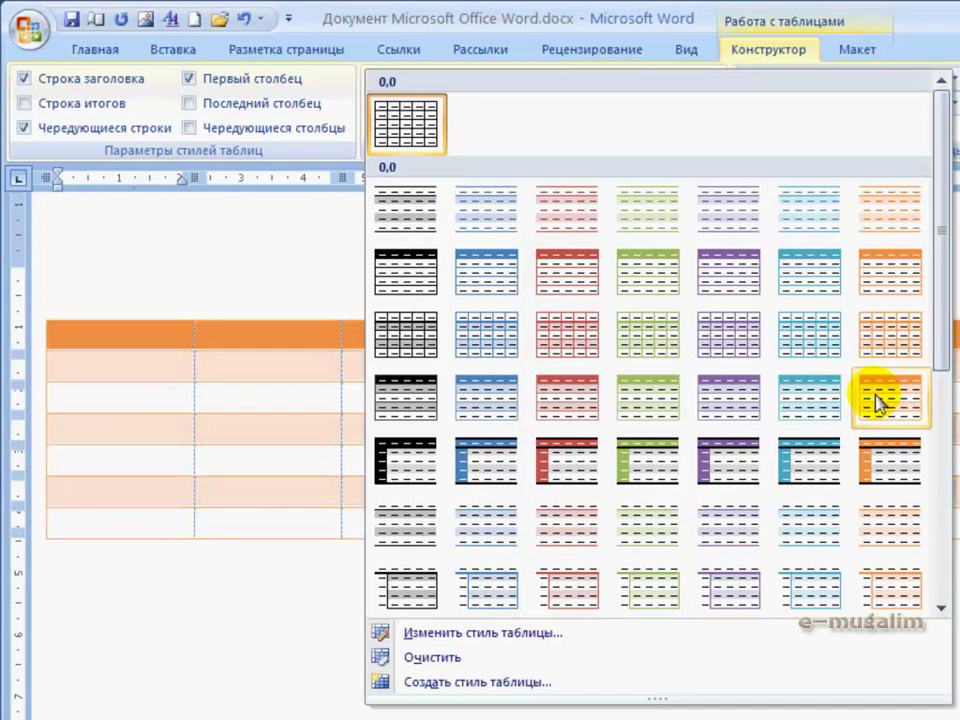
pyautogui.click(478, 330)
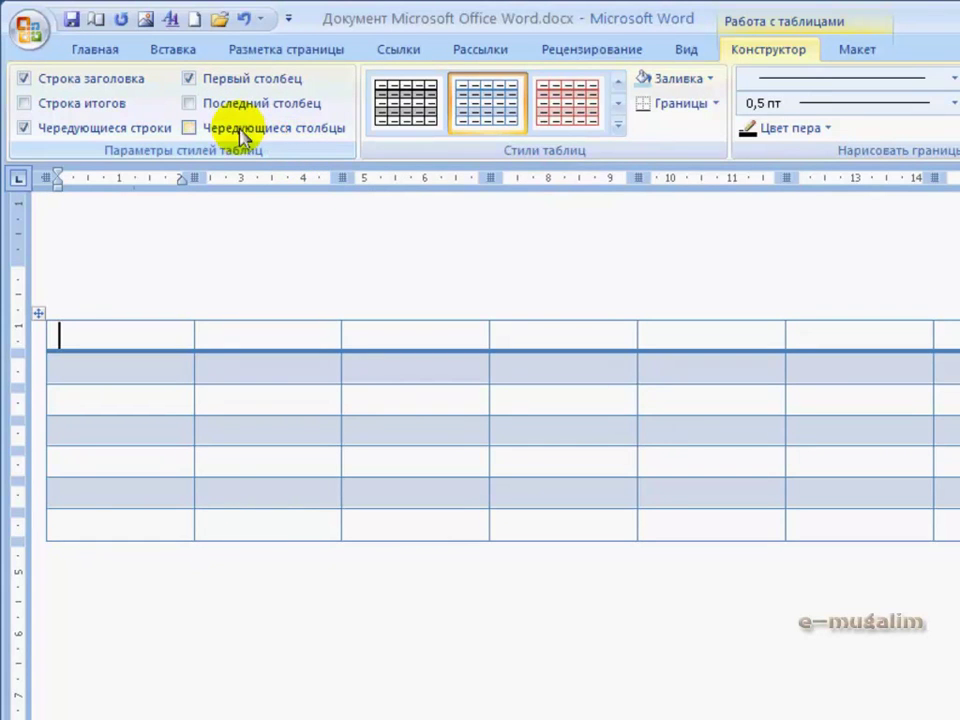
# Enable the table style's last column option, and try banded columns before switching them off again
pyautogui.click(190, 128)
pyautogui.click(190, 128)
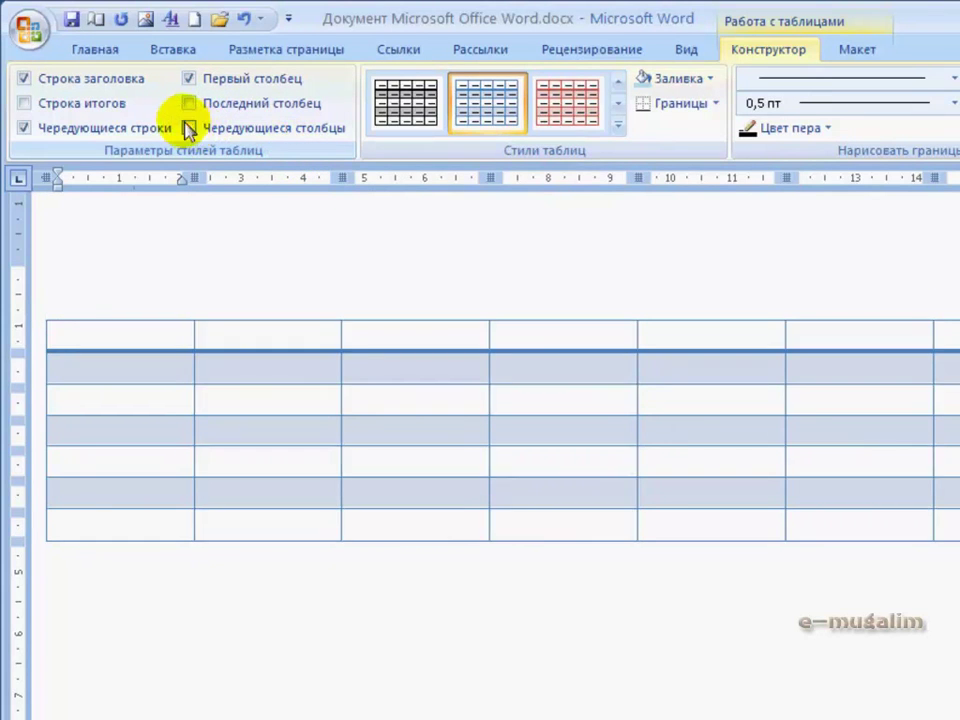
pyautogui.click(190, 129)
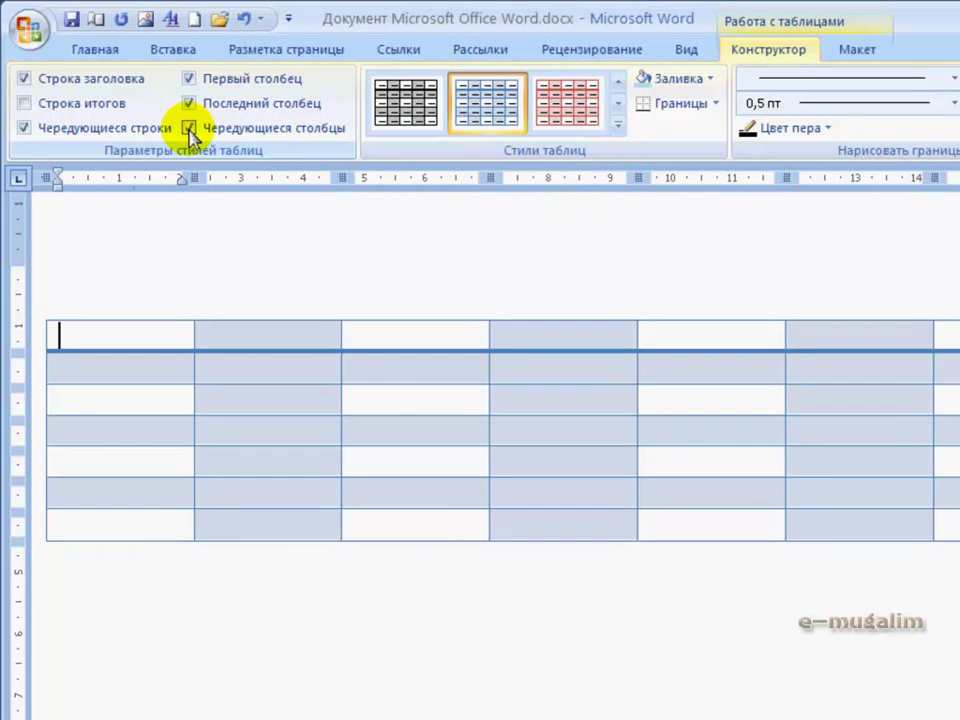
pyautogui.click(190, 128)
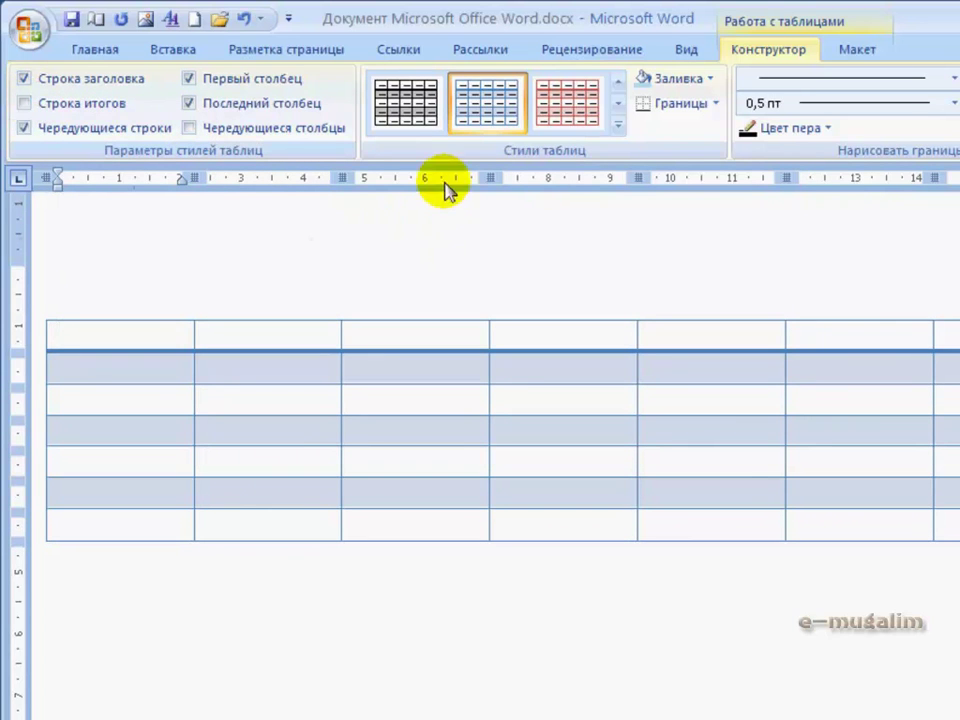
# Shade the table's first cell blue, and fill the third to fifth cells of the second row with blue
pyautogui.click(712, 84)
pyautogui.click(707, 192)
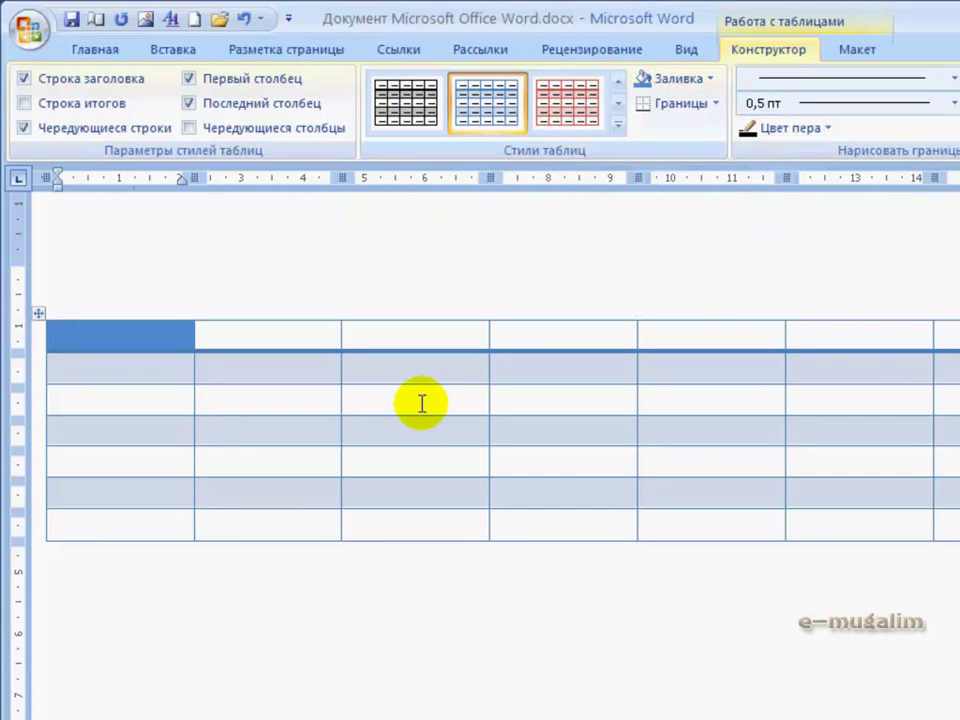
pyautogui.moveTo(405, 366); pyautogui.dragTo(744, 366)
pyautogui.click(690, 80)
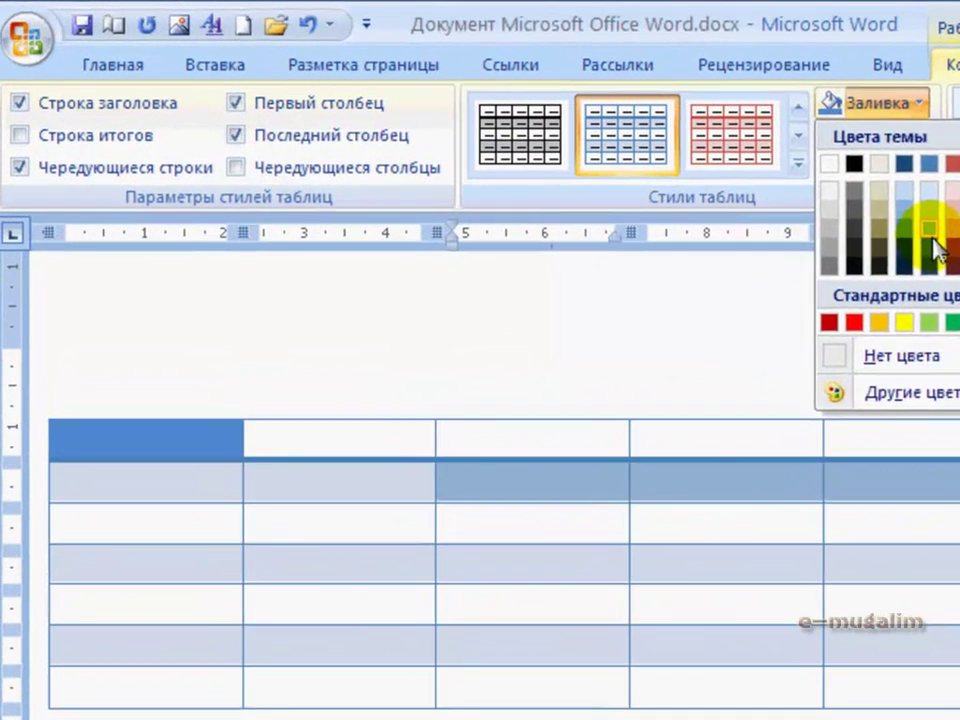
pyautogui.click(715, 185)
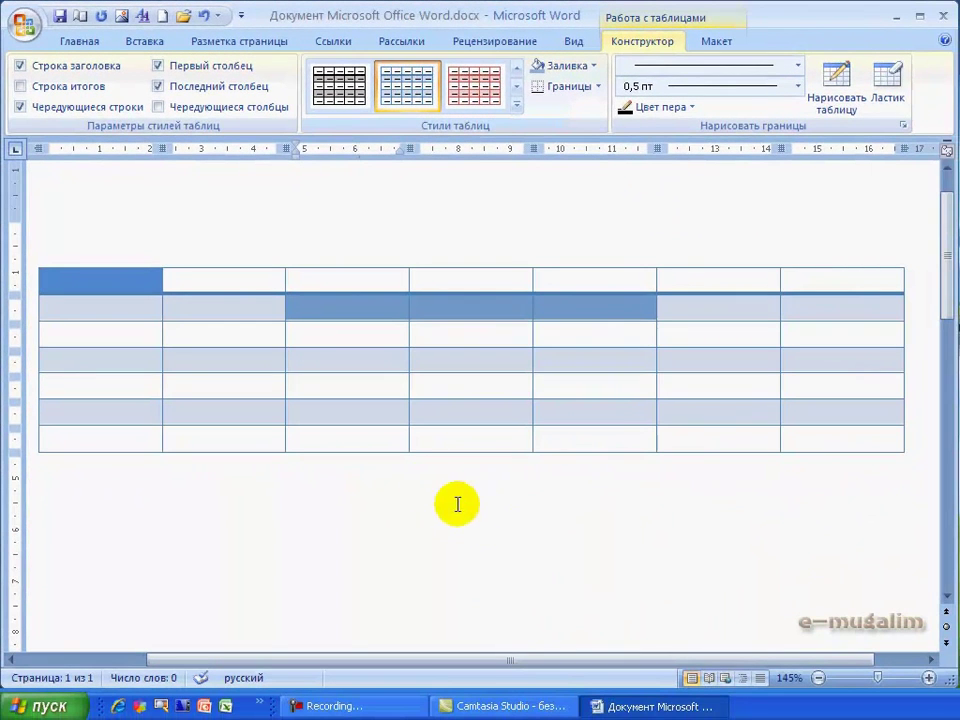
# In the new document, select the entire five-row table, and select only its third column
pyautogui.click(72, 42)
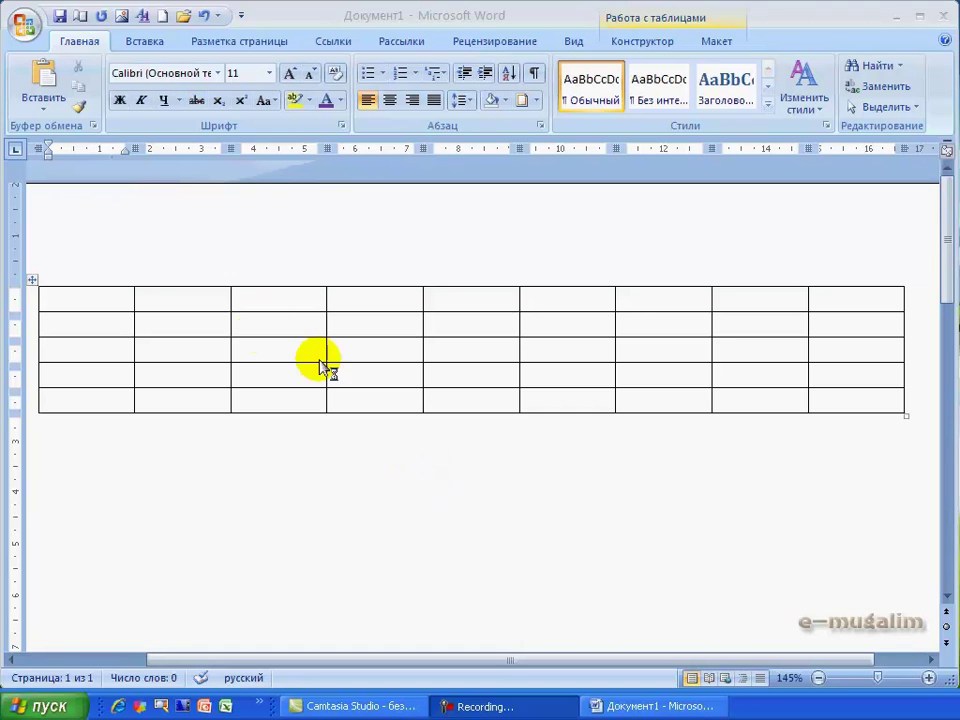
pyautogui.click(35, 282)
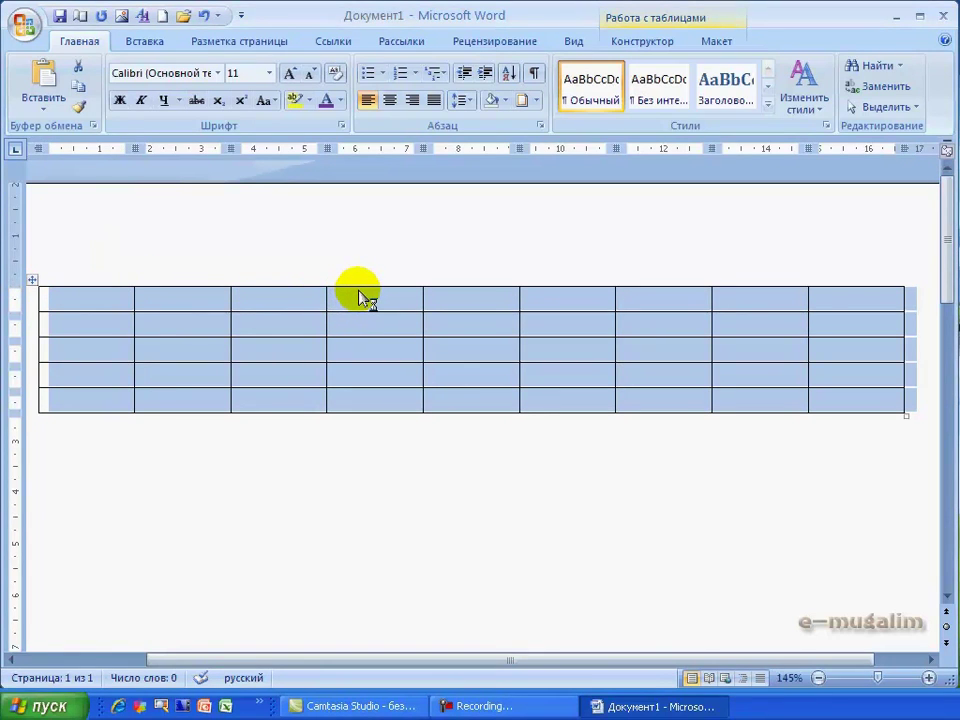
pyautogui.click(325, 284)
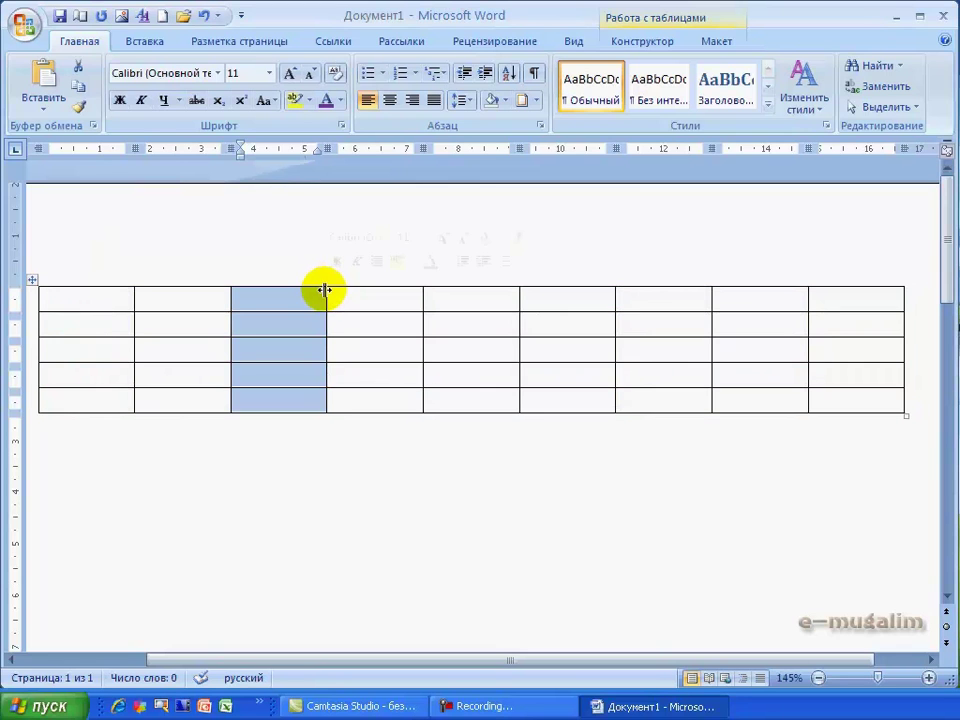
pyautogui.click(280, 318)
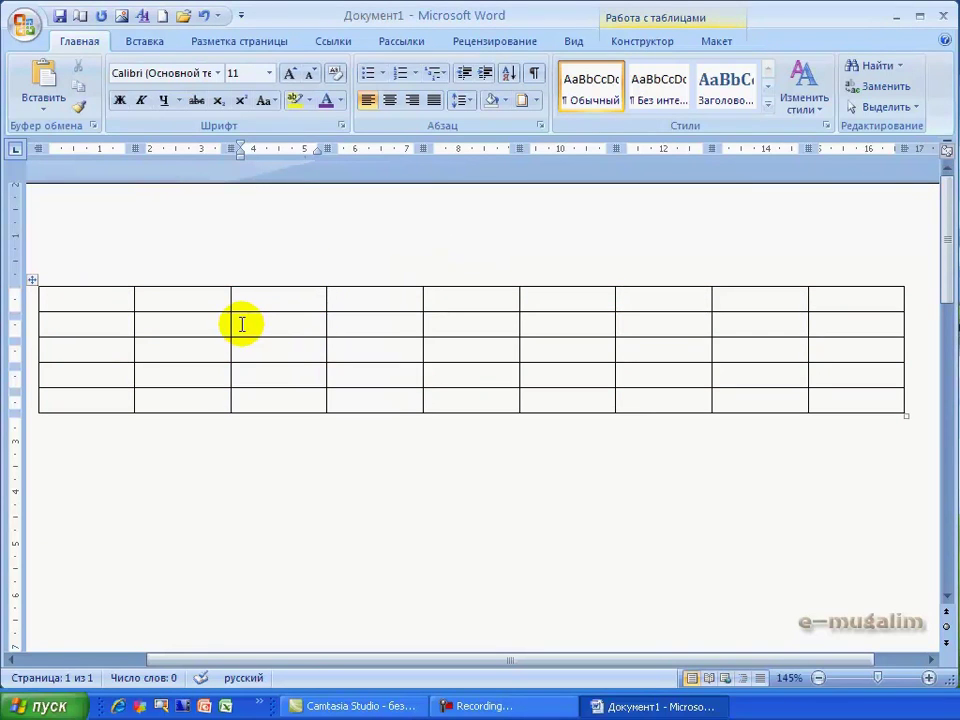
pyautogui.click(255, 298)
pyautogui.click(281, 326)
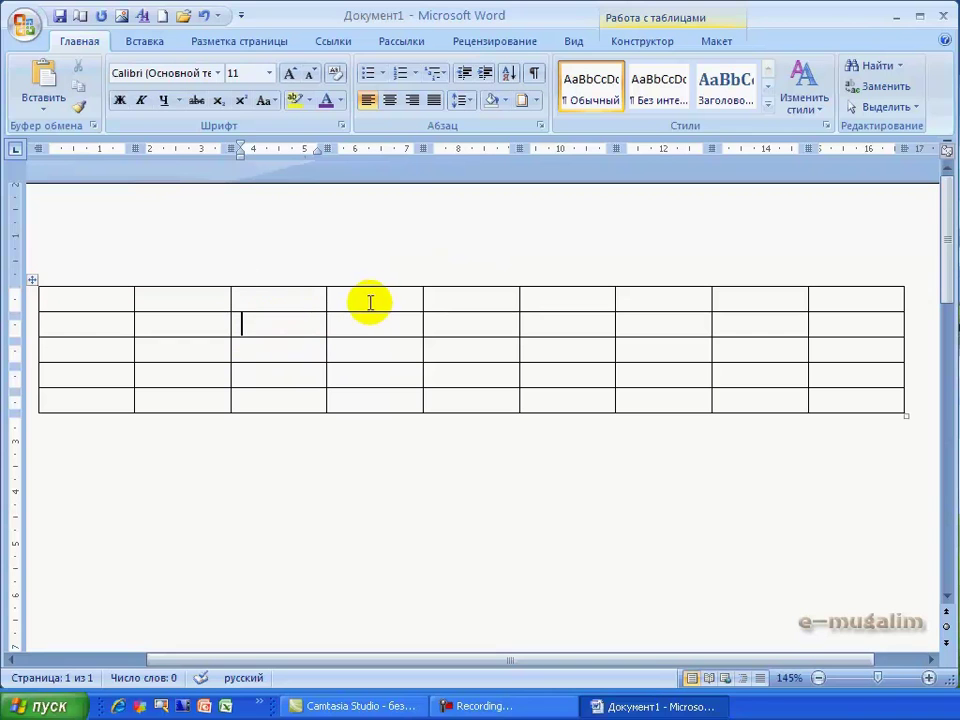
pyautogui.click(369, 302)
pyautogui.click(376, 332)
pyautogui.click(394, 349)
pyautogui.click(456, 349)
pyautogui.click(463, 330)
pyautogui.click(478, 302)
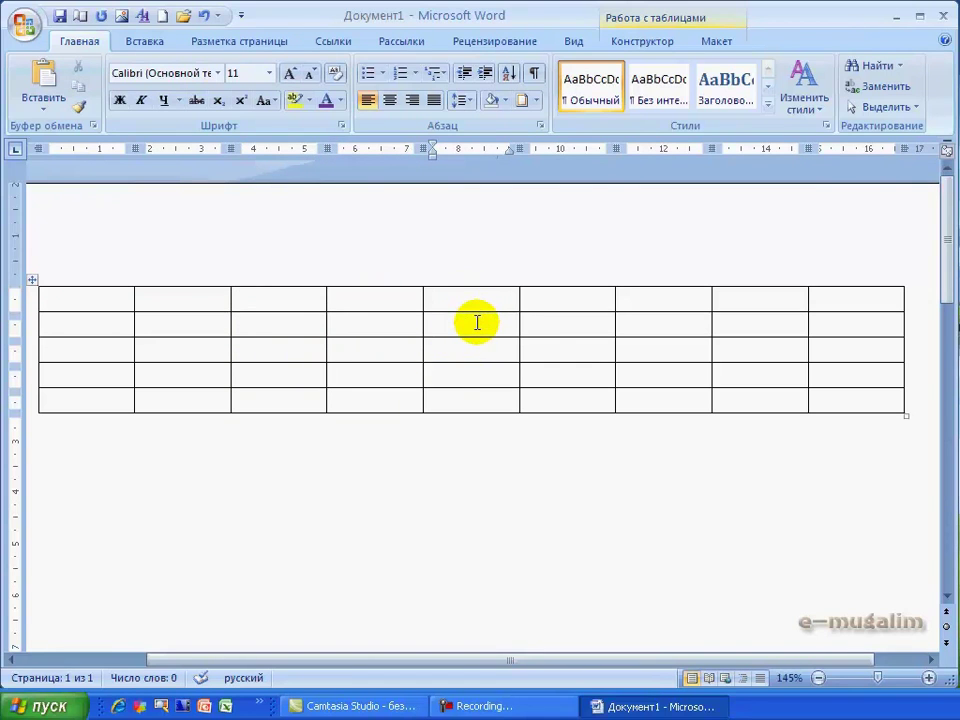
pyautogui.click(477, 322)
pyautogui.click(553, 326)
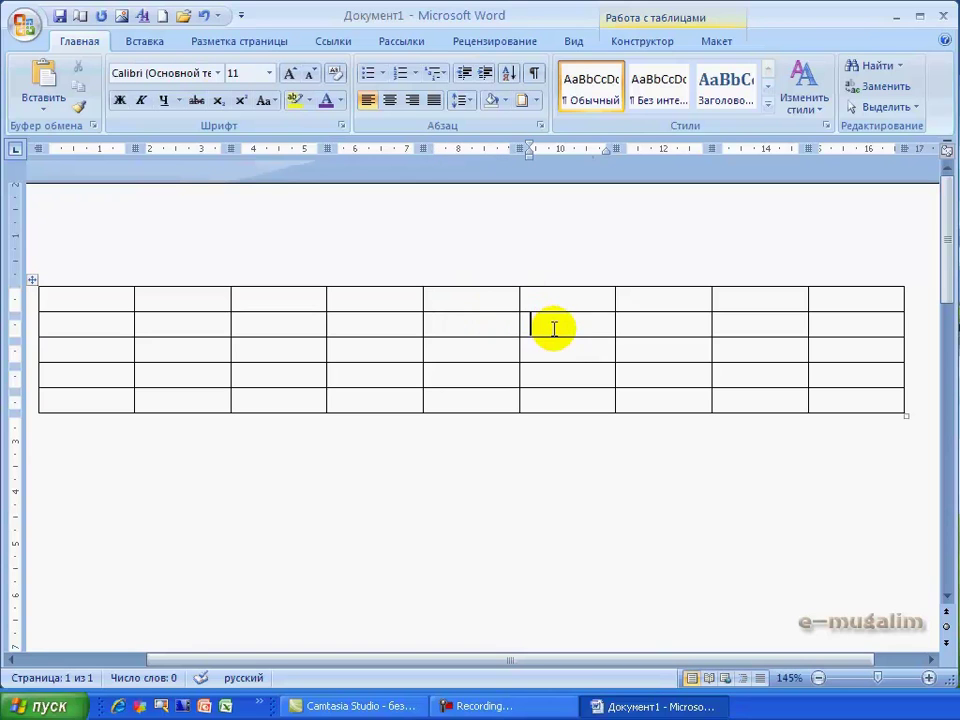
pyautogui.click(99, 302)
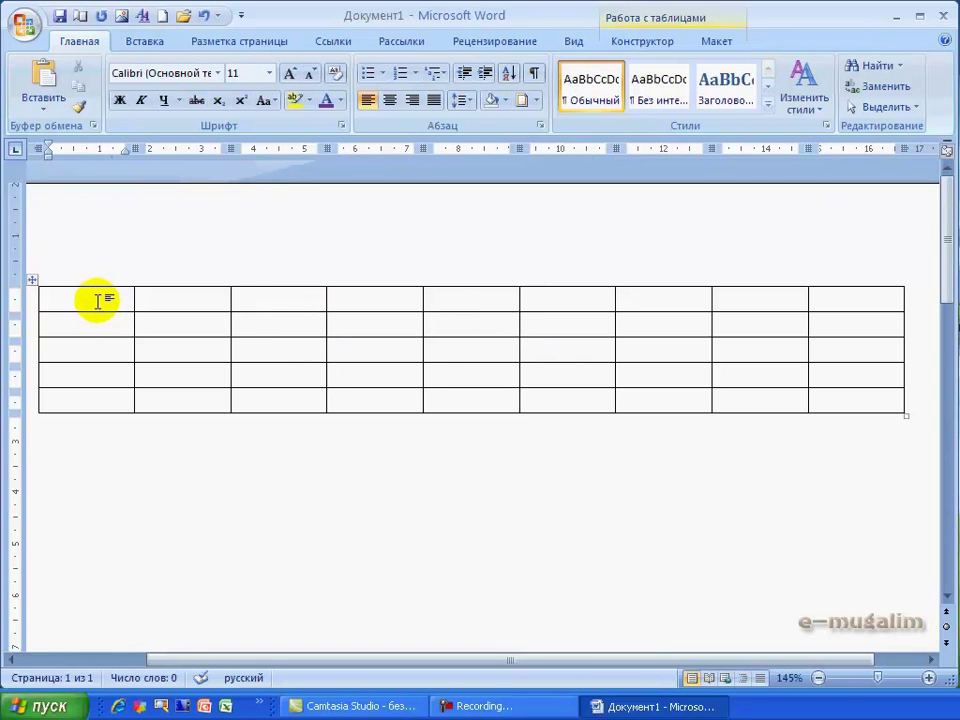
# Practise selecting the whole table, its second column, the first row's fourth cell, and a two-by-two block starting in row two, column two
pyautogui.click(33, 282)
pyautogui.click(200, 283)
pyautogui.click(264, 296)
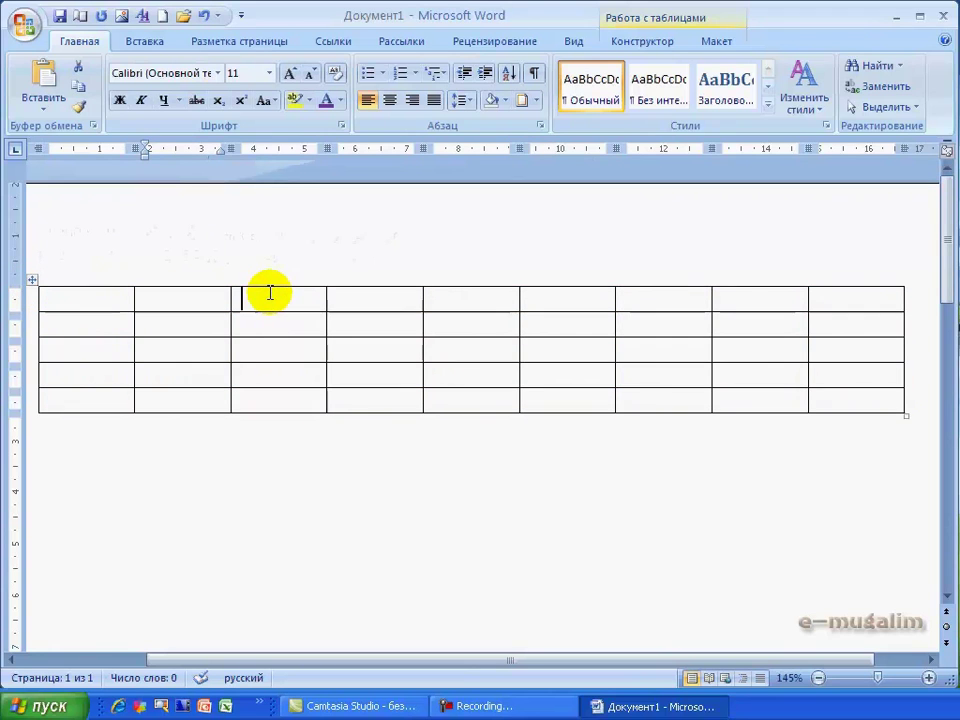
pyautogui.click(328, 300)
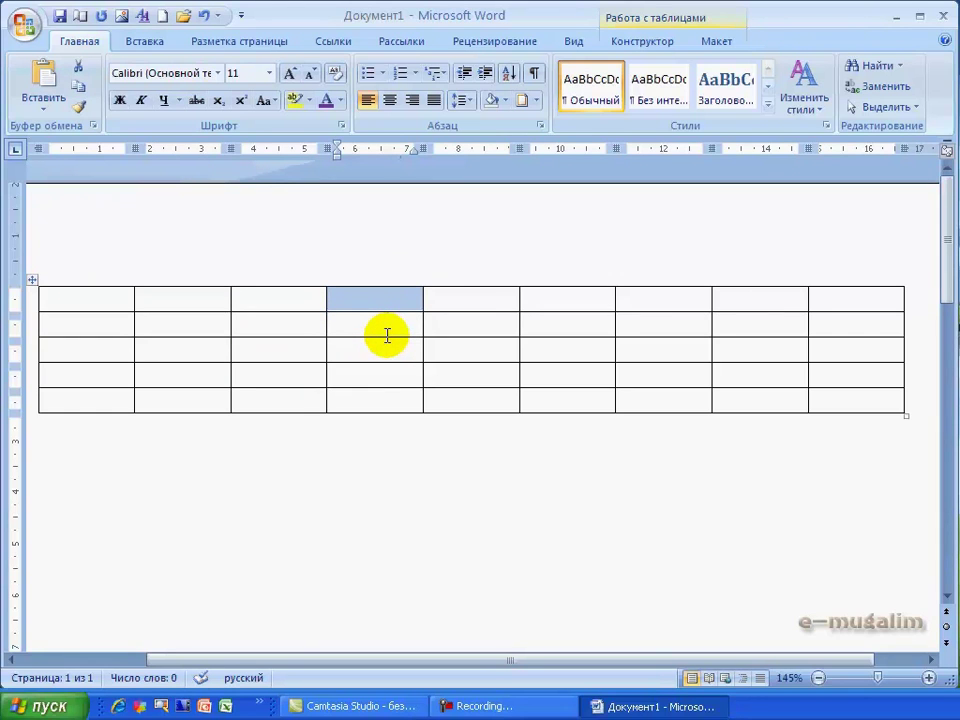
pyautogui.click(379, 304)
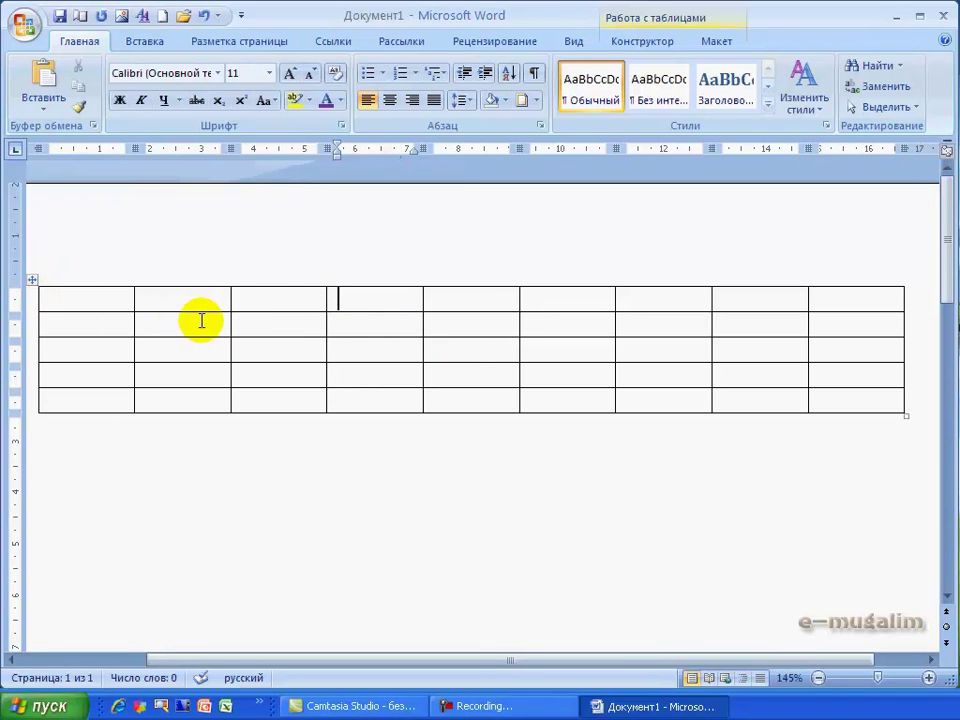
pyautogui.moveTo(174, 321); pyautogui.dragTo(300, 354)
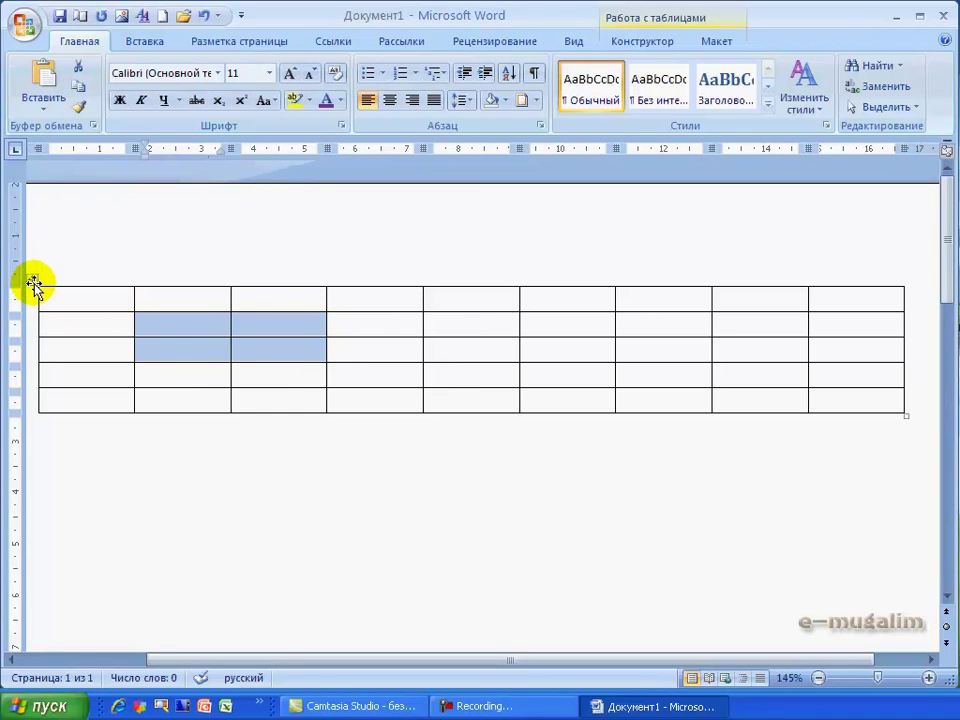
# Remove all borders from the entire five-row table
pyautogui.click(32, 284)
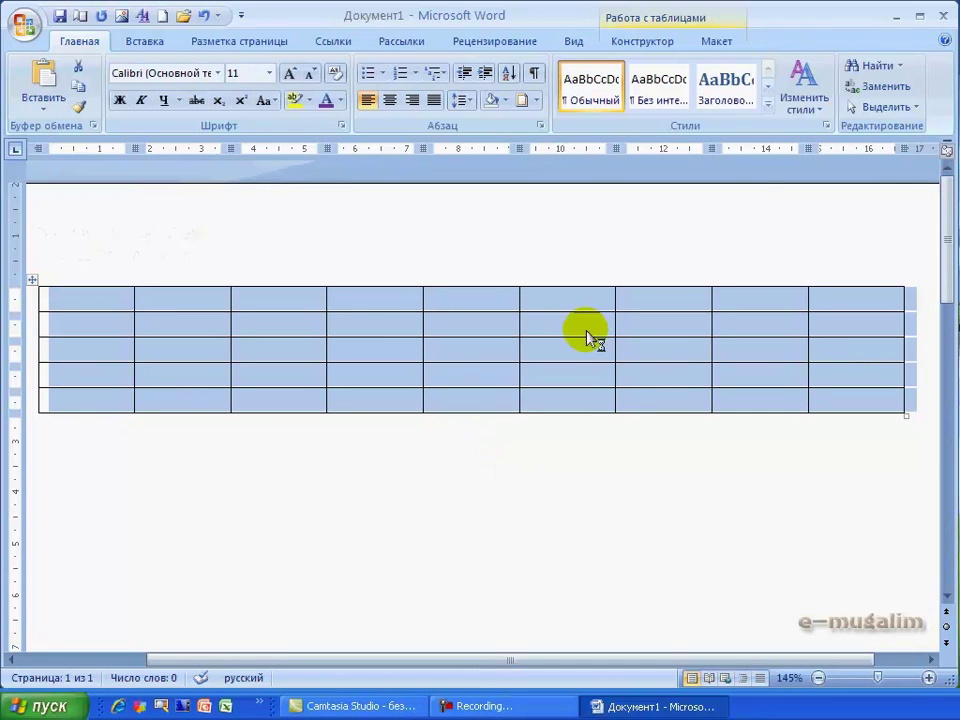
pyautogui.click(505, 101)
pyautogui.click(509, 101)
pyautogui.click(537, 102)
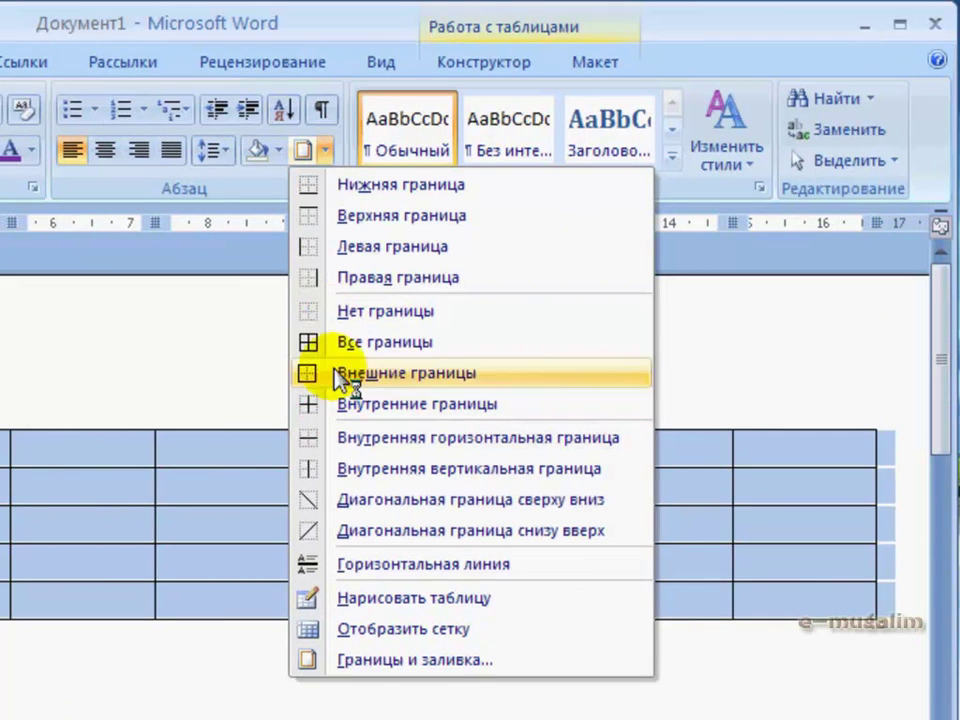
pyautogui.click(324, 312)
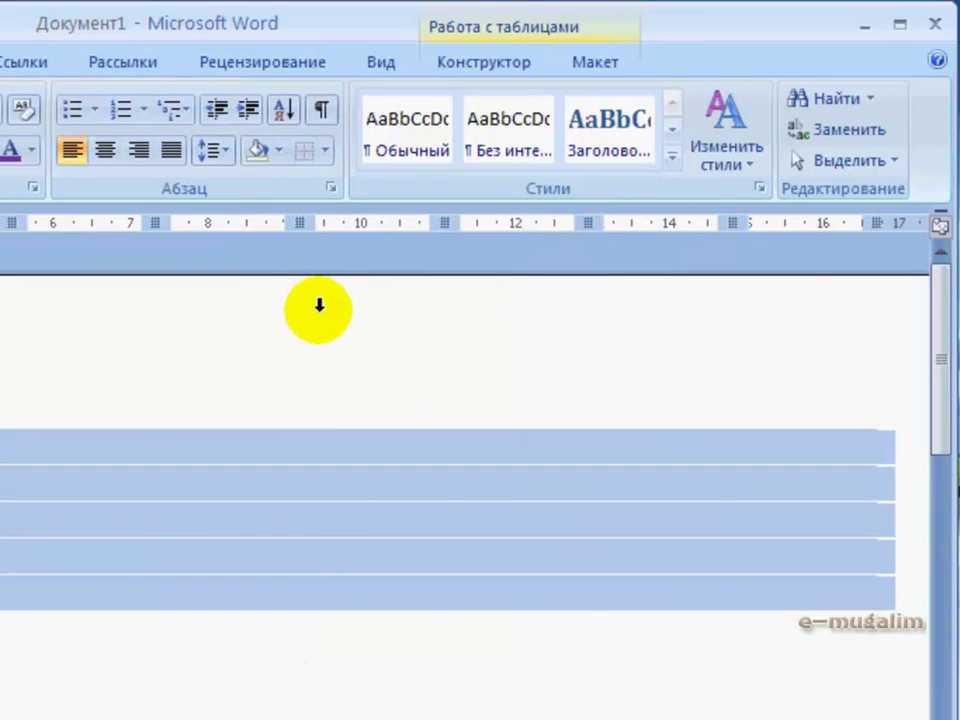
pyautogui.click(294, 560)
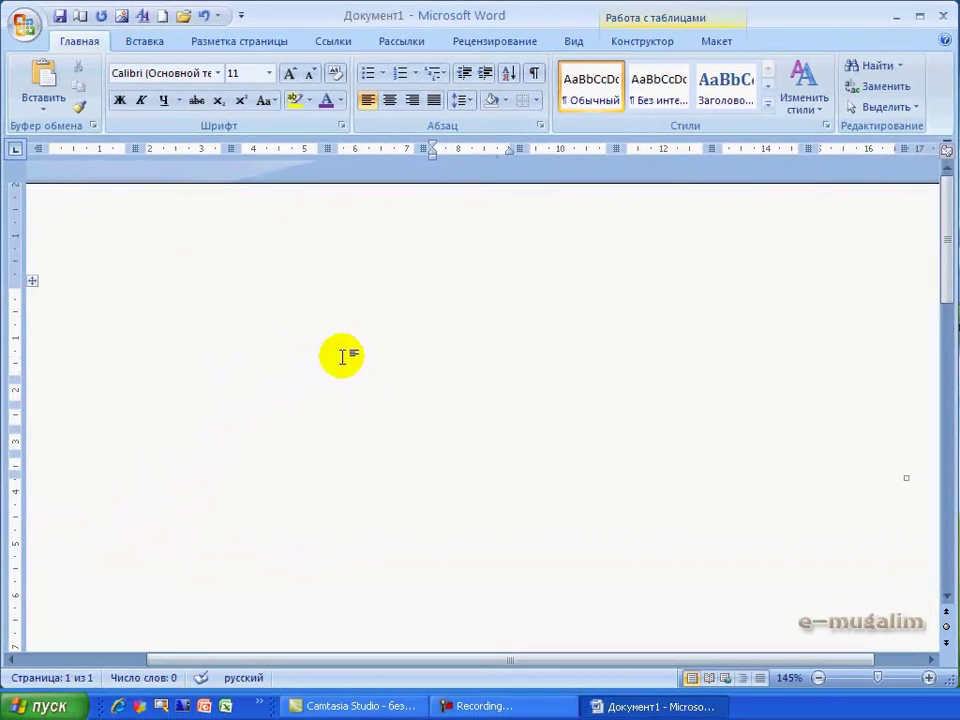
# Apply all borders to the entire borderless table
pyautogui.click(32, 284)
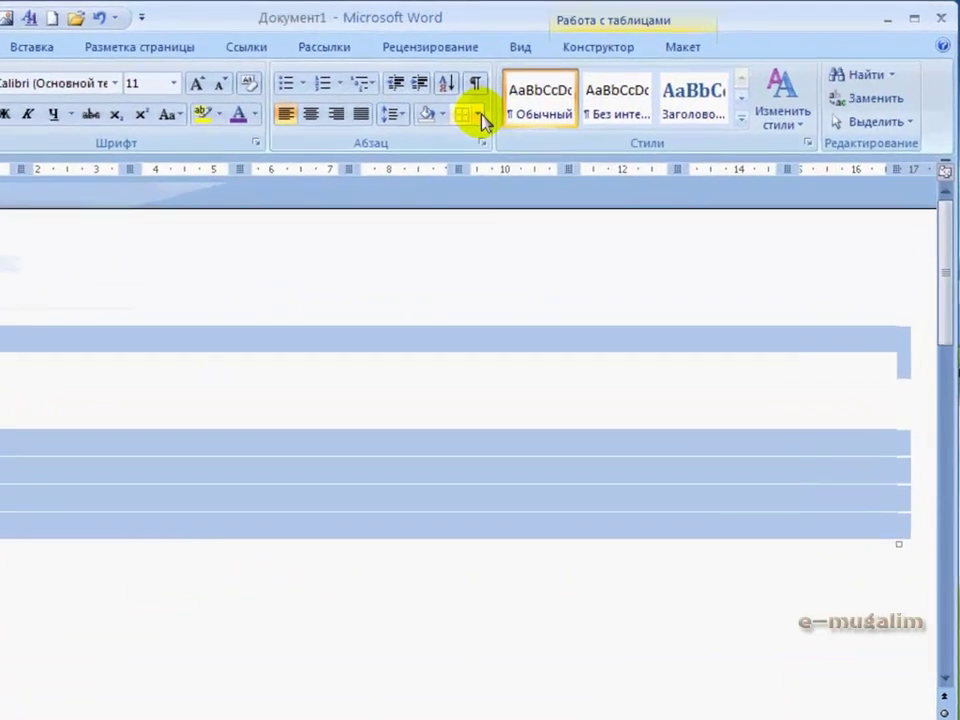
pyautogui.click(480, 119)
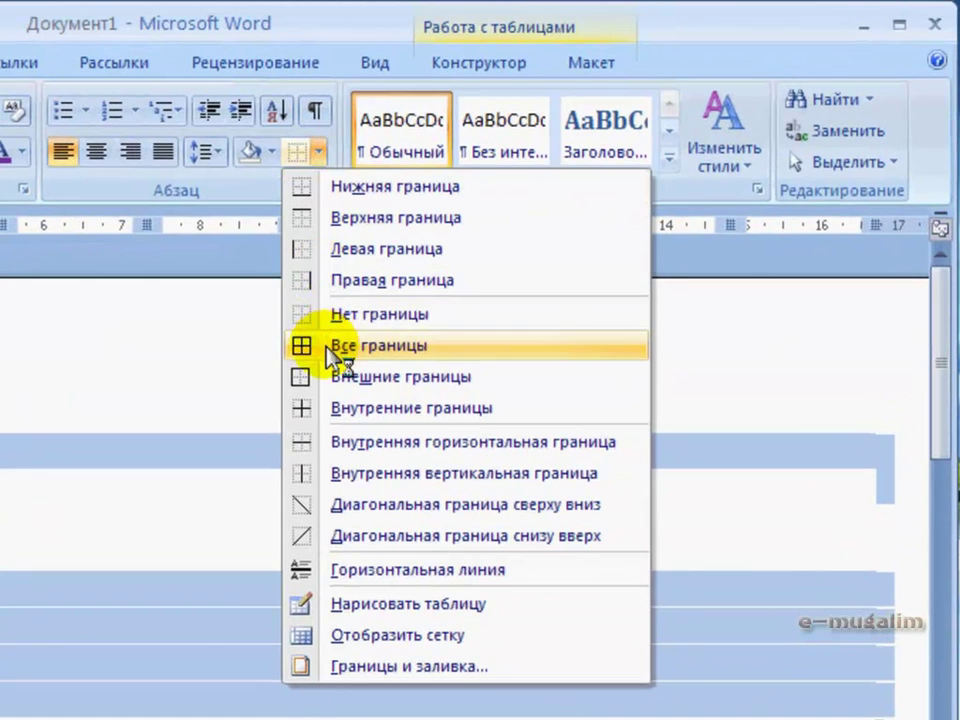
pyautogui.click(333, 347)
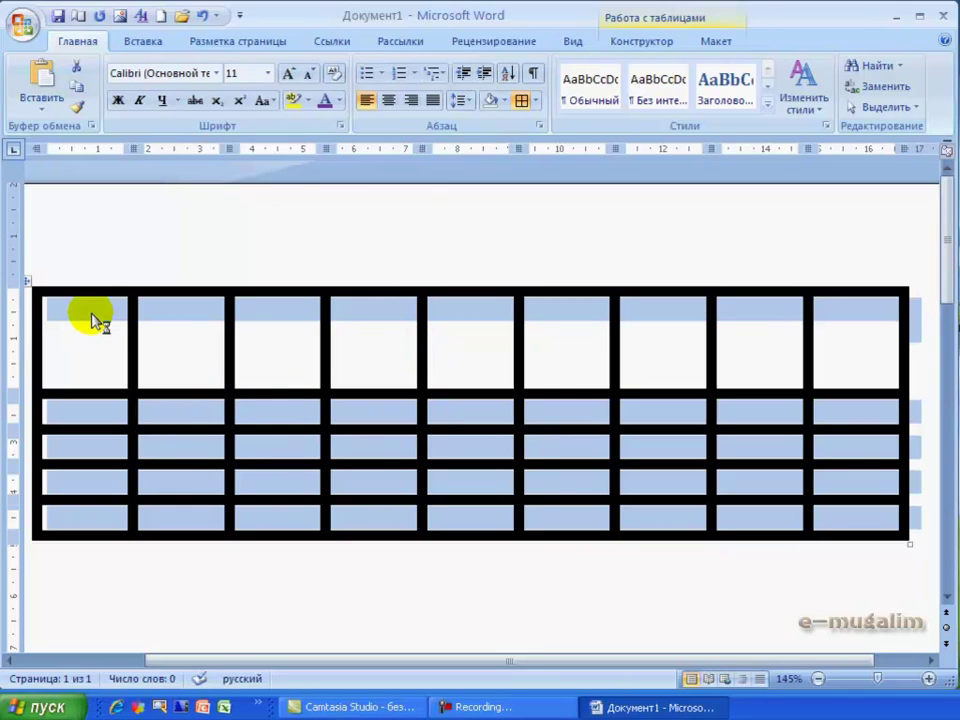
# Apply red double-wavy borders, 0.75 pt wide, to all cells of the table
pyautogui.click(537, 102)
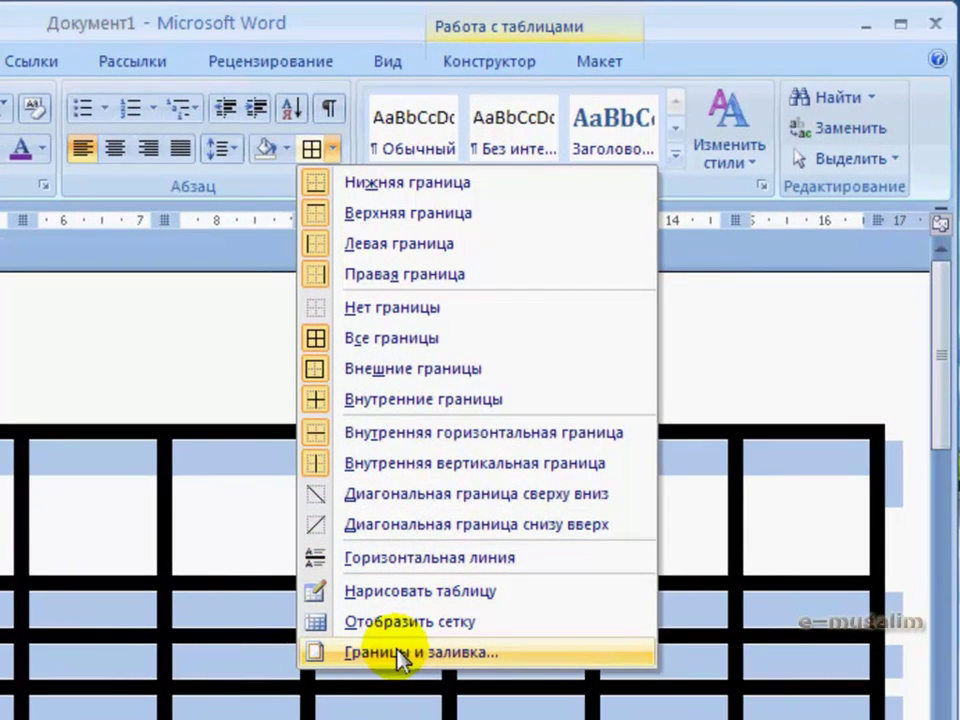
pyautogui.click(405, 656)
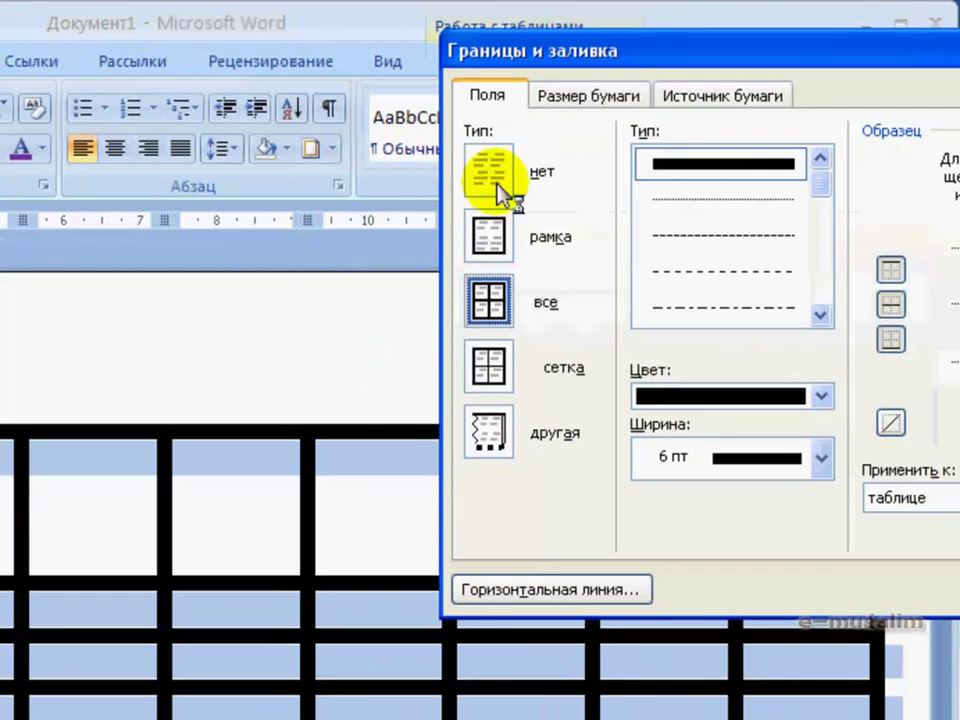
pyautogui.moveTo(782, 39)
pyautogui.mouseDown()
pyautogui.moveTo(735, 290)
pyautogui.moveTo(619, 193)
pyautogui.moveTo(831, 94)
pyautogui.moveTo(859, 107)
pyautogui.mouseUp()
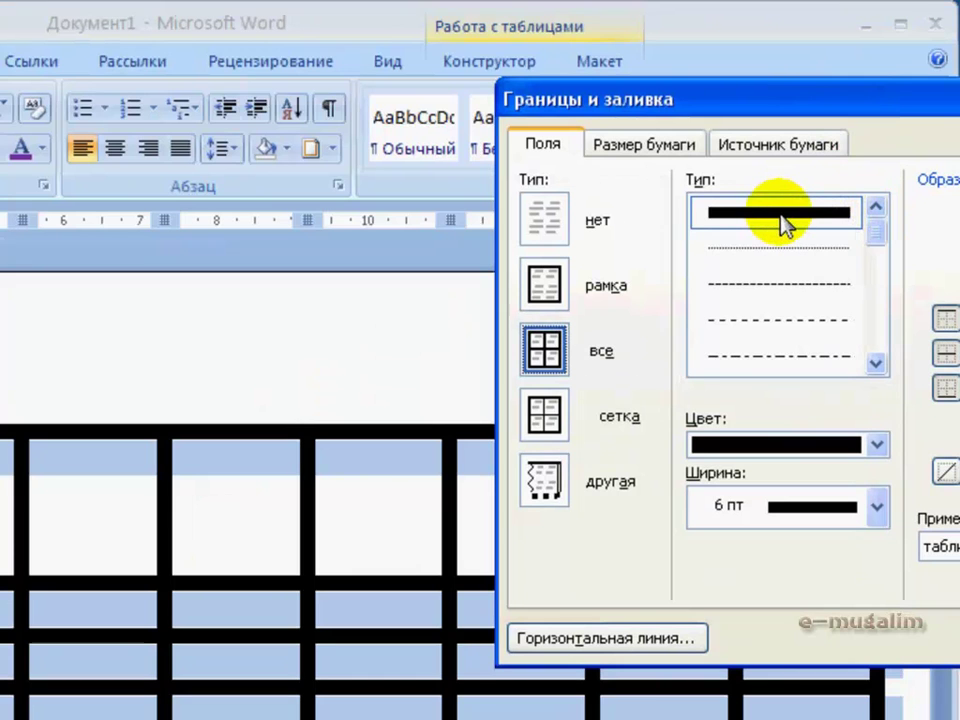
pyautogui.moveTo(878, 240); pyautogui.dragTo(881, 326)
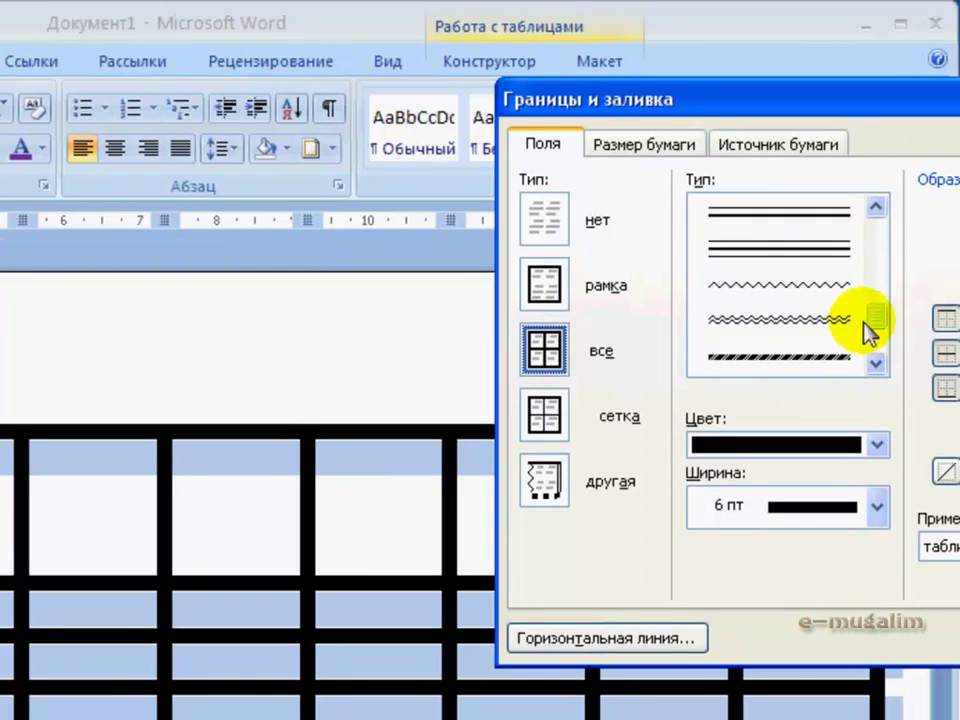
pyautogui.click(808, 330)
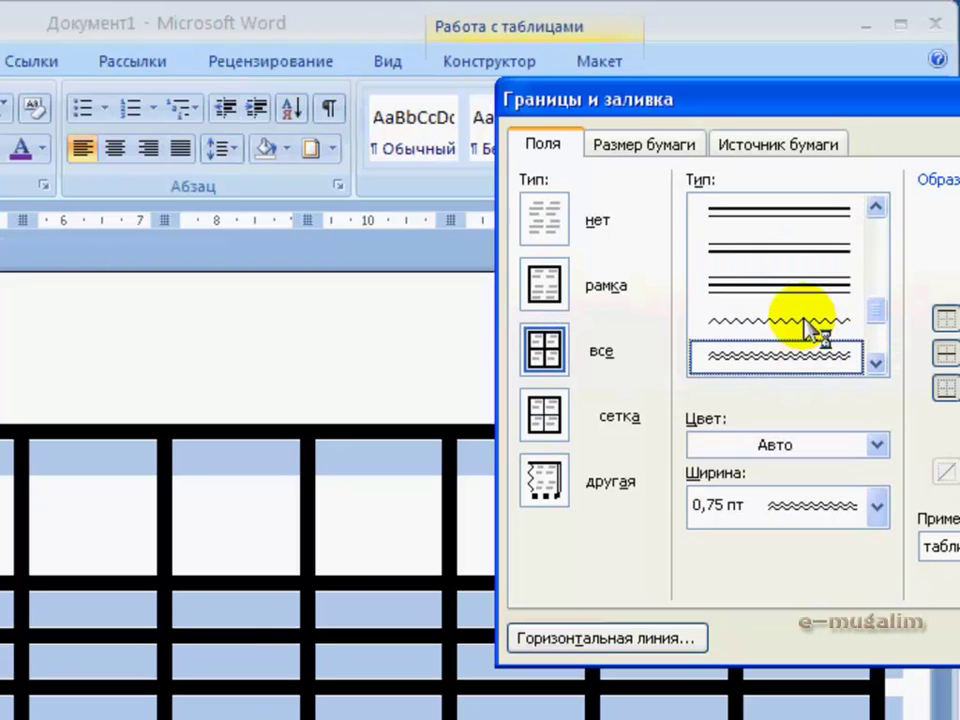
pyautogui.click(876, 446)
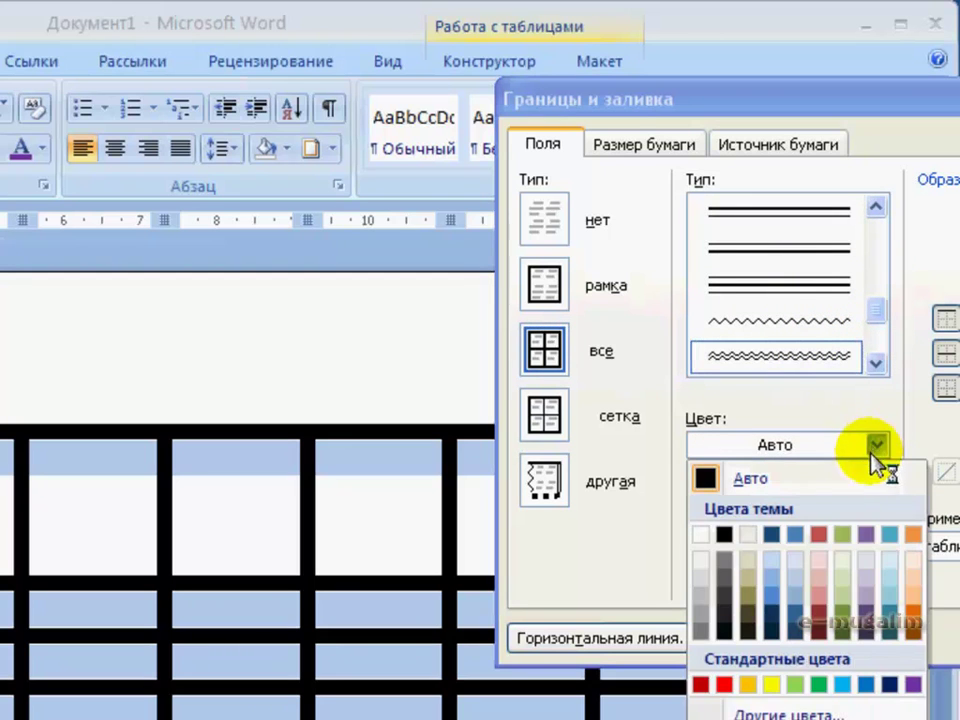
pyautogui.click(724, 685)
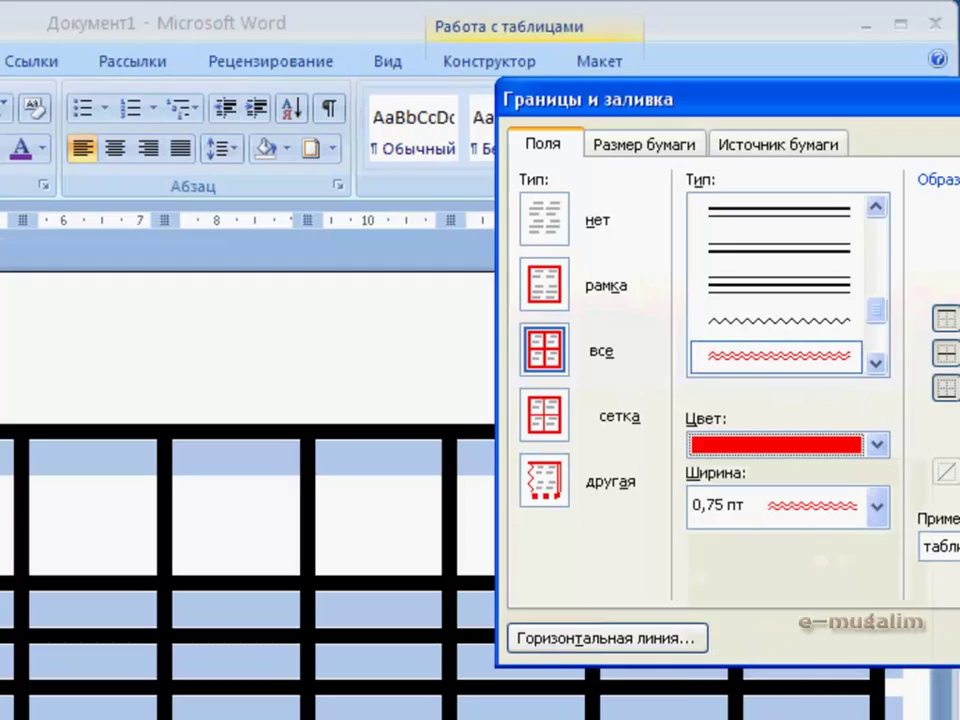
pyautogui.press('Return')
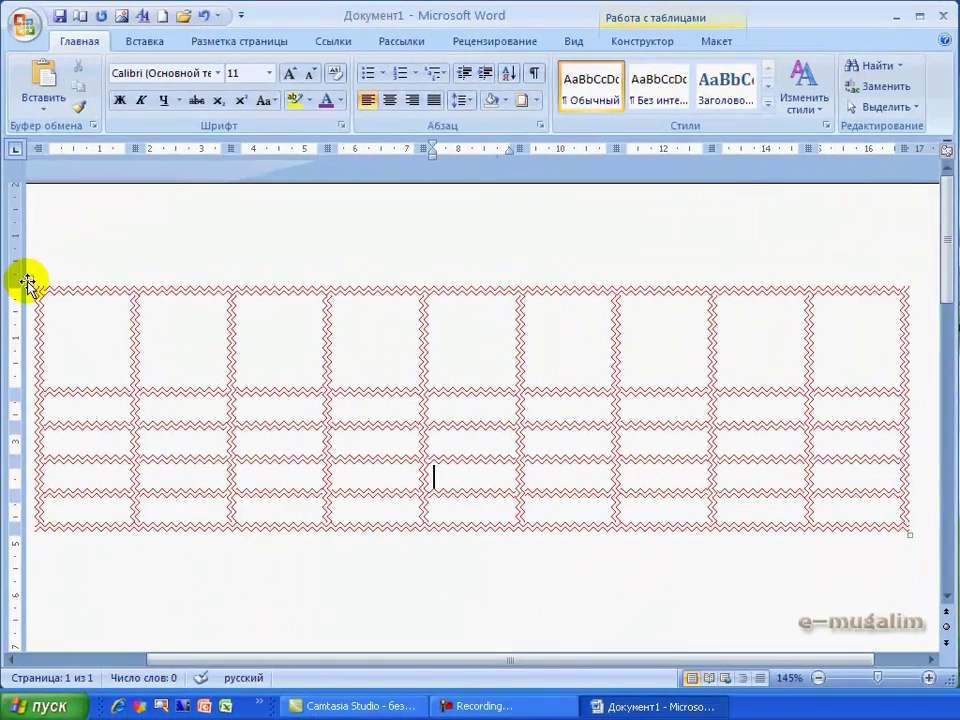
# Choose the diagonally striped 3 pt line style for all borders of the entire table
pyautogui.click(27, 284)
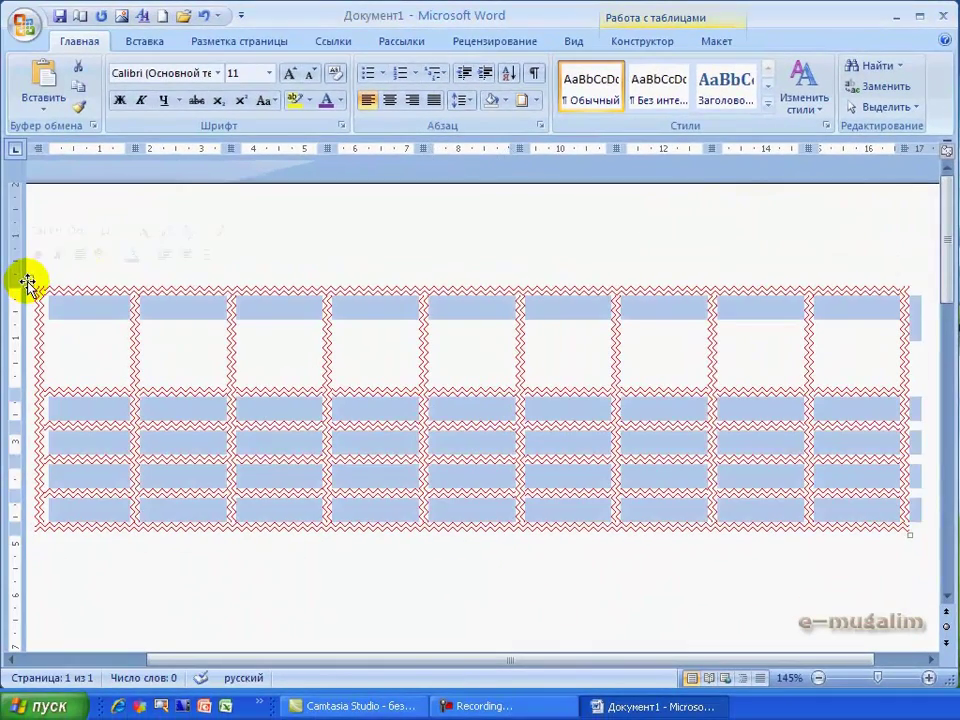
pyautogui.click(536, 101)
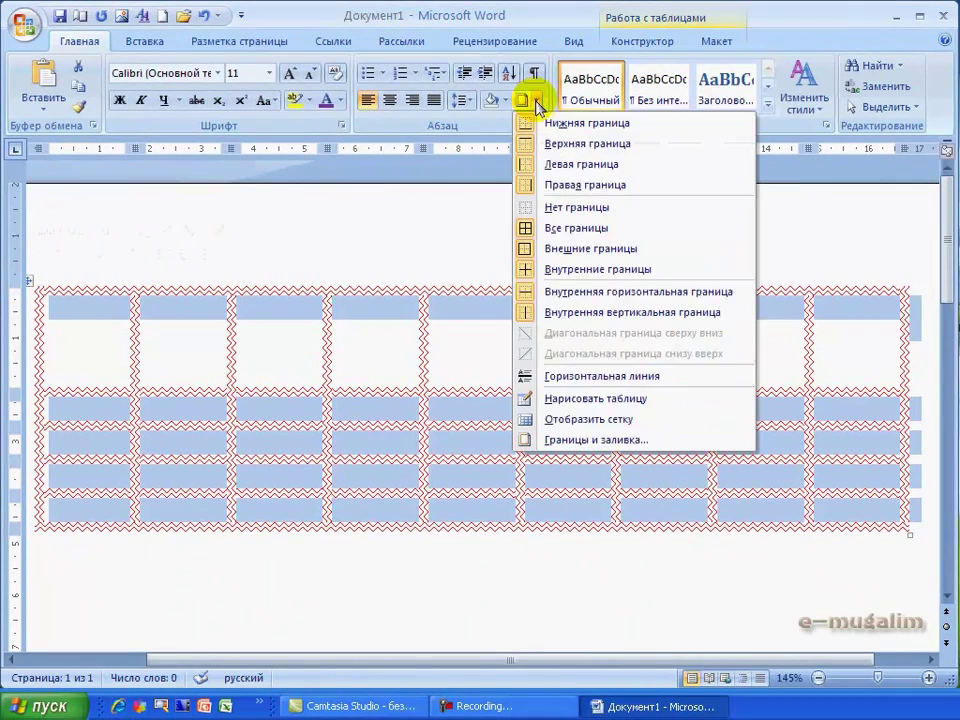
pyautogui.click(563, 441)
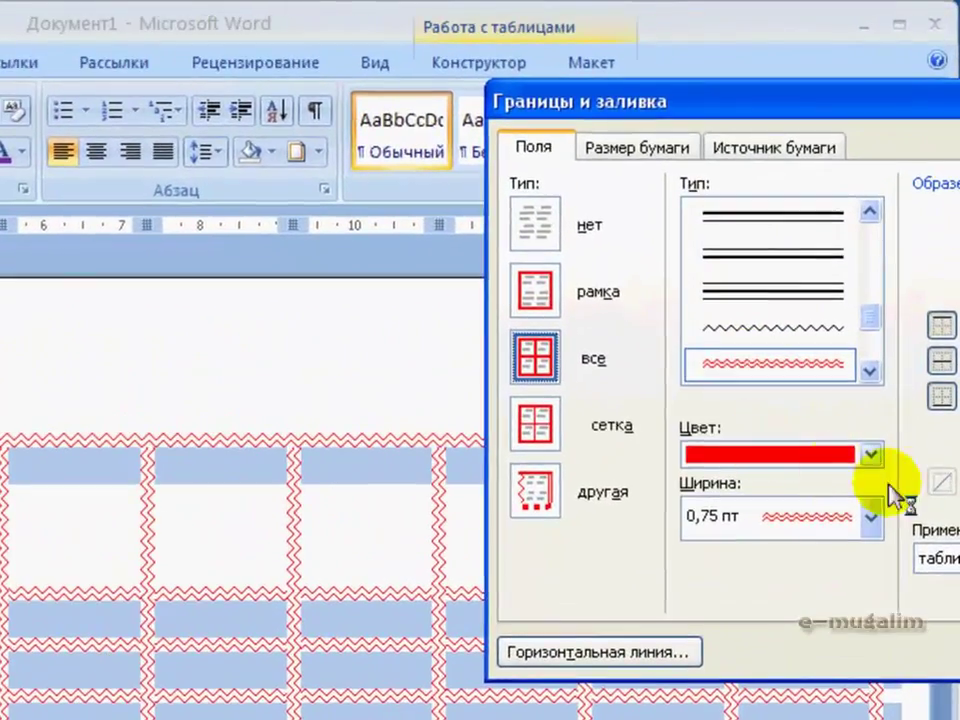
pyautogui.click(870, 518)
pyautogui.click(870, 518)
pyautogui.click(871, 454)
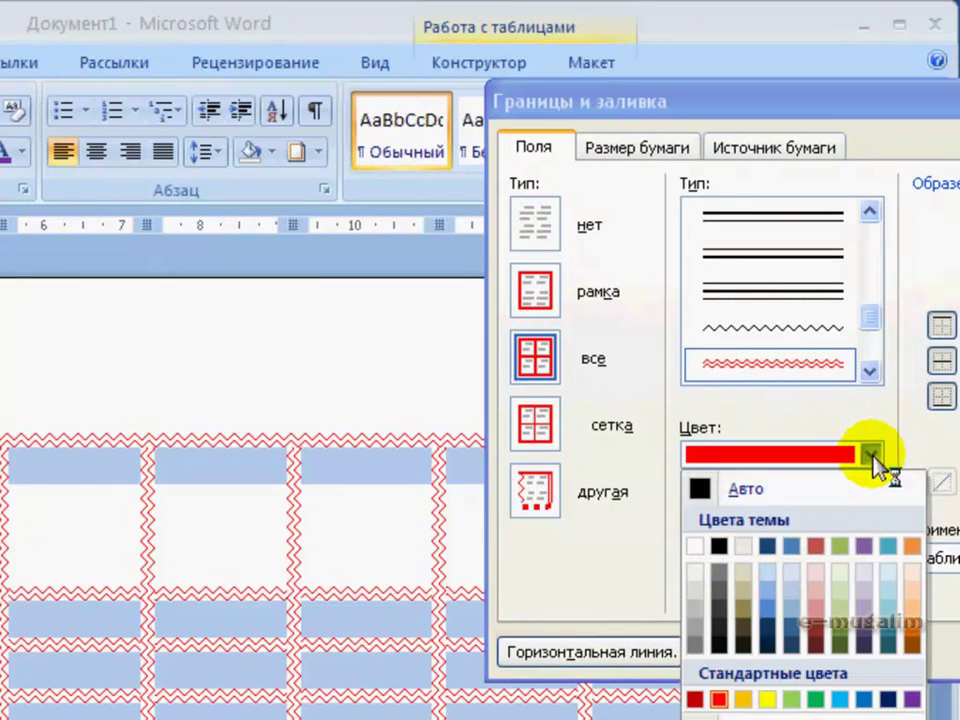
pyautogui.click(869, 371)
pyautogui.click(869, 371)
pyautogui.click(869, 371)
pyautogui.click(869, 371)
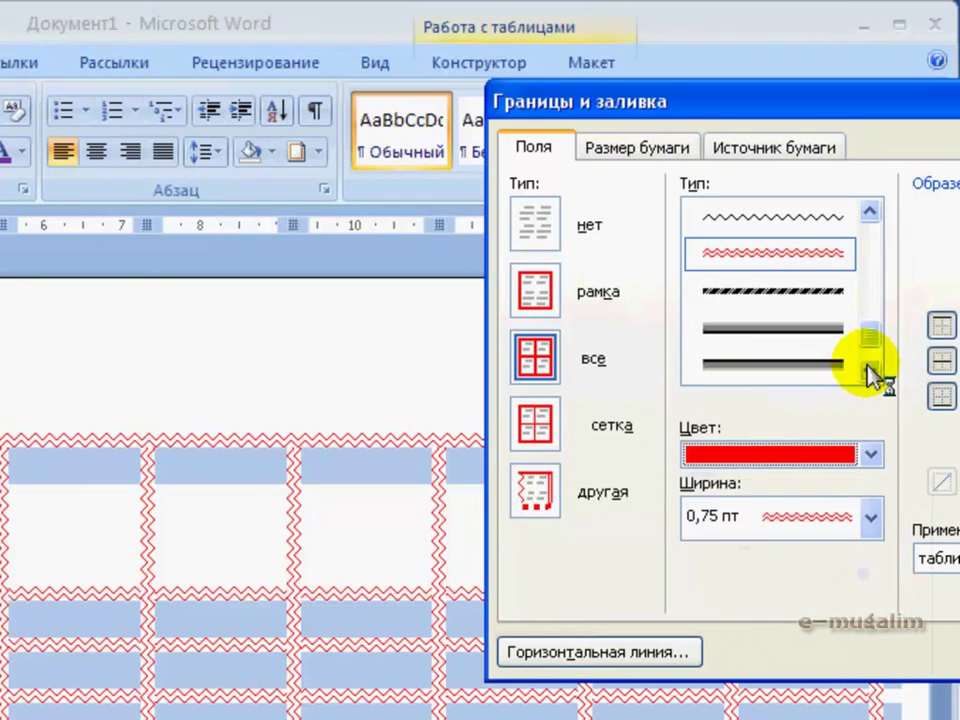
pyautogui.click(800, 290)
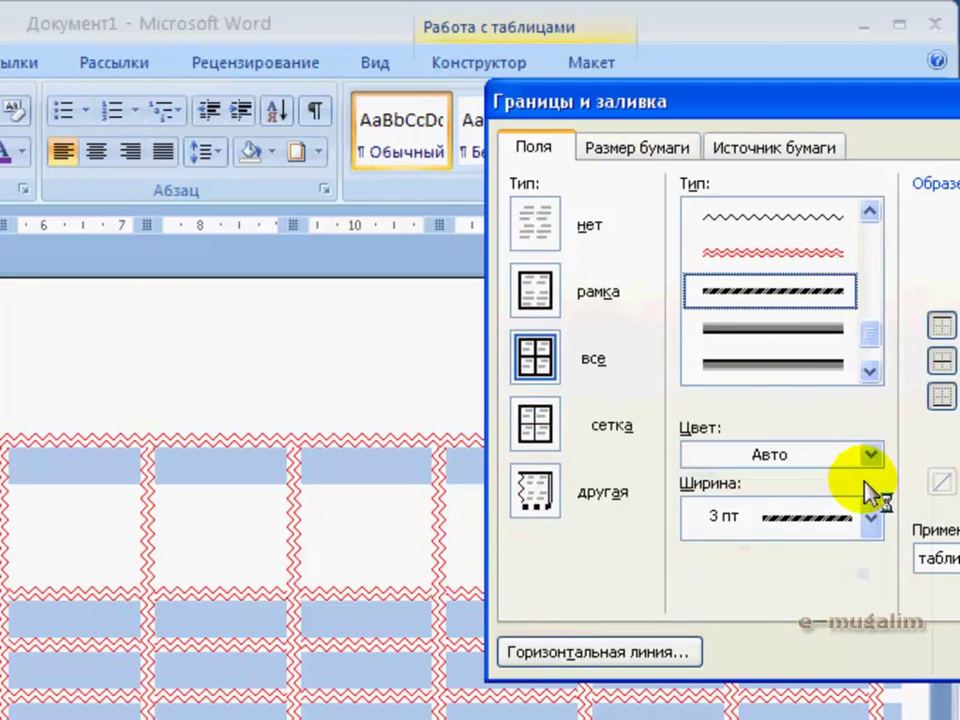
pyautogui.click(871, 526)
pyautogui.click(871, 524)
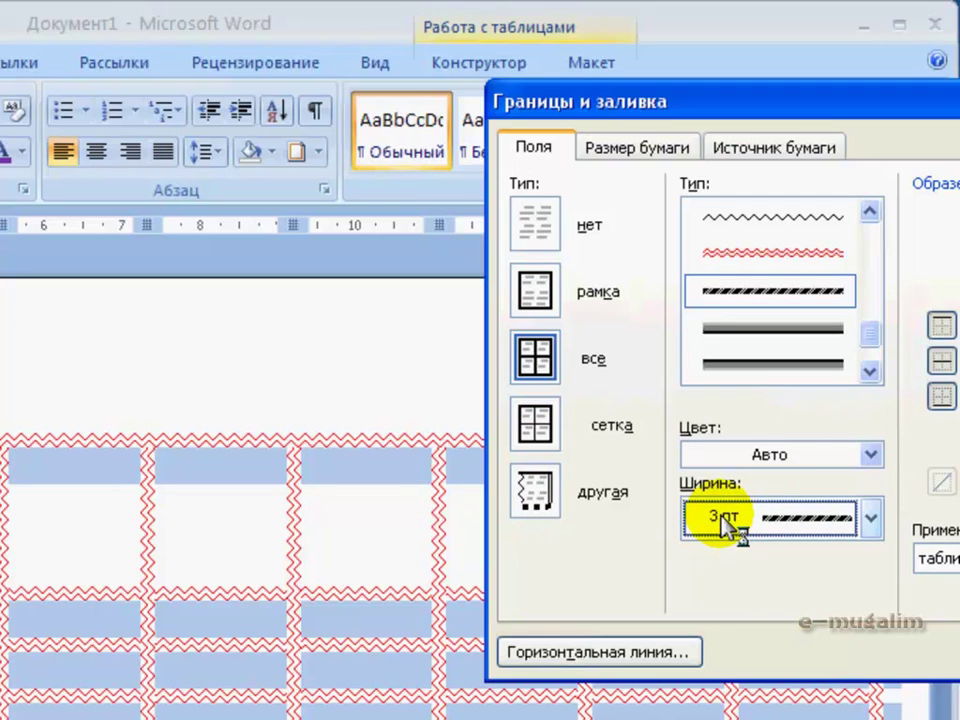
# Colour the striped border line dark red and apply it to the whole table
pyautogui.click(871, 456)
pyautogui.click(871, 456)
pyautogui.click(871, 456)
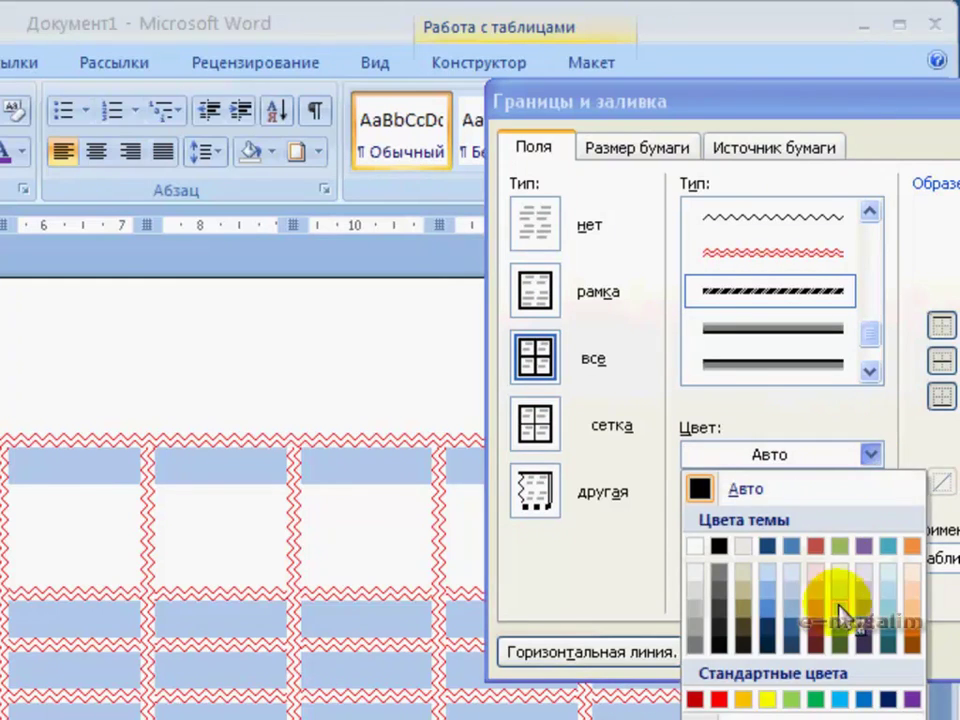
pyautogui.click(822, 634)
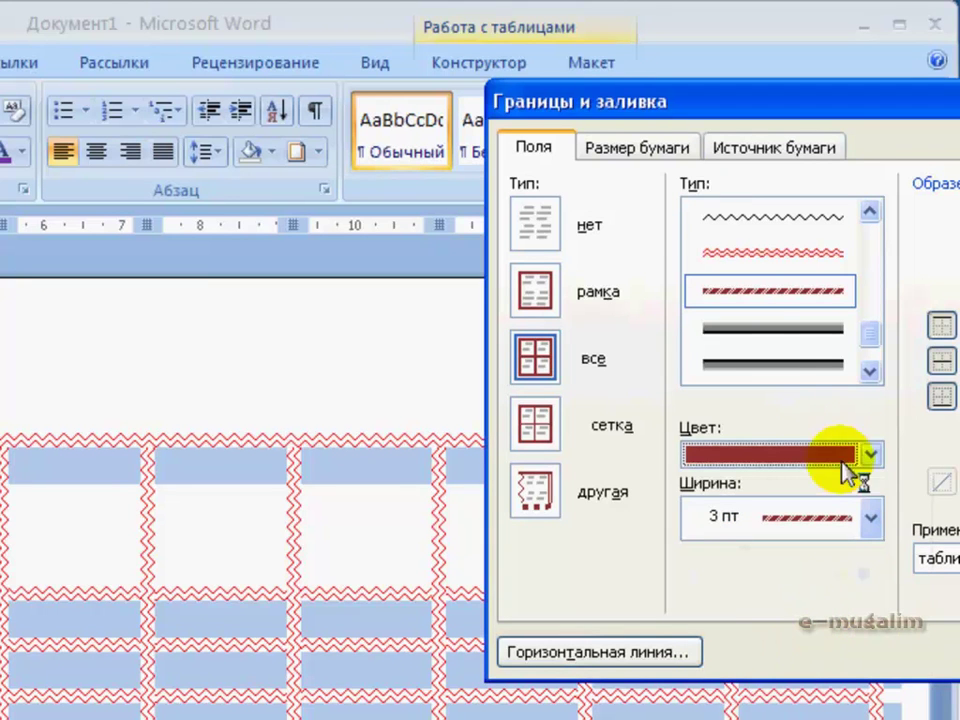
pyautogui.press('Return')
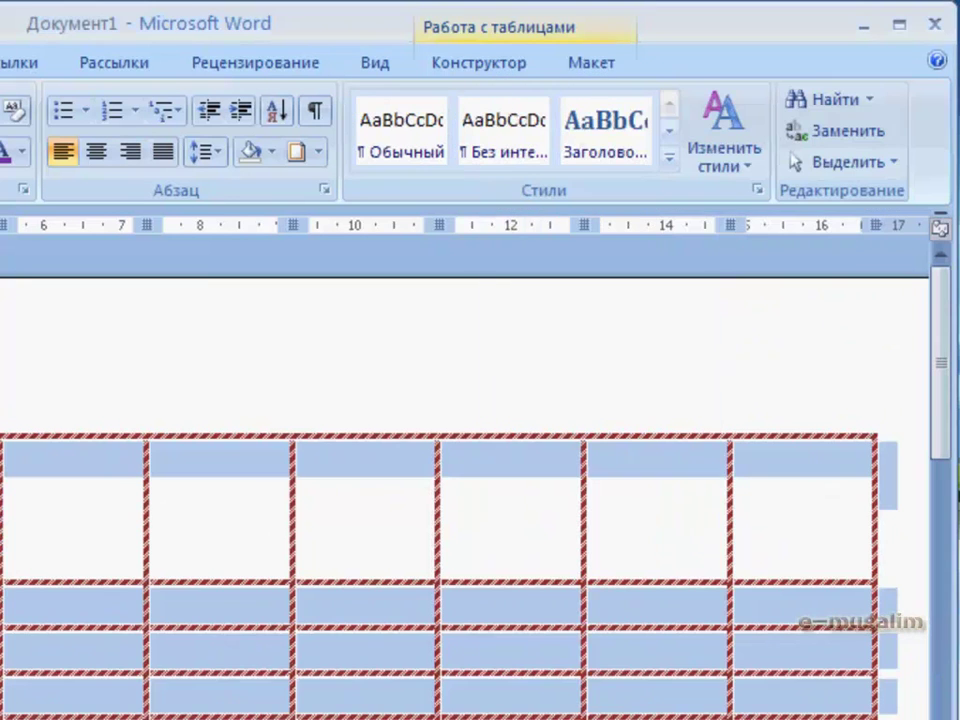
pyautogui.click(200, 345)
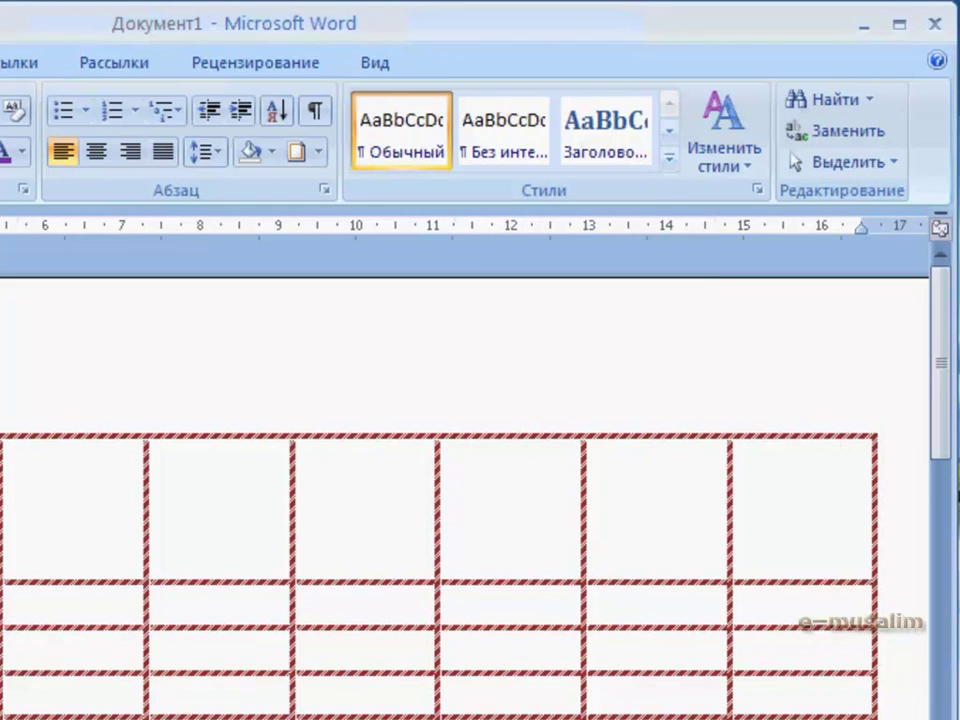
# Apply finely dashed 0.5 pt borders in the automatic colour to the entire table
pyautogui.hotkey('ctrl', 'a')
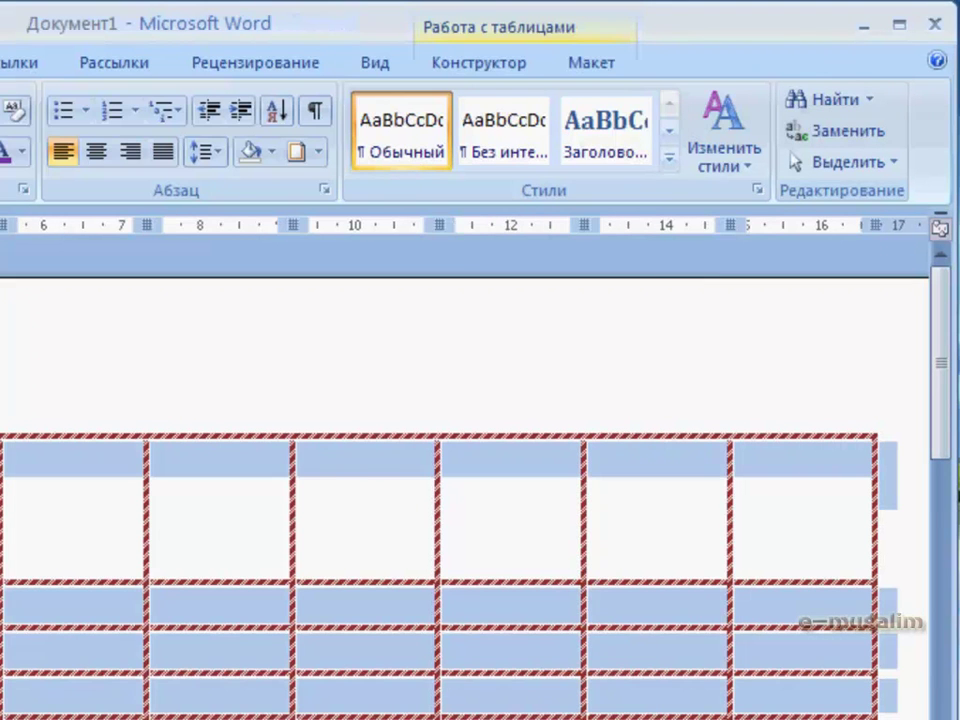
pyautogui.click(318, 151)
pyautogui.click(388, 668)
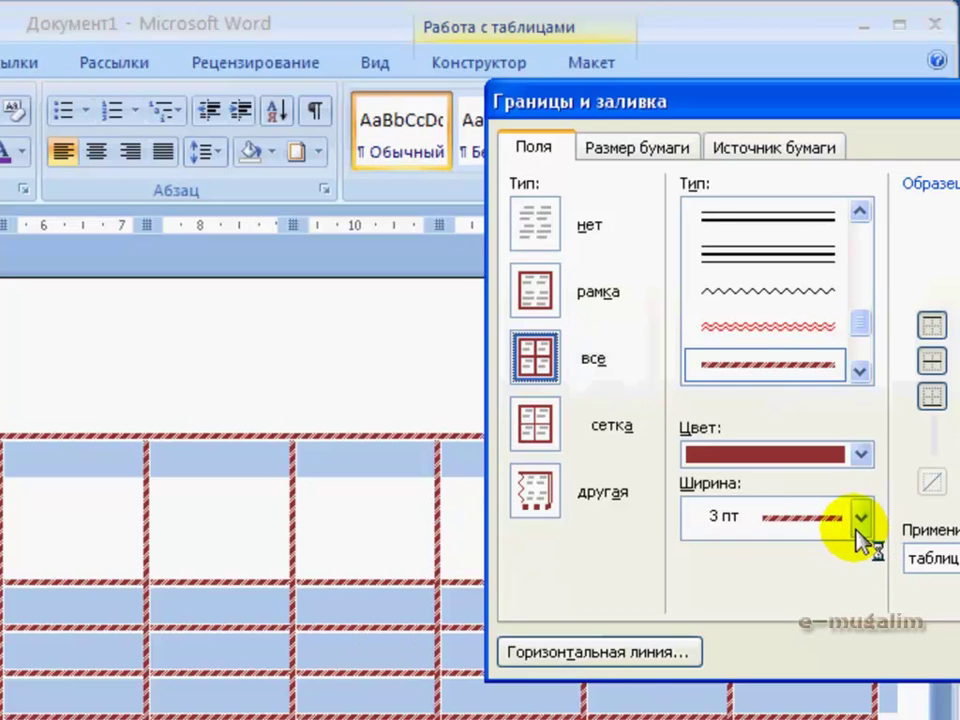
pyautogui.moveTo(859, 321); pyautogui.dragTo(859, 221)
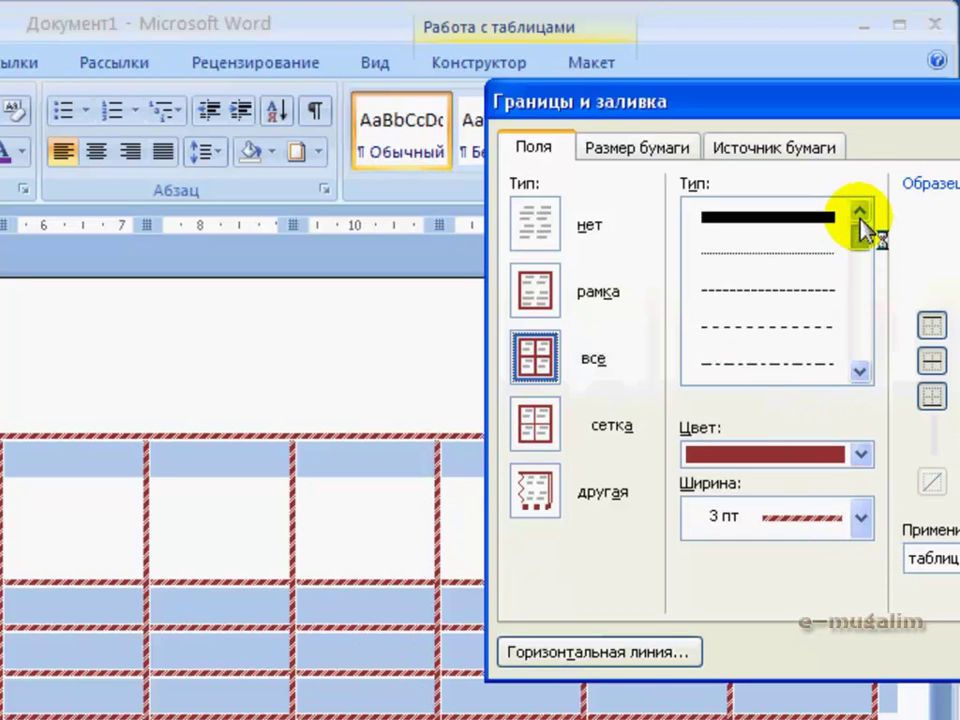
pyautogui.click(825, 292)
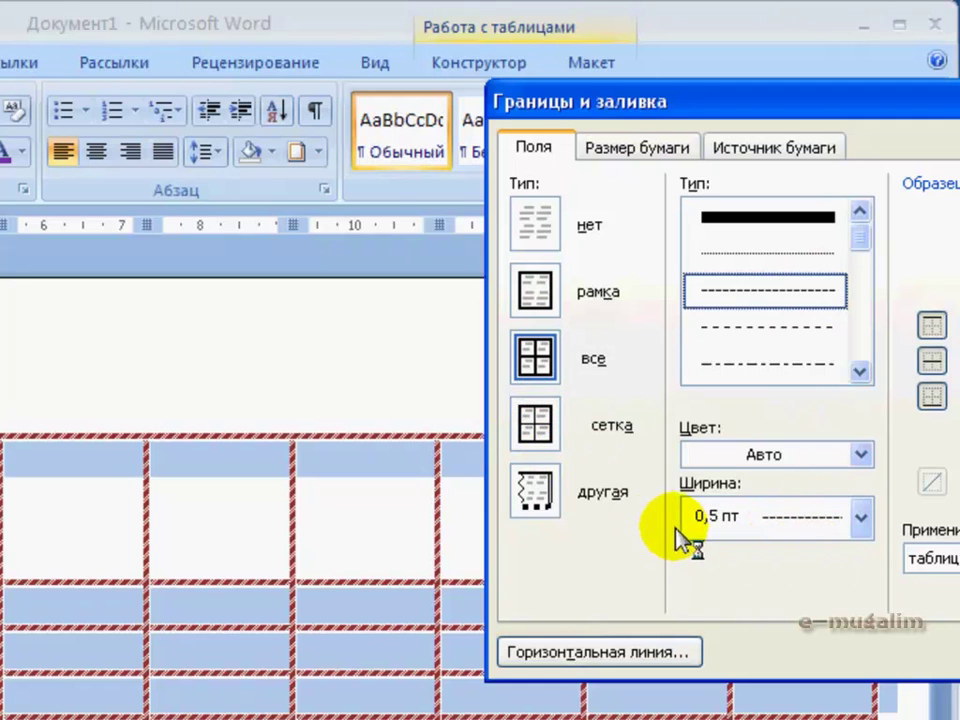
pyautogui.press('Return')
pyautogui.click(392, 666)
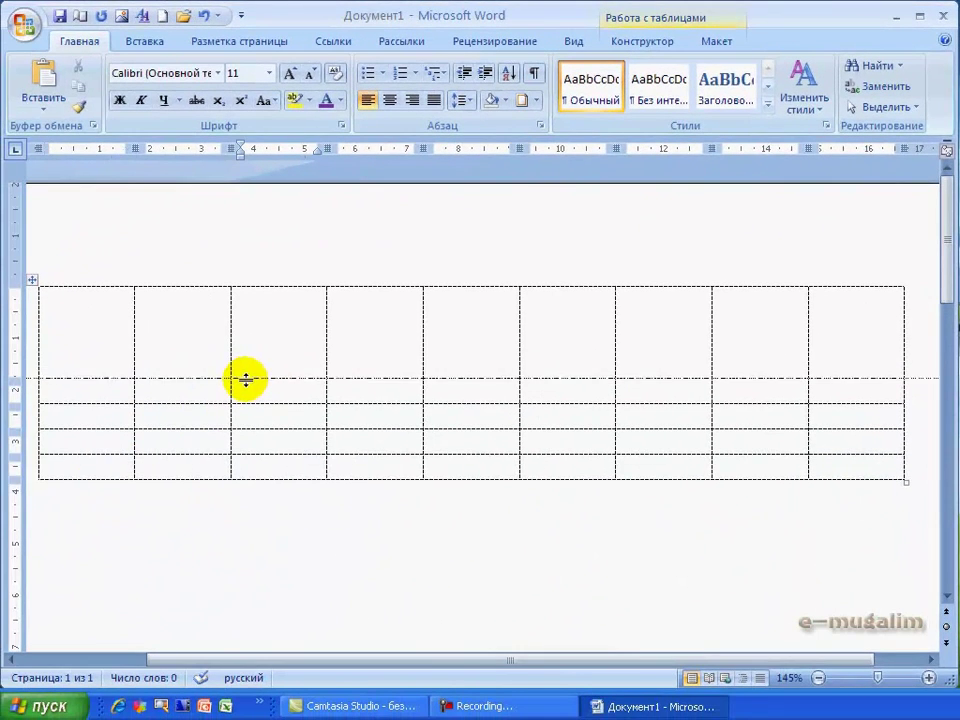
# Reduce the first row's height to about 1 cm and shade its third cell dark purple
pyautogui.moveTo(246, 380); pyautogui.dragTo(244, 339)
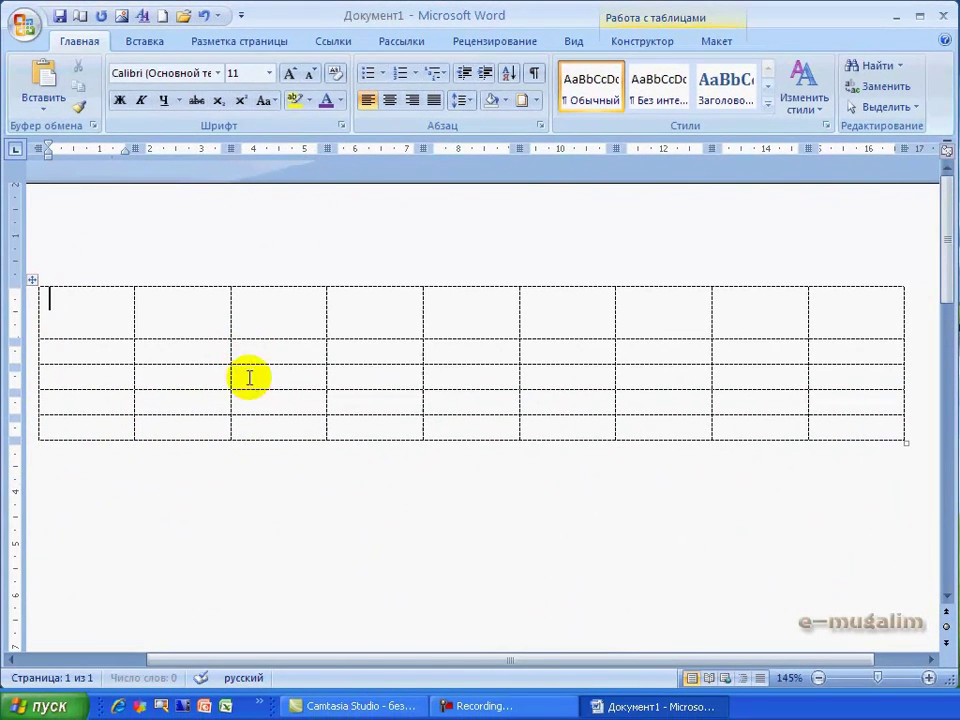
pyautogui.click(257, 322)
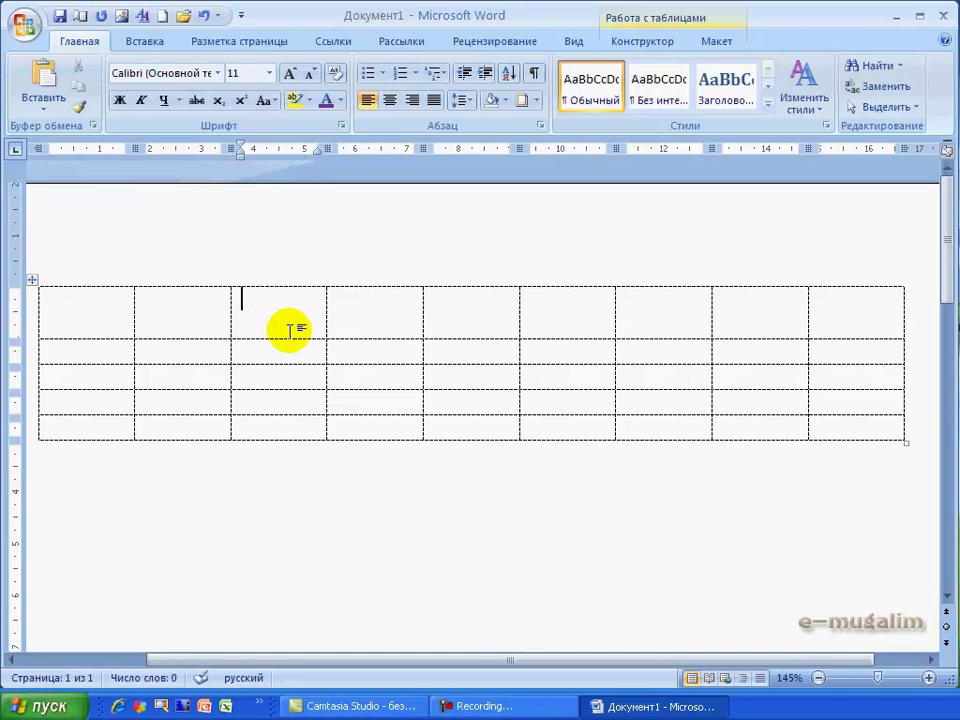
pyautogui.click(507, 101)
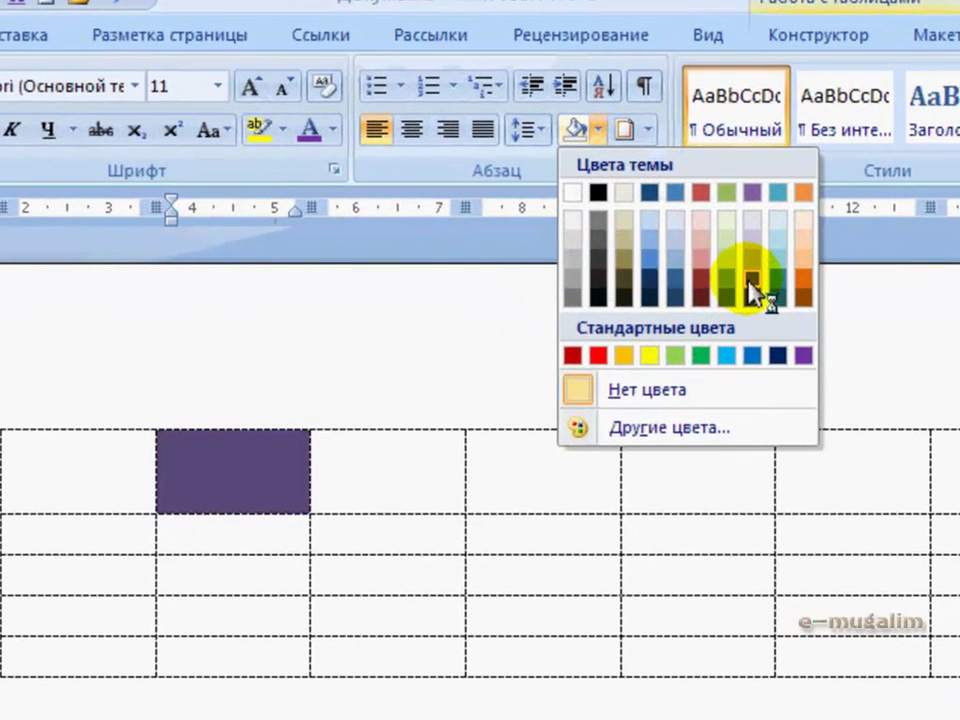
pyautogui.click(752, 296)
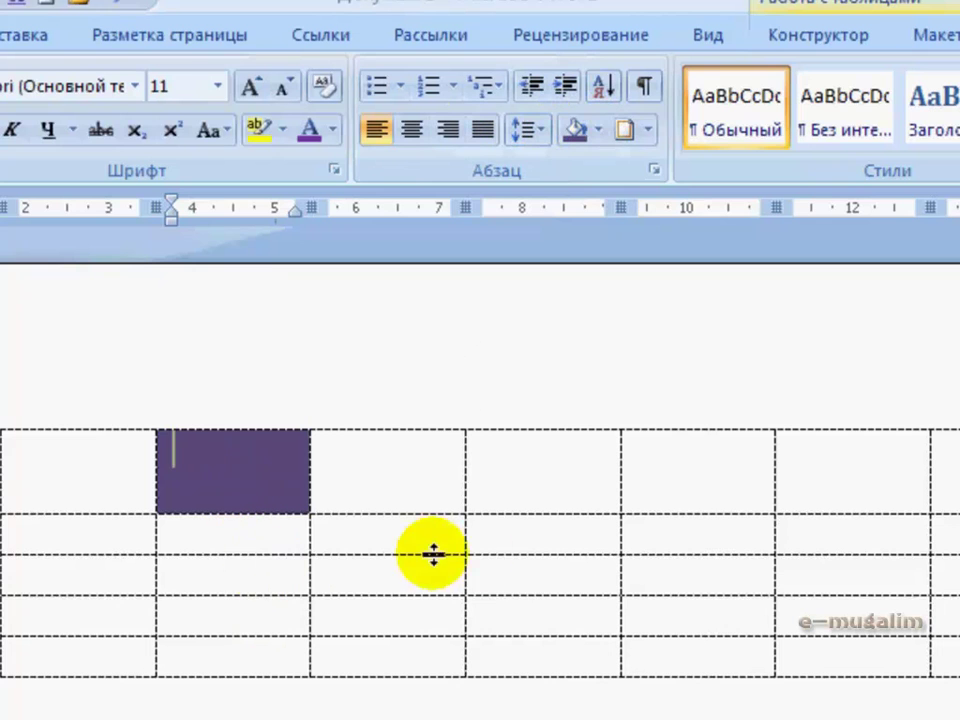
# Shade the cell in row three, column five orange, and the entire sixth column light olive green
pyautogui.click(506, 578)
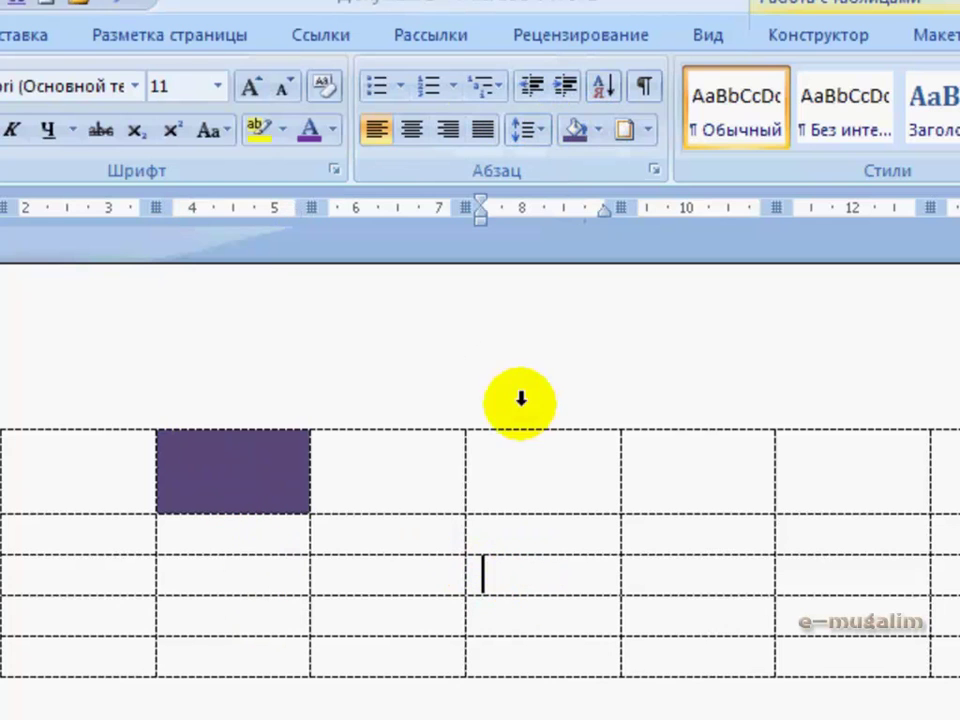
pyautogui.click(600, 130)
pyautogui.click(622, 357)
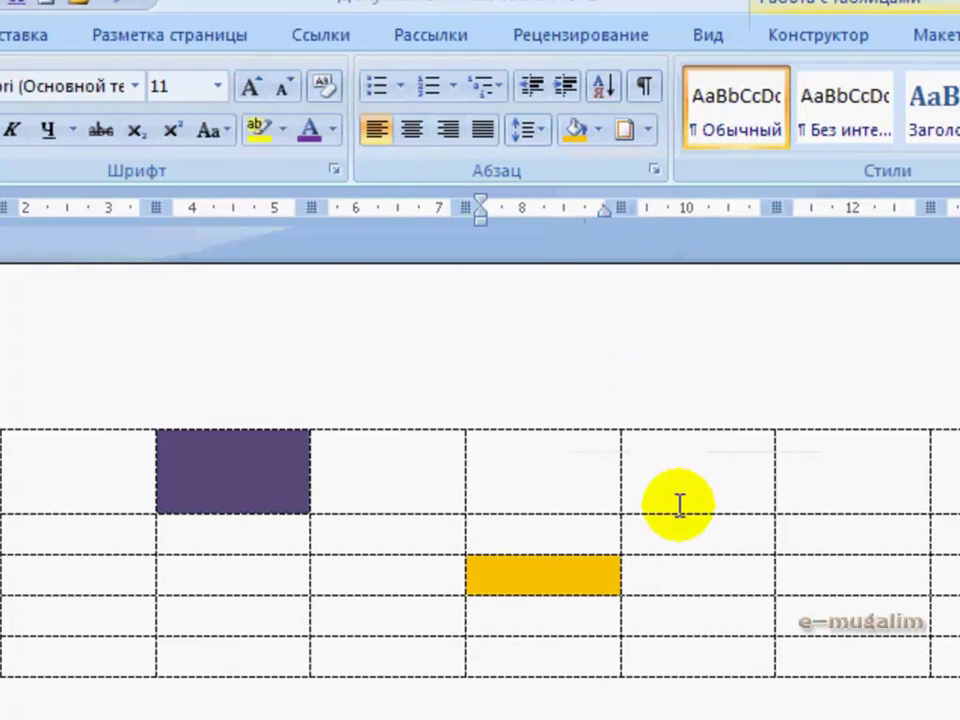
pyautogui.moveTo(681, 461); pyautogui.dragTo(684, 622)
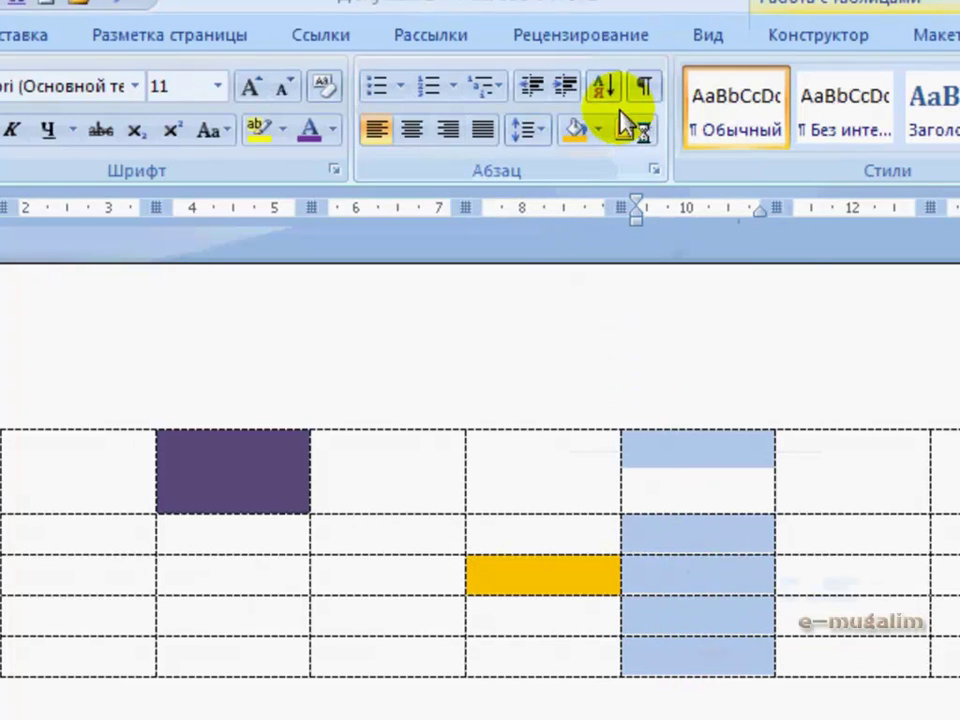
pyautogui.click(599, 130)
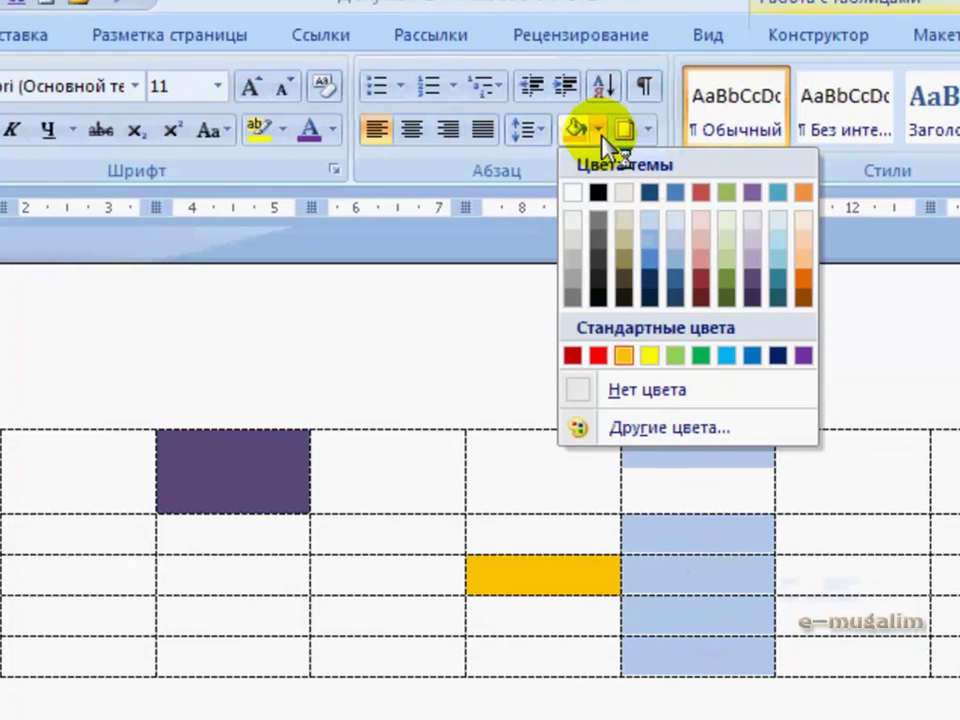
pyautogui.click(725, 266)
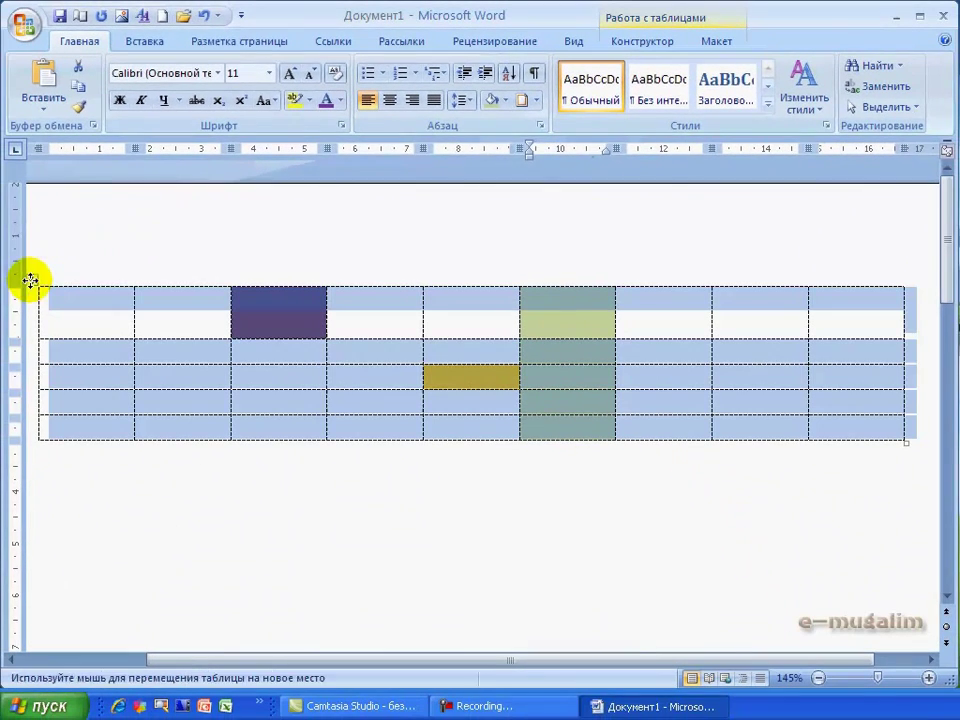
# Shade the entire table yellow and clear the selection
pyautogui.click(31, 280)
pyautogui.click(506, 101)
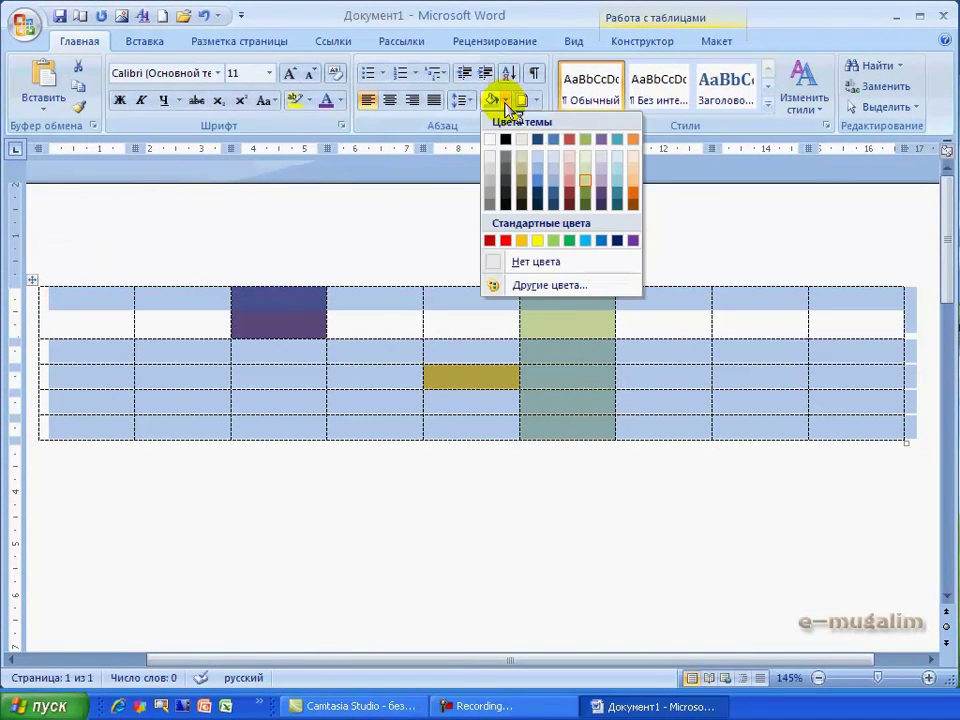
pyautogui.click(538, 241)
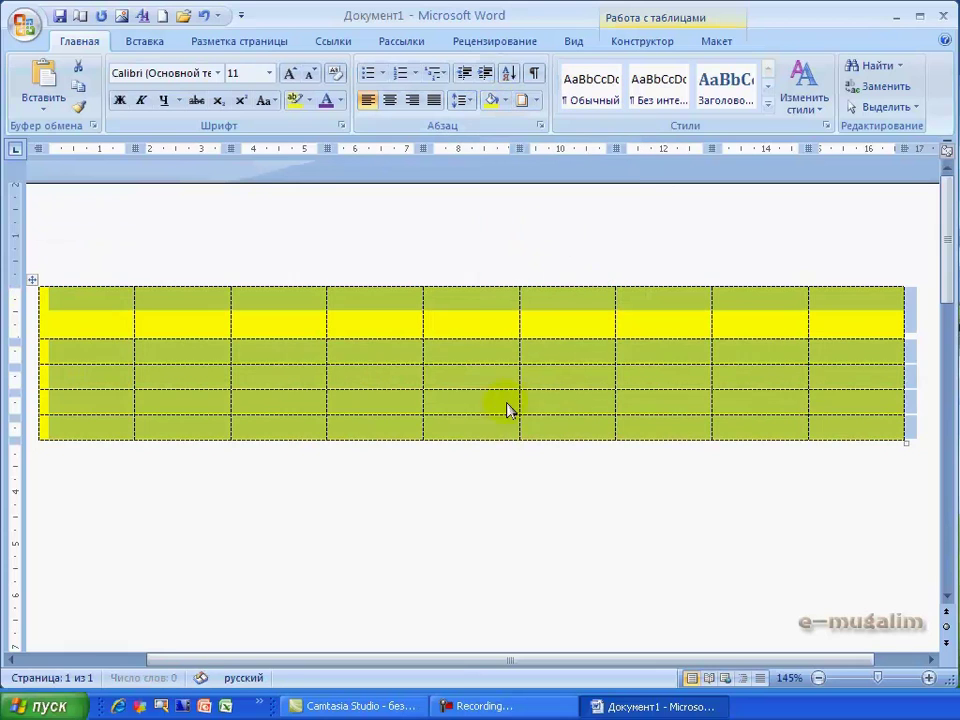
pyautogui.click(537, 330)
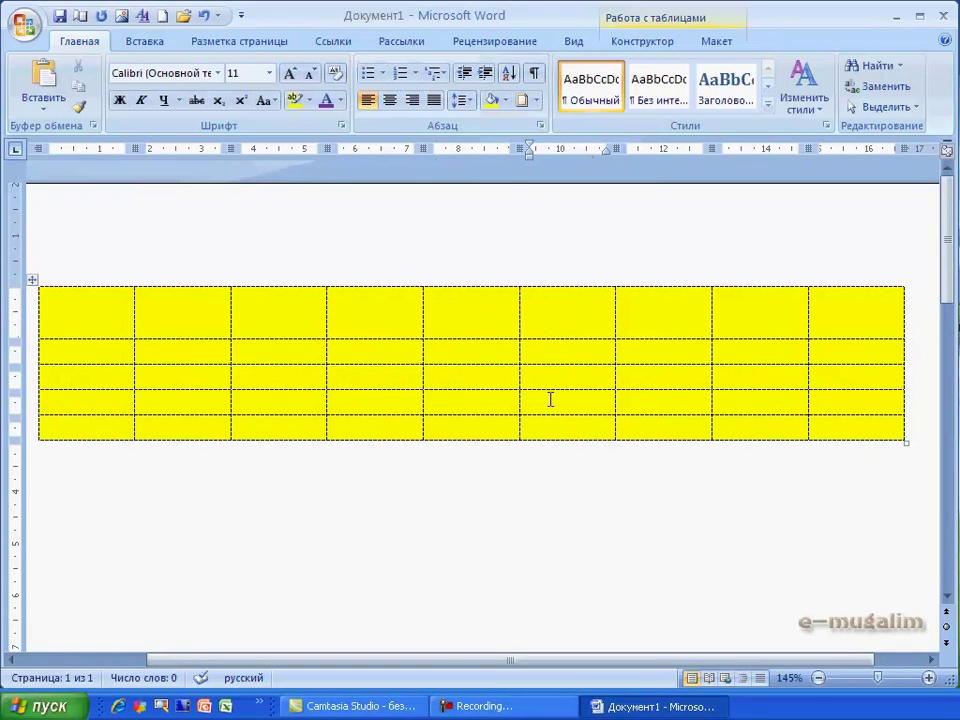